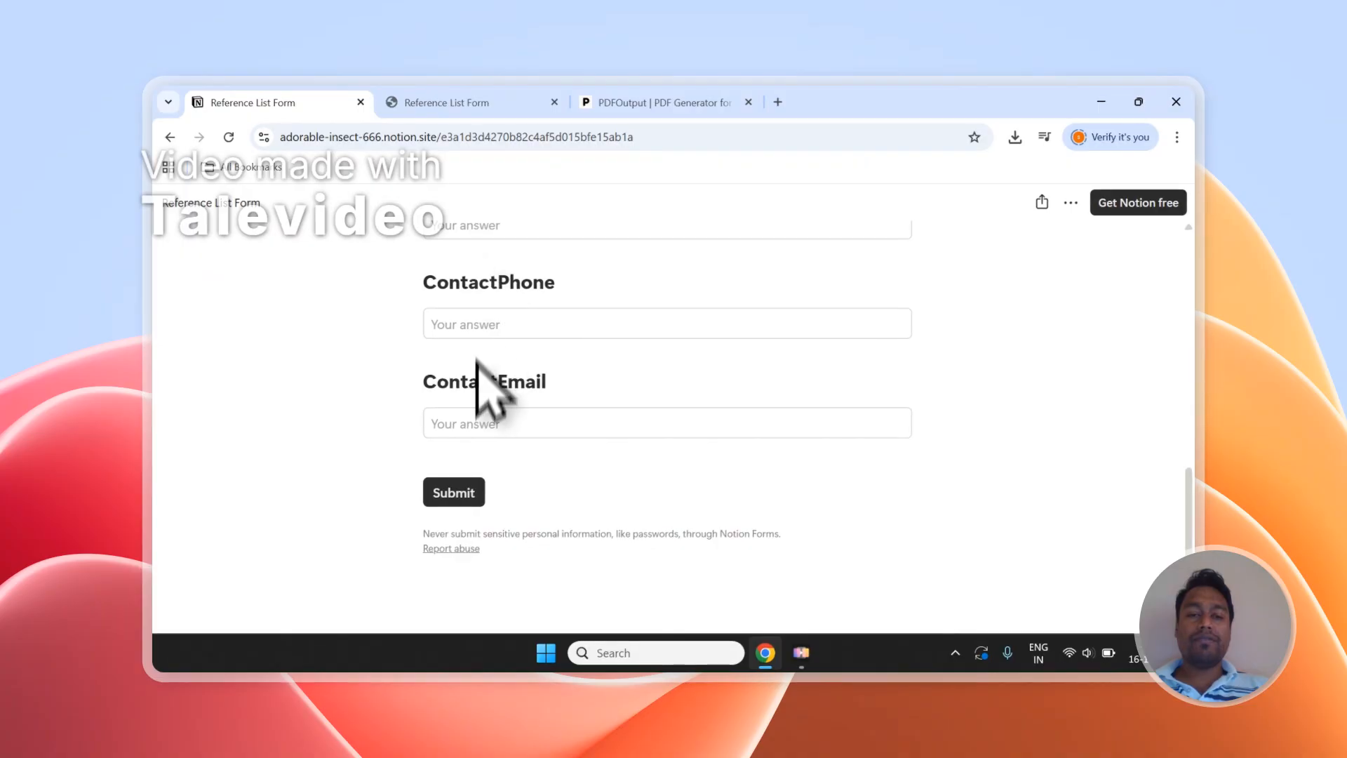
- Look through the questions of the published Reference List Form, including ContactPhone and ContactEmail
scroll(481, 407, up, 5)
scroll(475, 392, down, 2)
scroll(475, 406, down, 2)
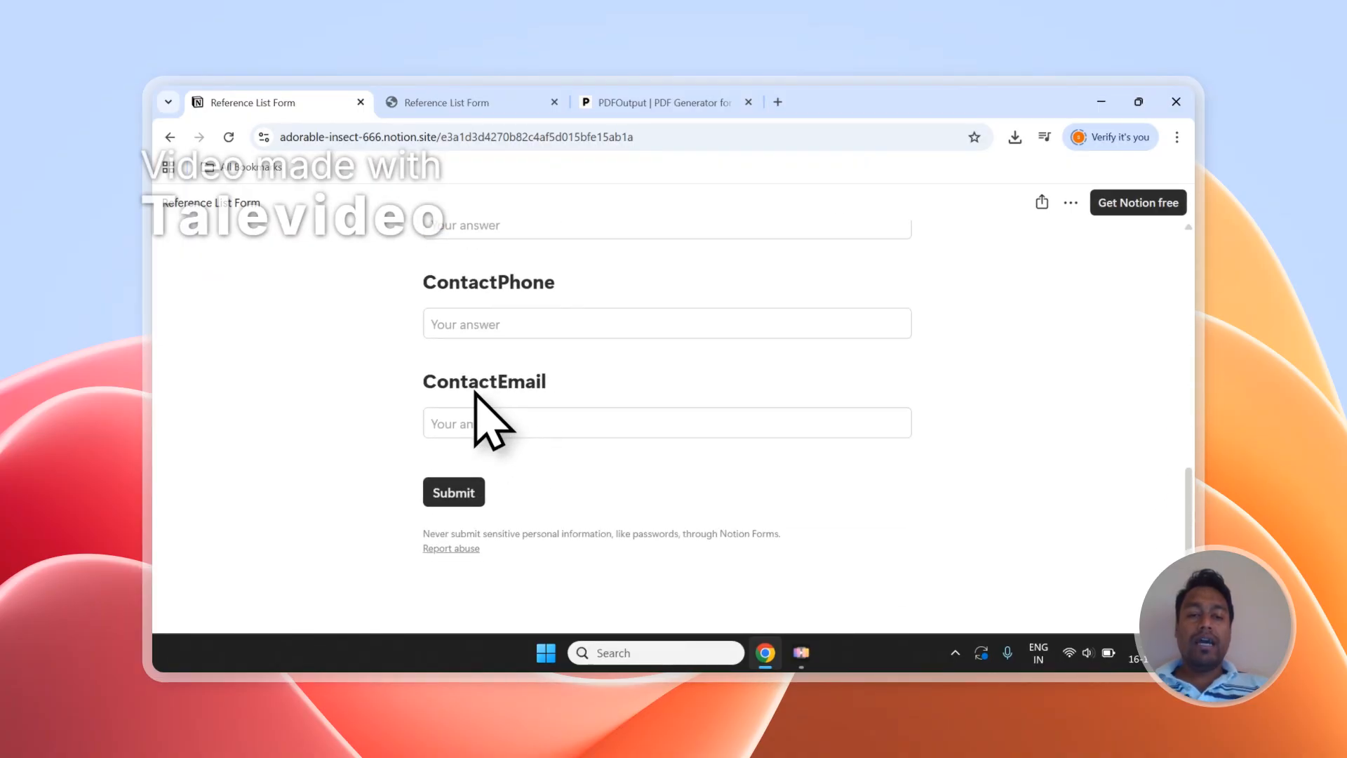
scroll(481, 431, up, 4)
scroll(479, 393, down, 3)
scroll(491, 421, down, 1)
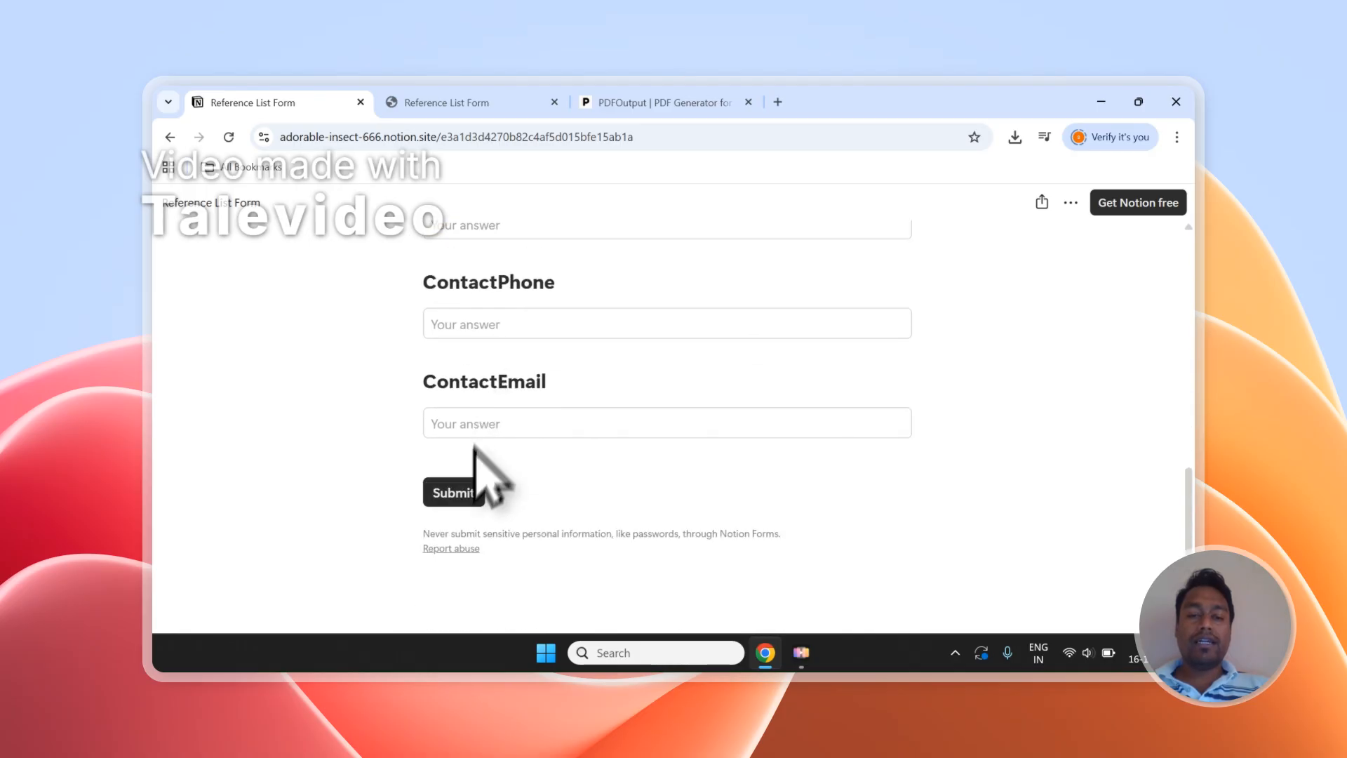
- Switch to the form's Notion database and examine the Entry-1 and Entry-2 rows among its responses
click(456, 103)
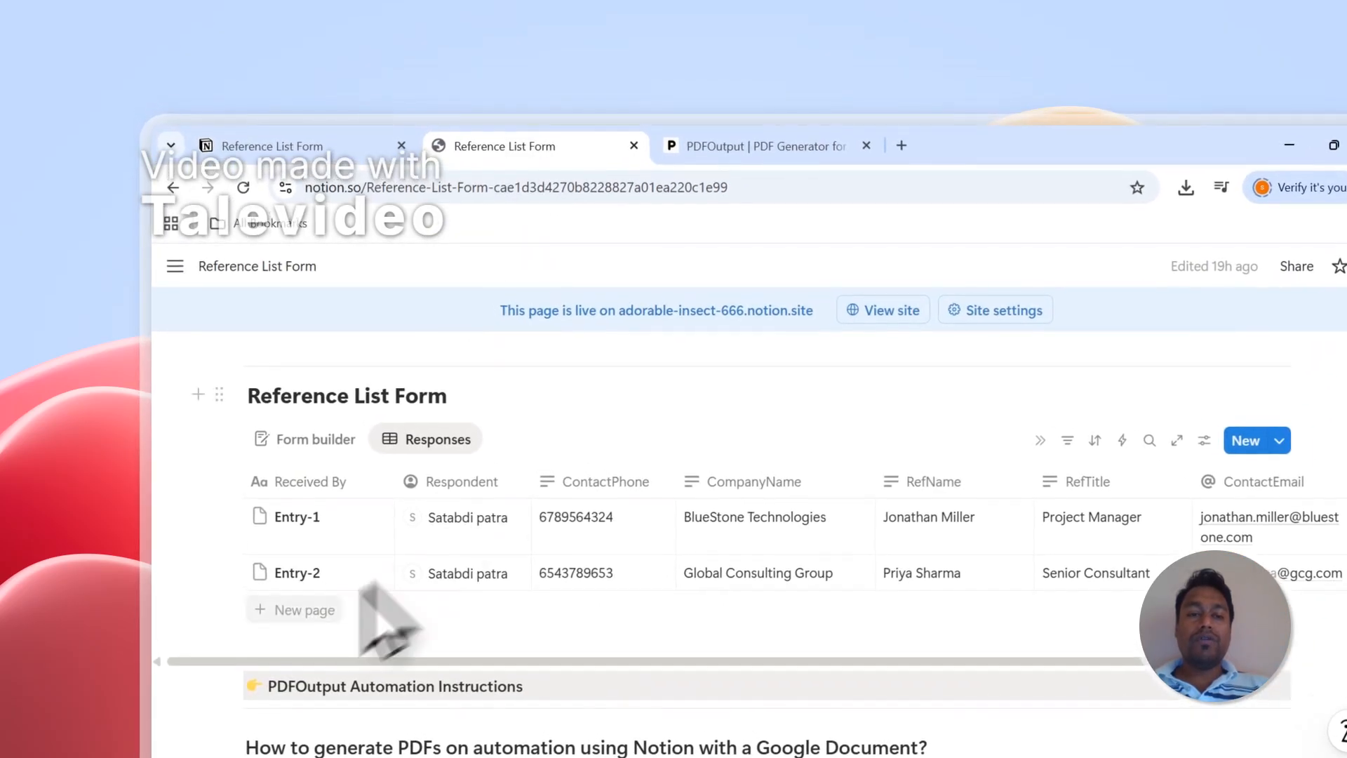
click(225, 517)
click(226, 573)
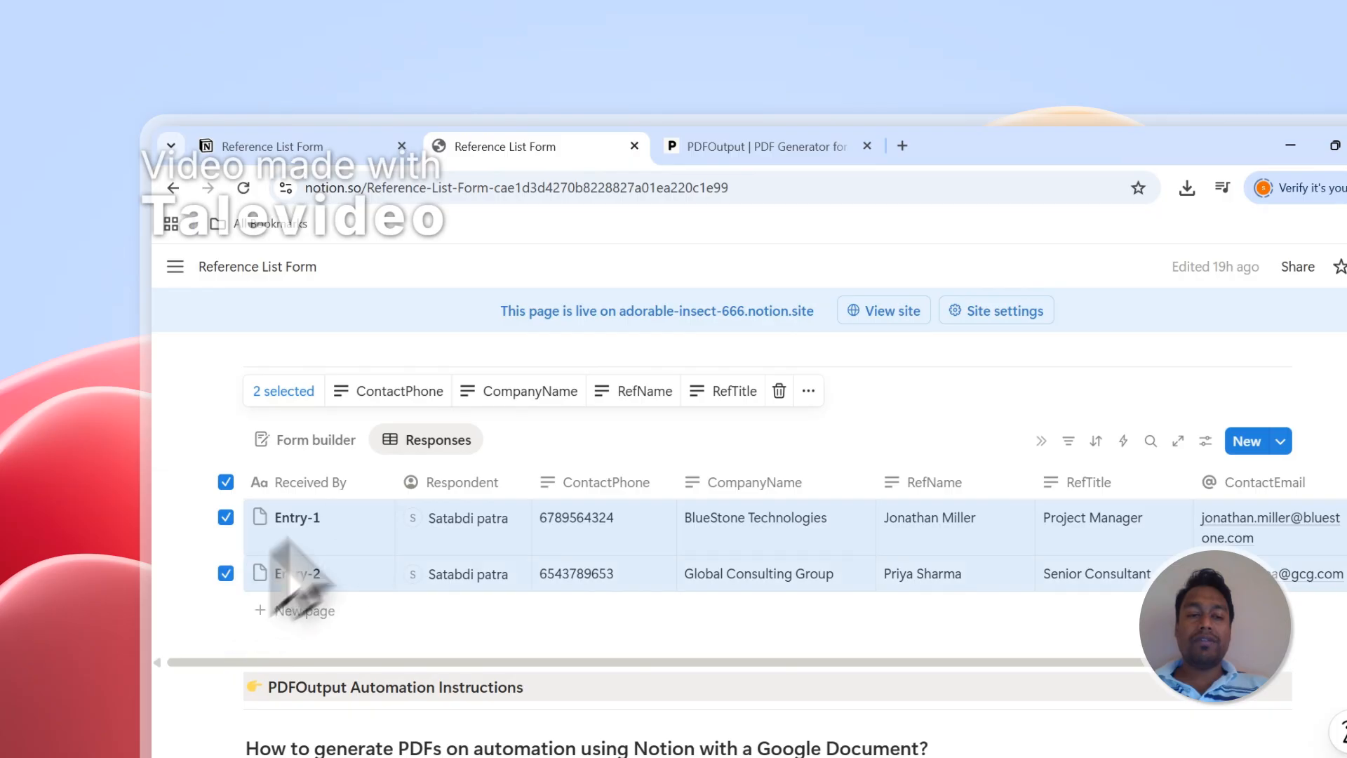
click(228, 481)
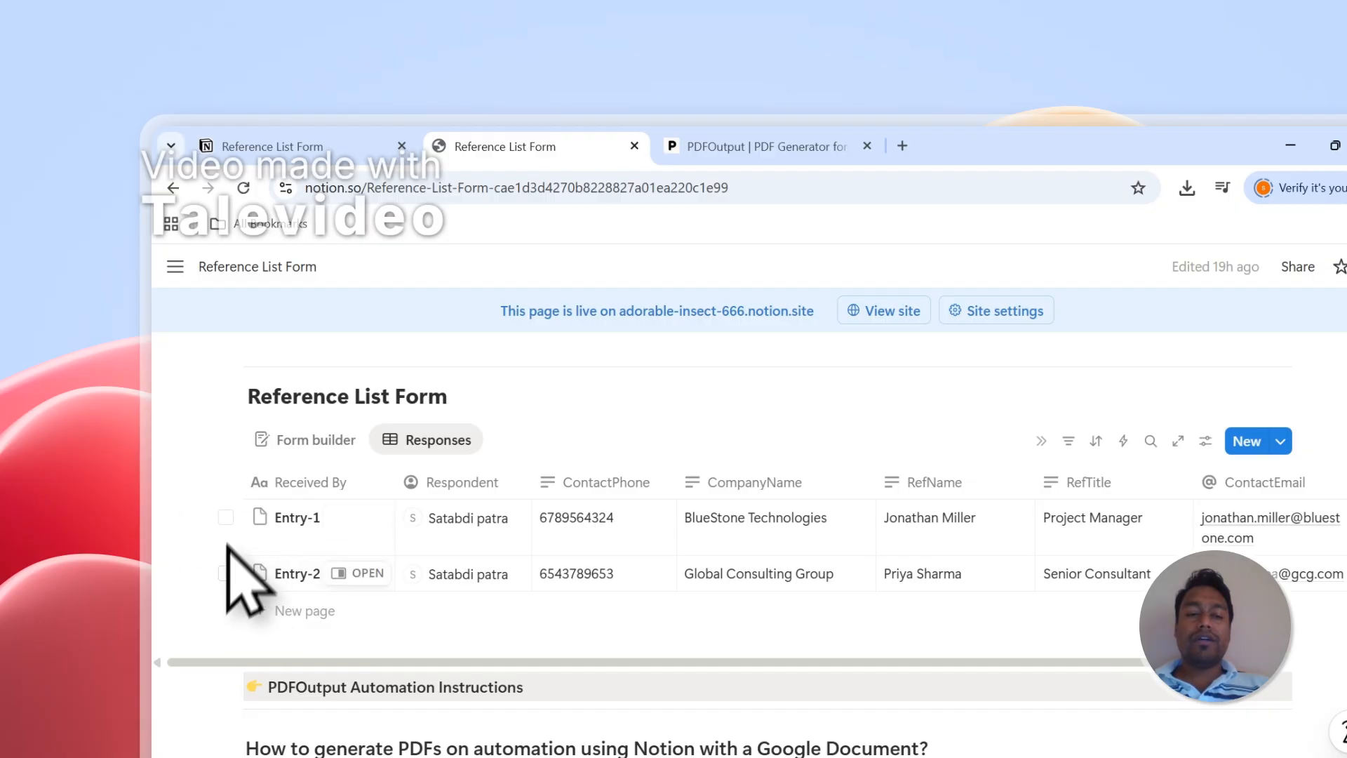
click(226, 517)
click(226, 573)
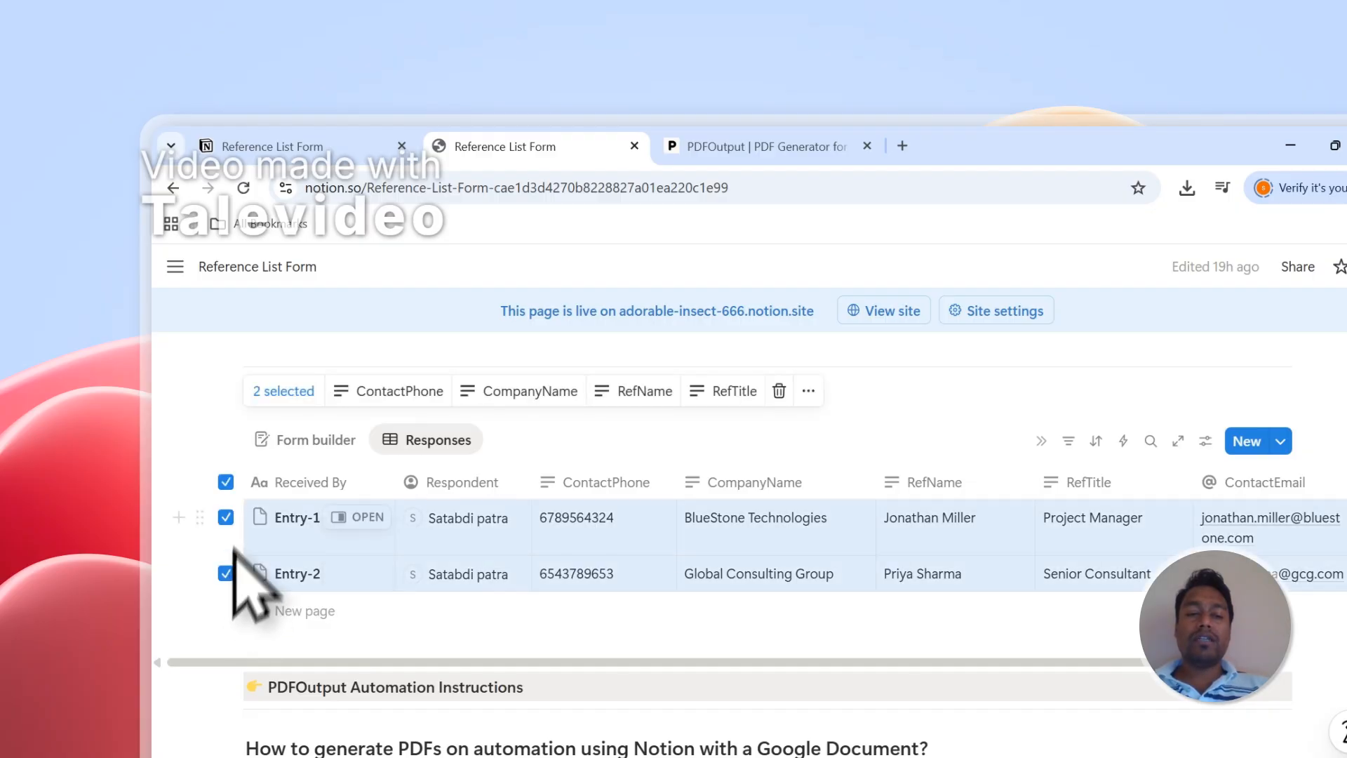
click(226, 481)
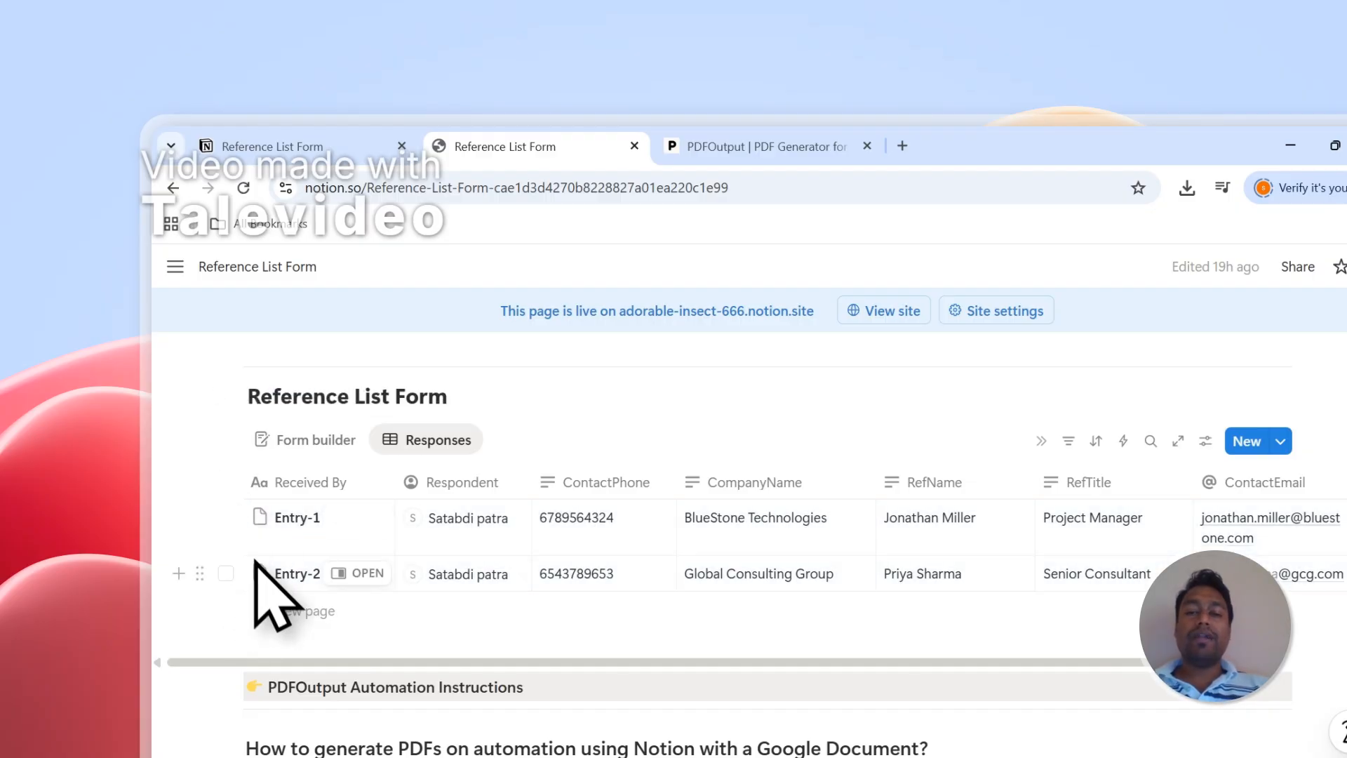
- Switch to the PDFOutput website and read how it generates PDFs from Google Docs using a Notion Database
click(729, 146)
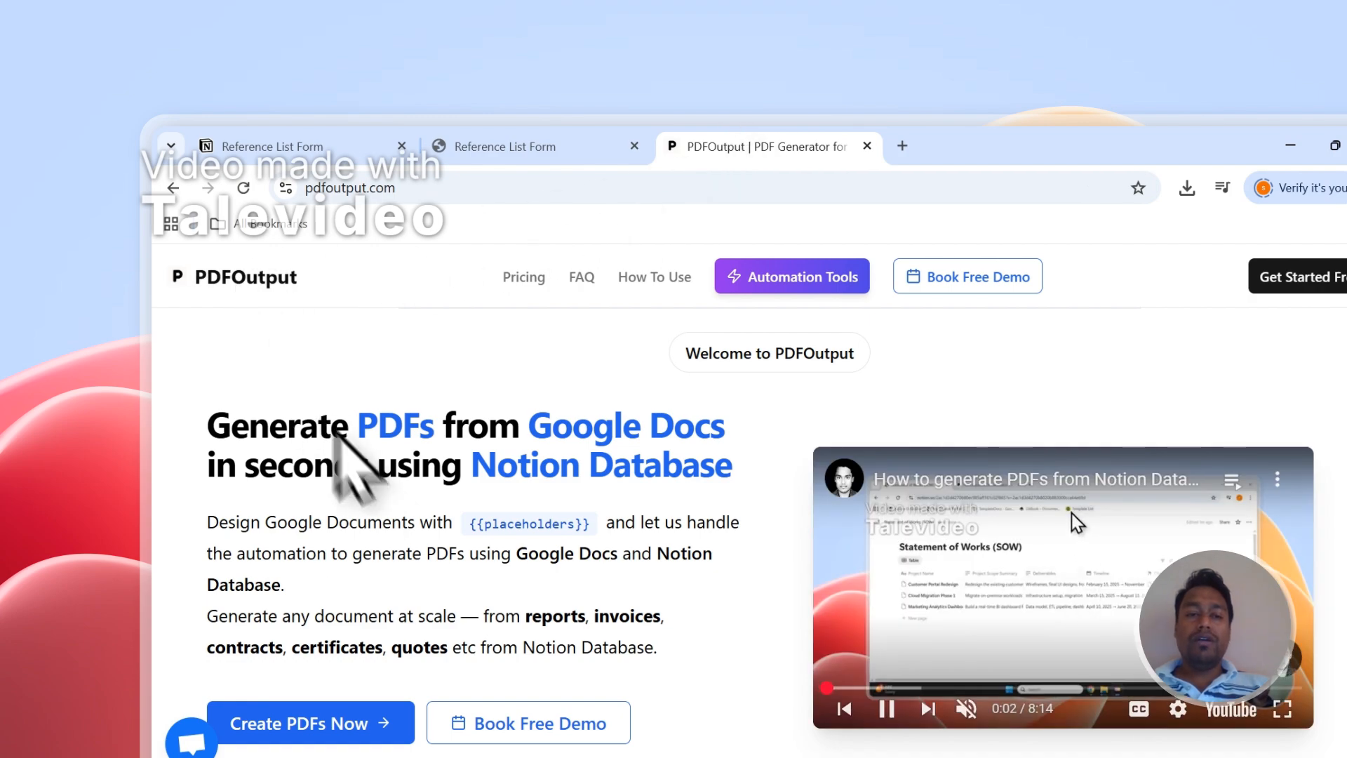
drag(372, 433, 439, 451)
drag(532, 429, 686, 435)
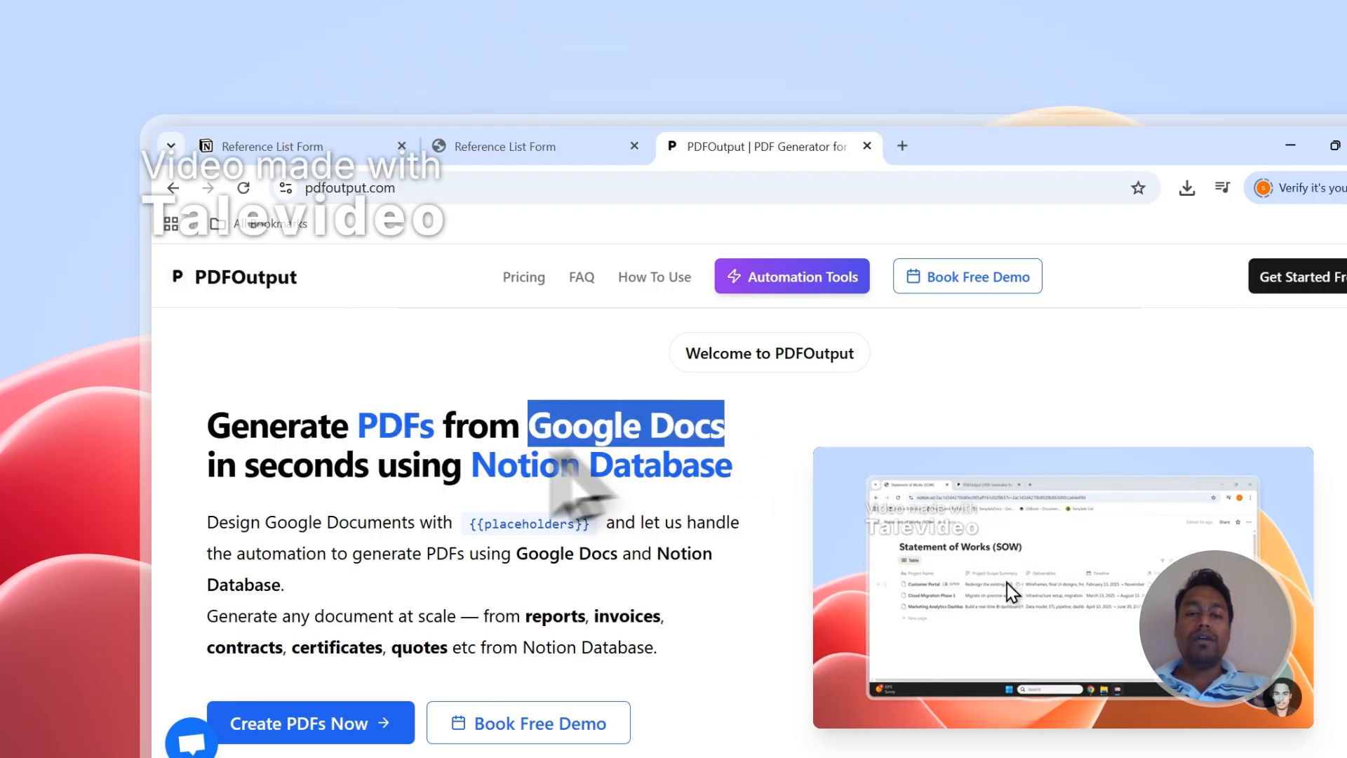
drag(471, 466, 749, 467)
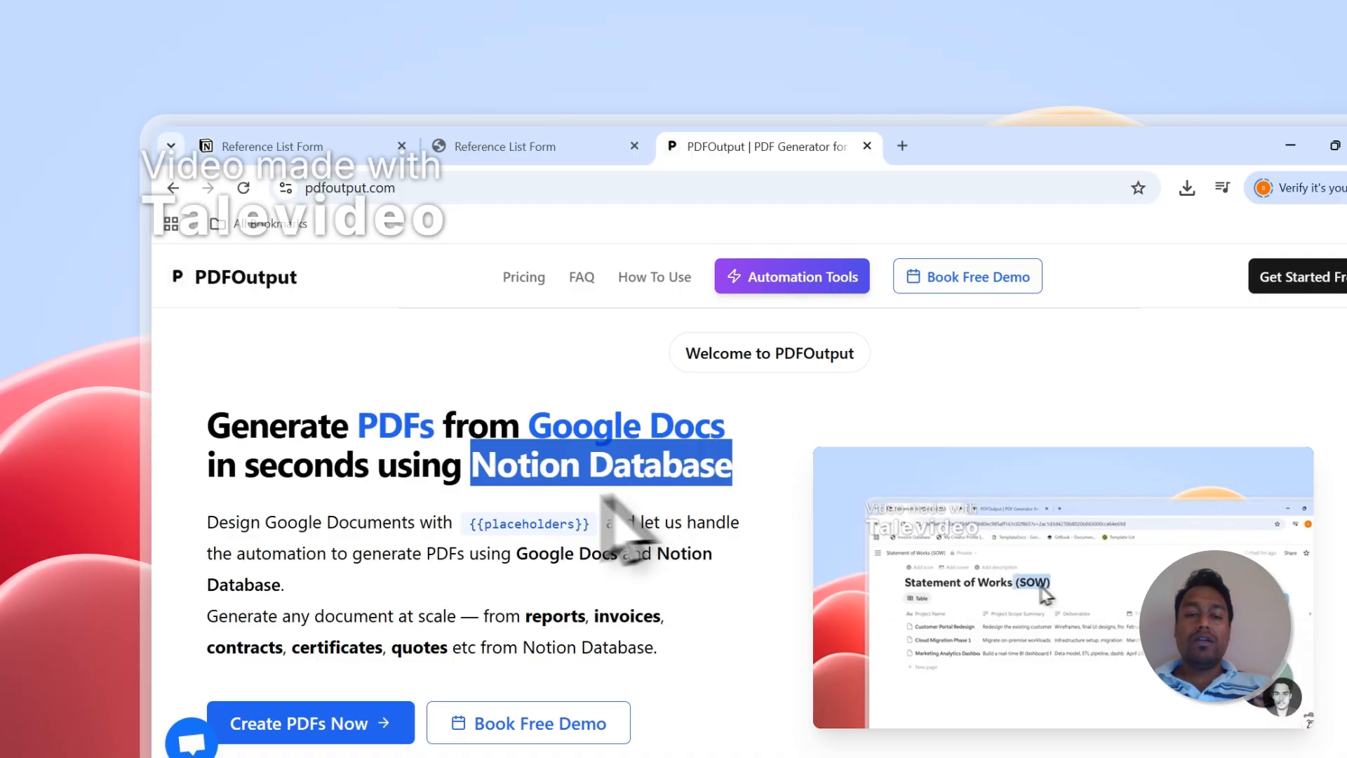
scroll(557, 499, down, 1)
click(562, 145)
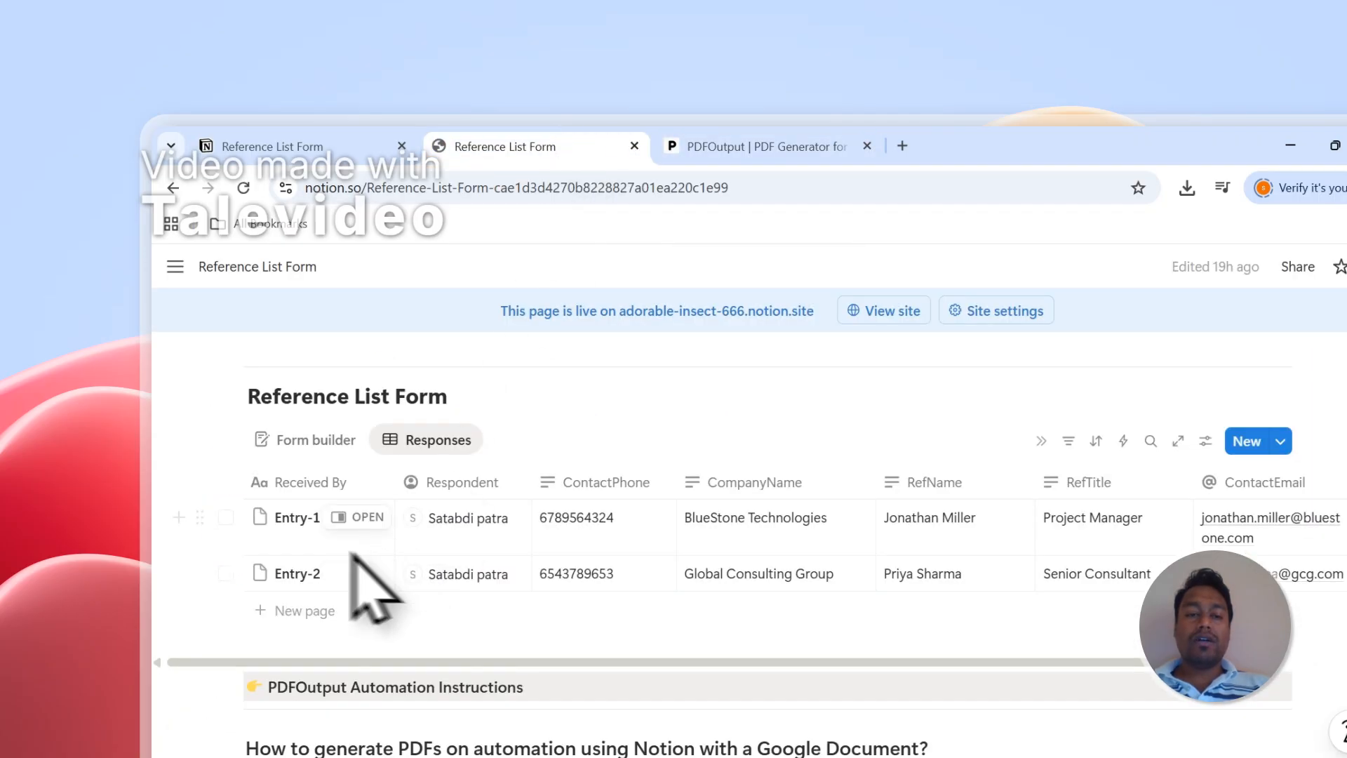
click(705, 146)
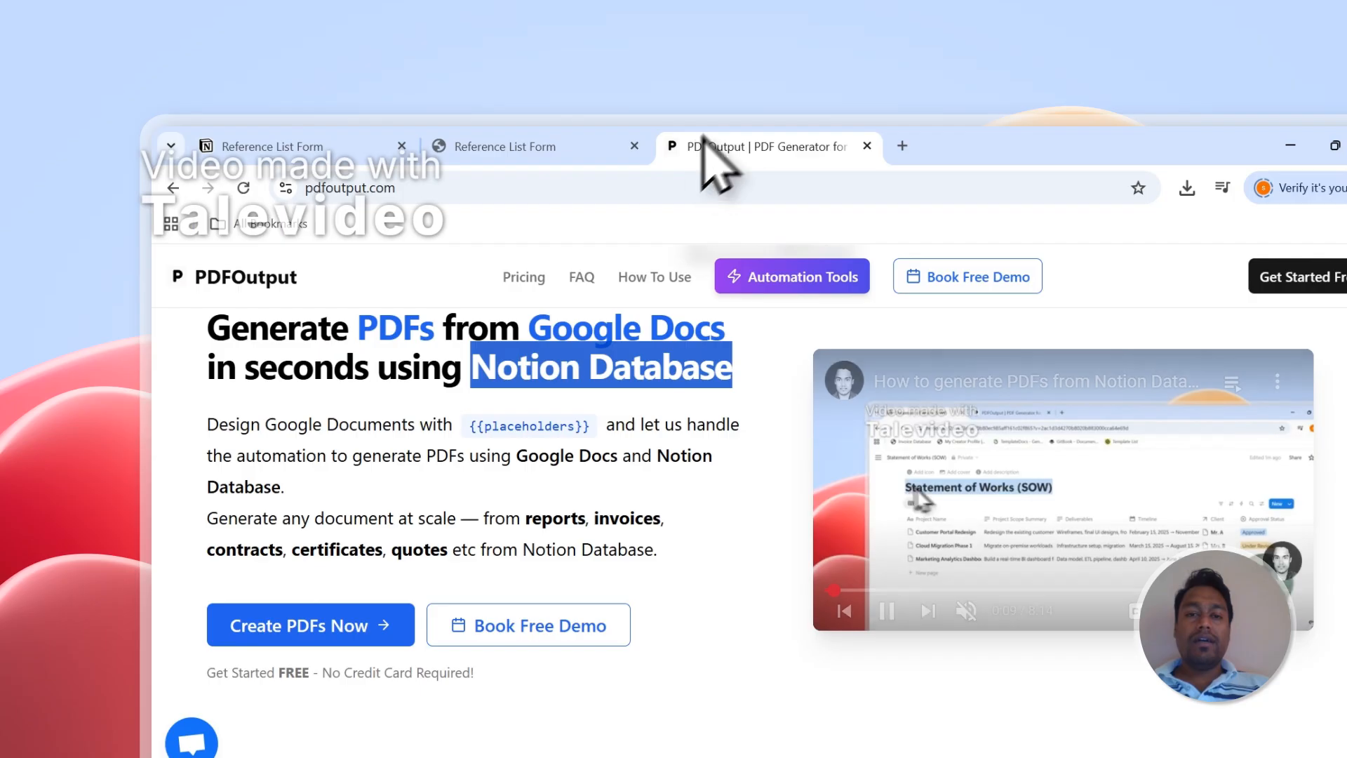
drag(531, 423, 725, 430)
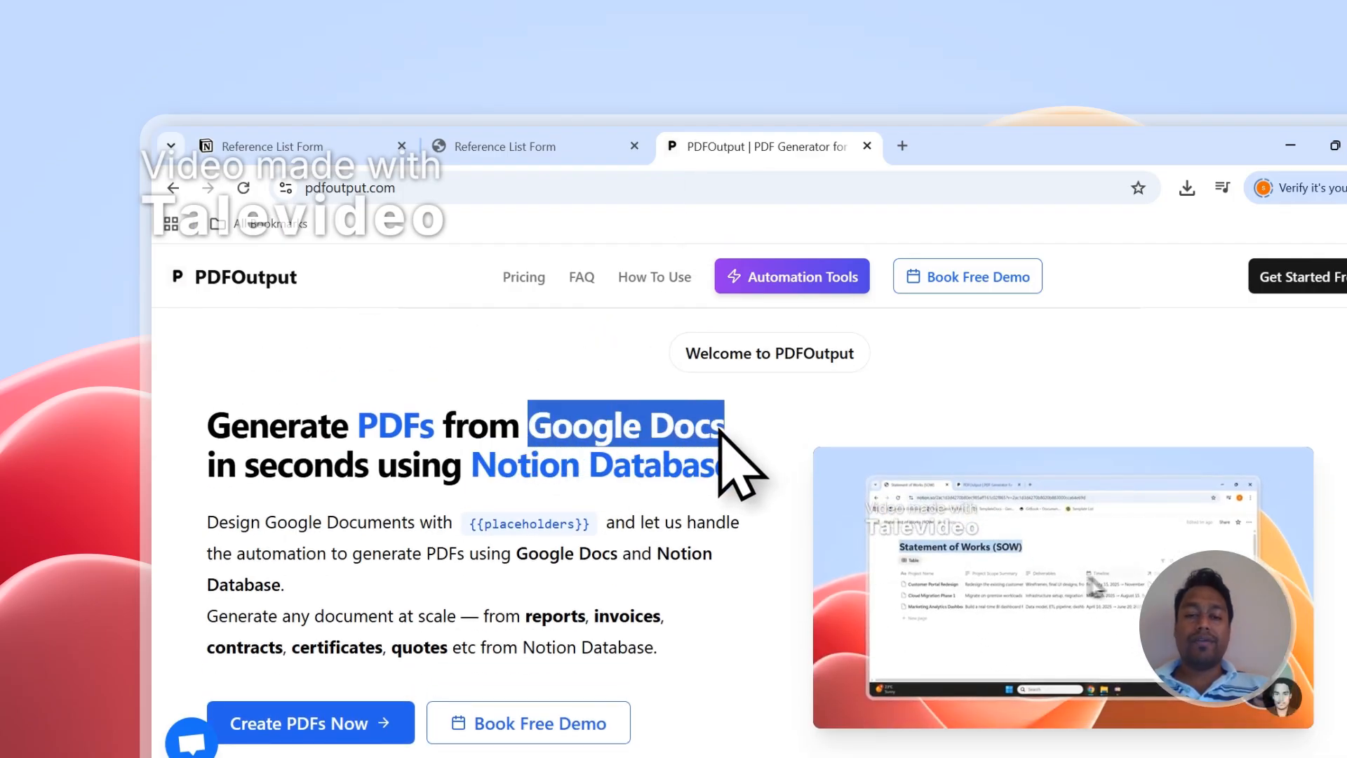
scroll(601, 496, down, 3)
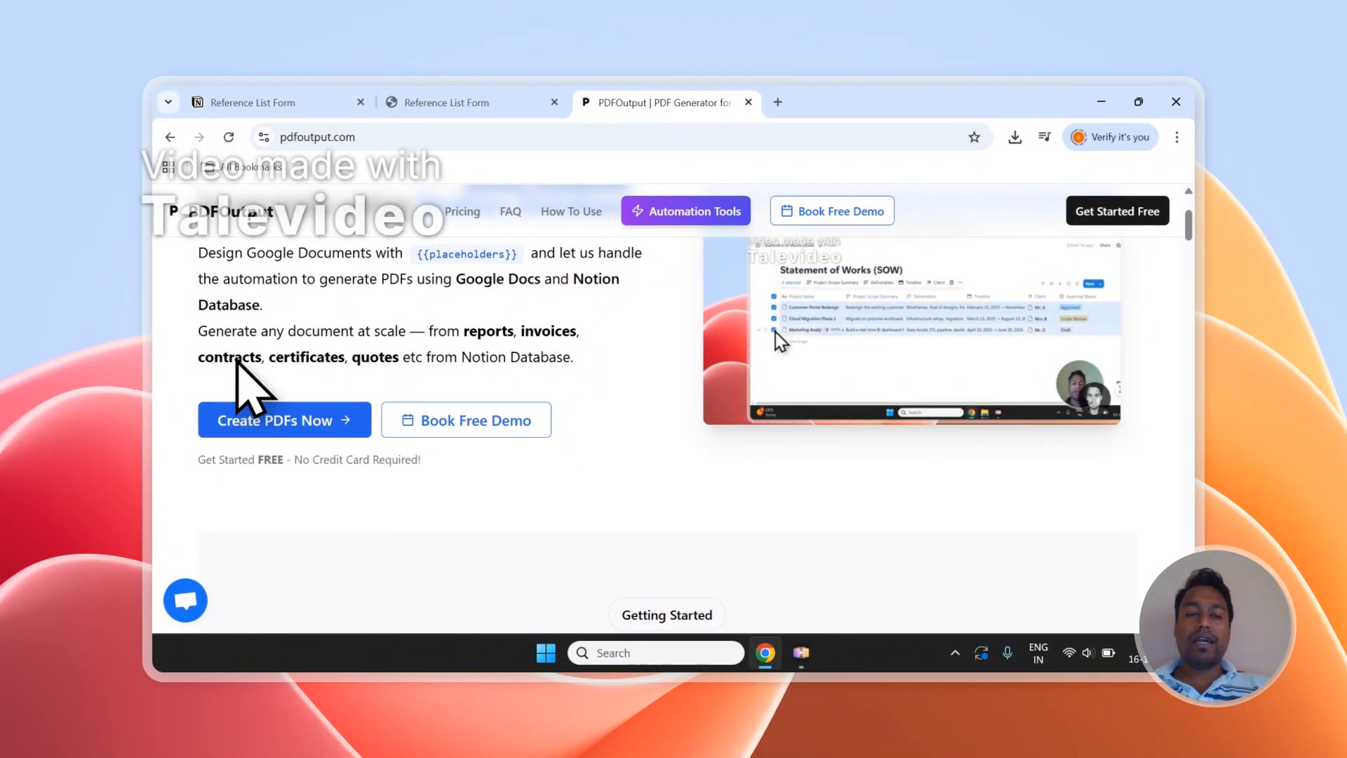
scroll(520, 399, up, 1)
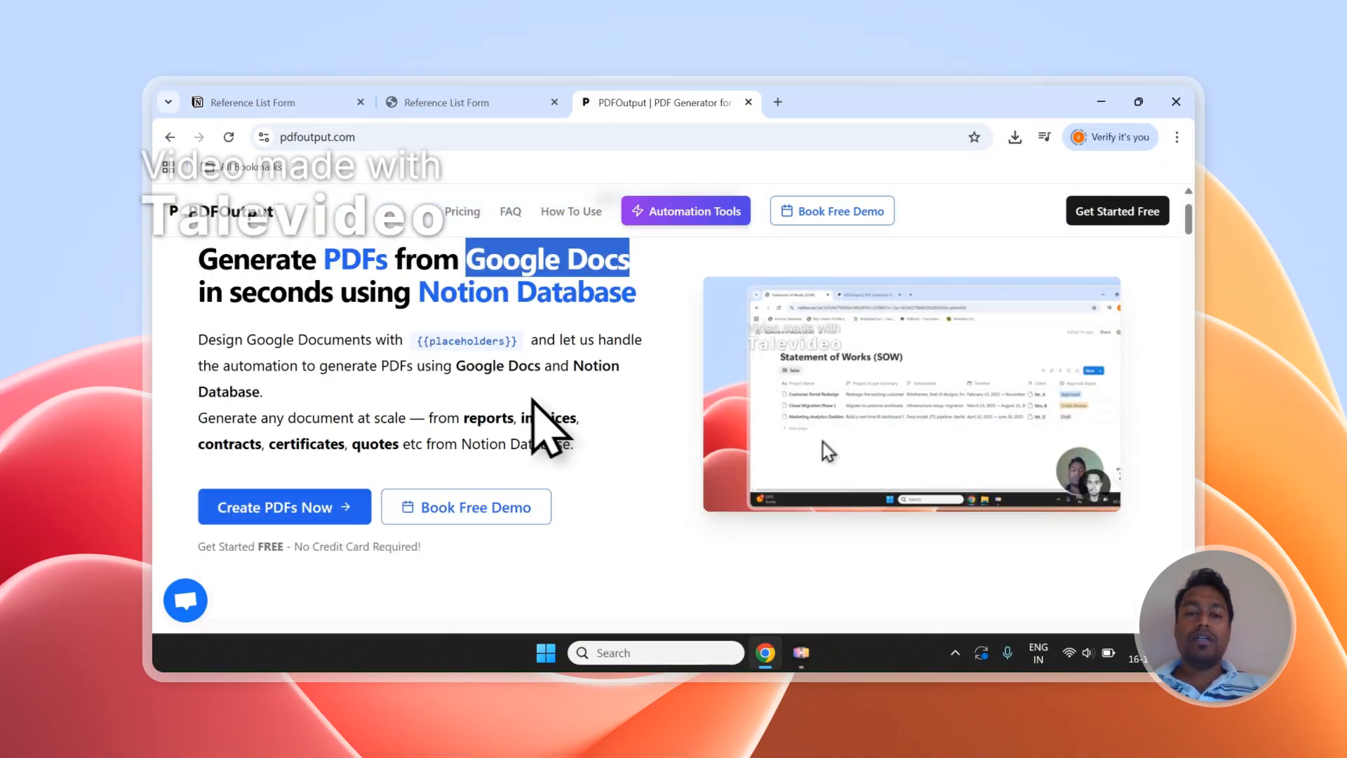
scroll(531, 398, up, 1)
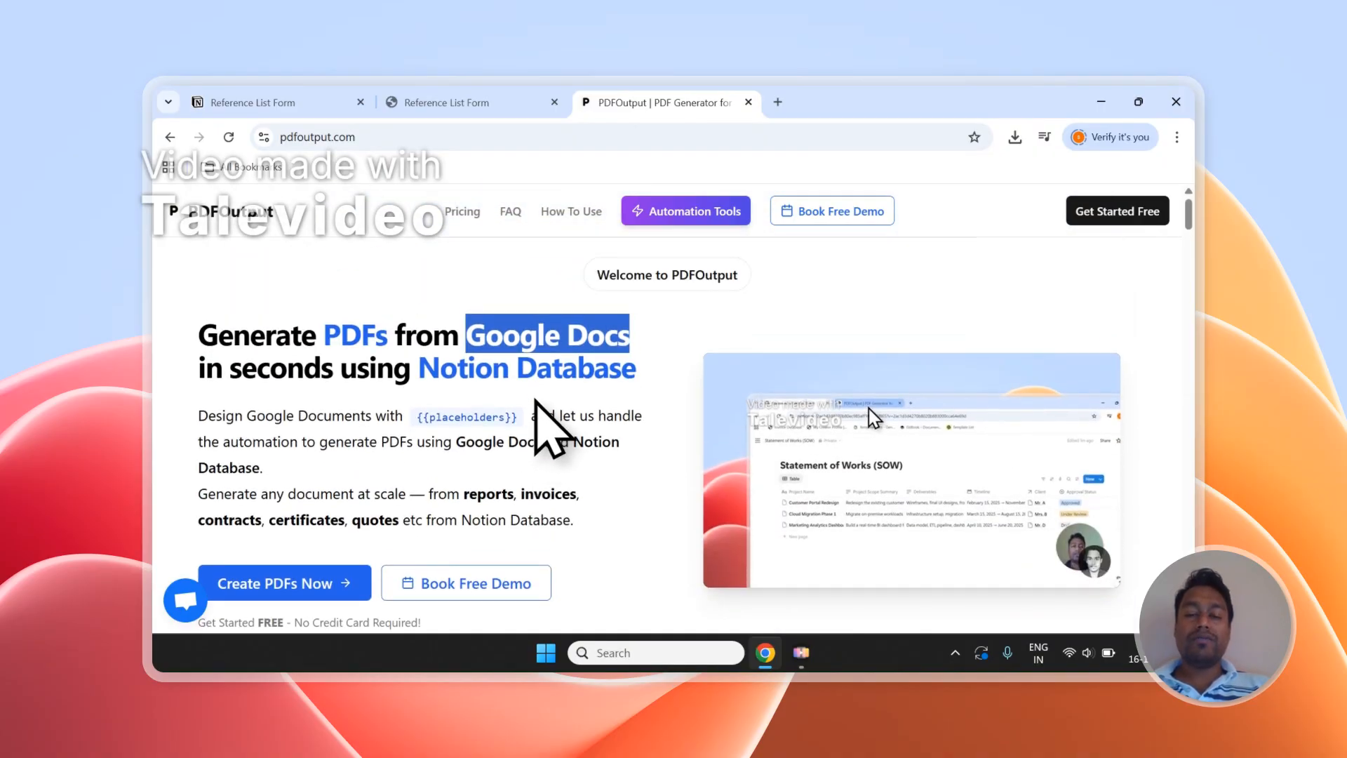
scroll(333, 357, down, 1)
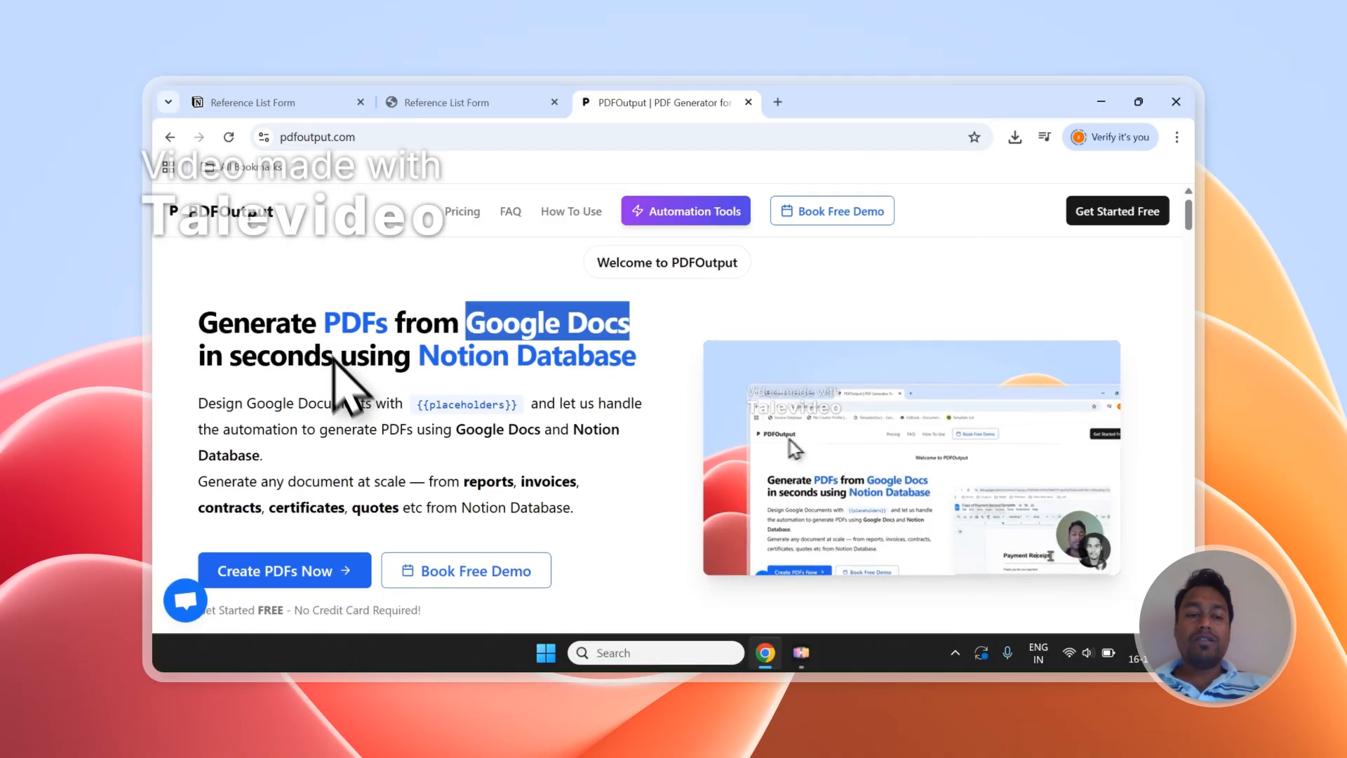
- Start creating PDFs in PDFOutput, sign in with the Google account and grant the requested account access
click(330, 570)
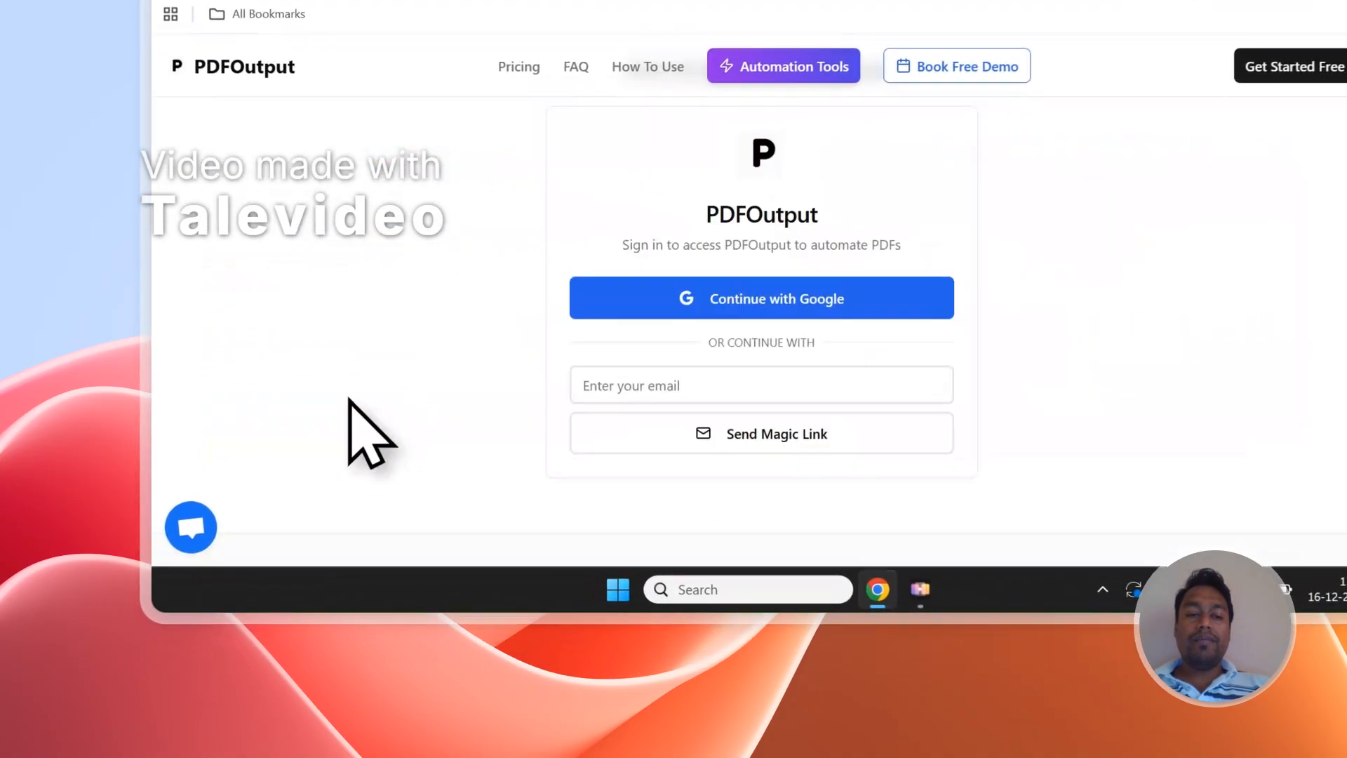
click(688, 281)
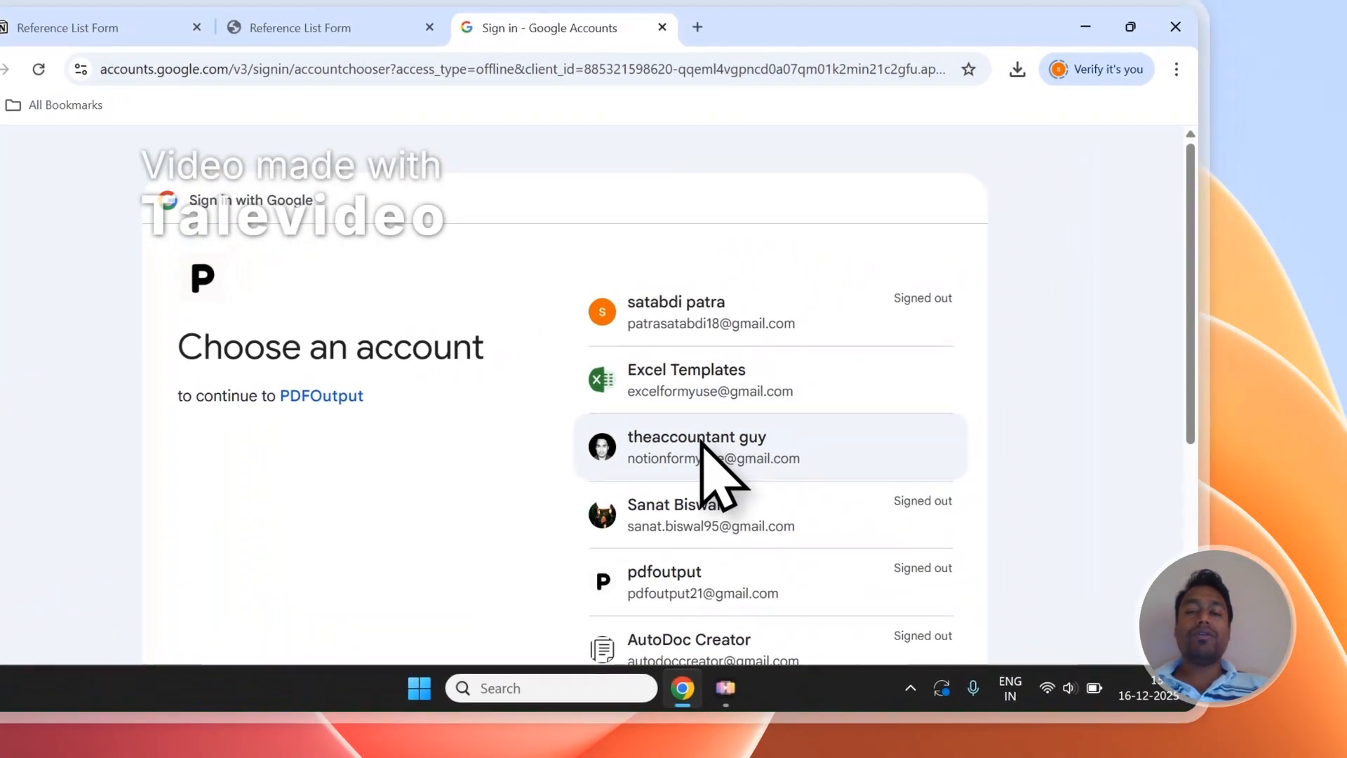
click(900, 340)
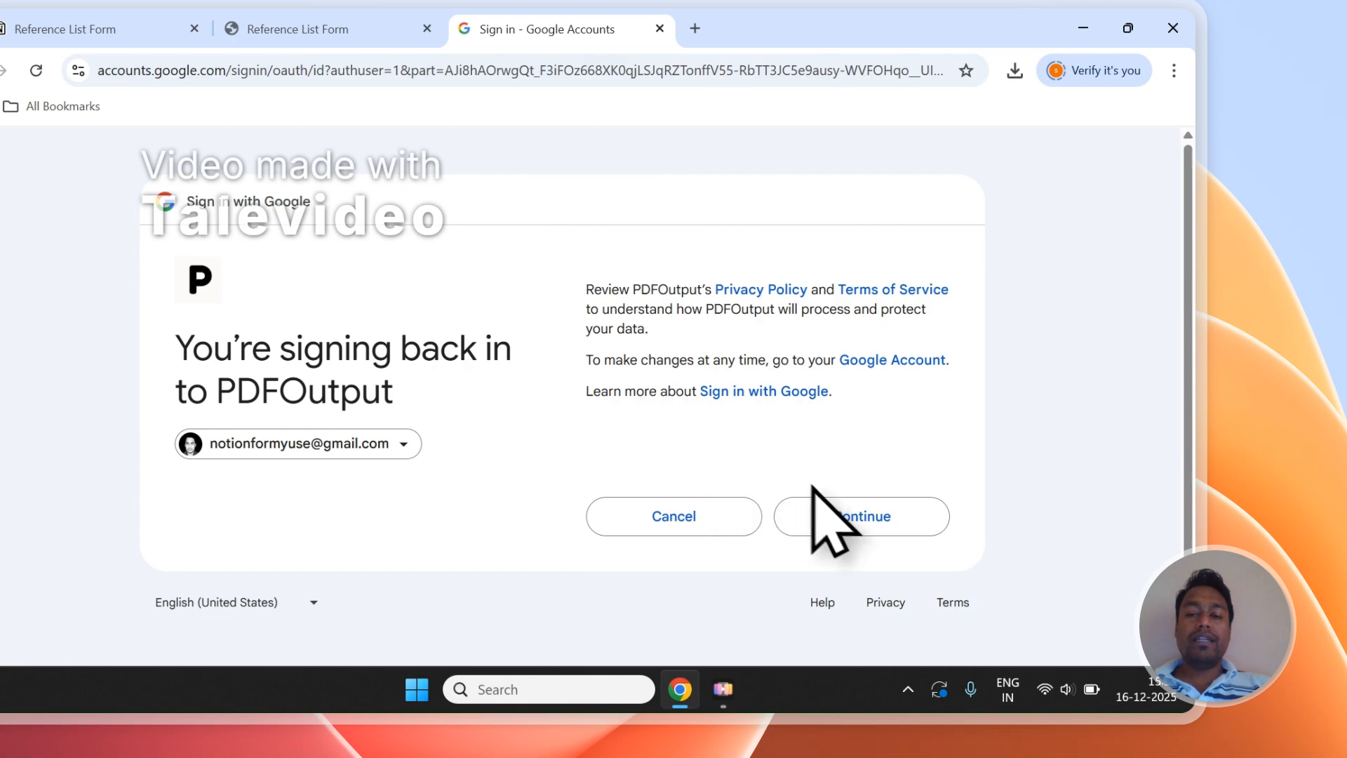
click(812, 506)
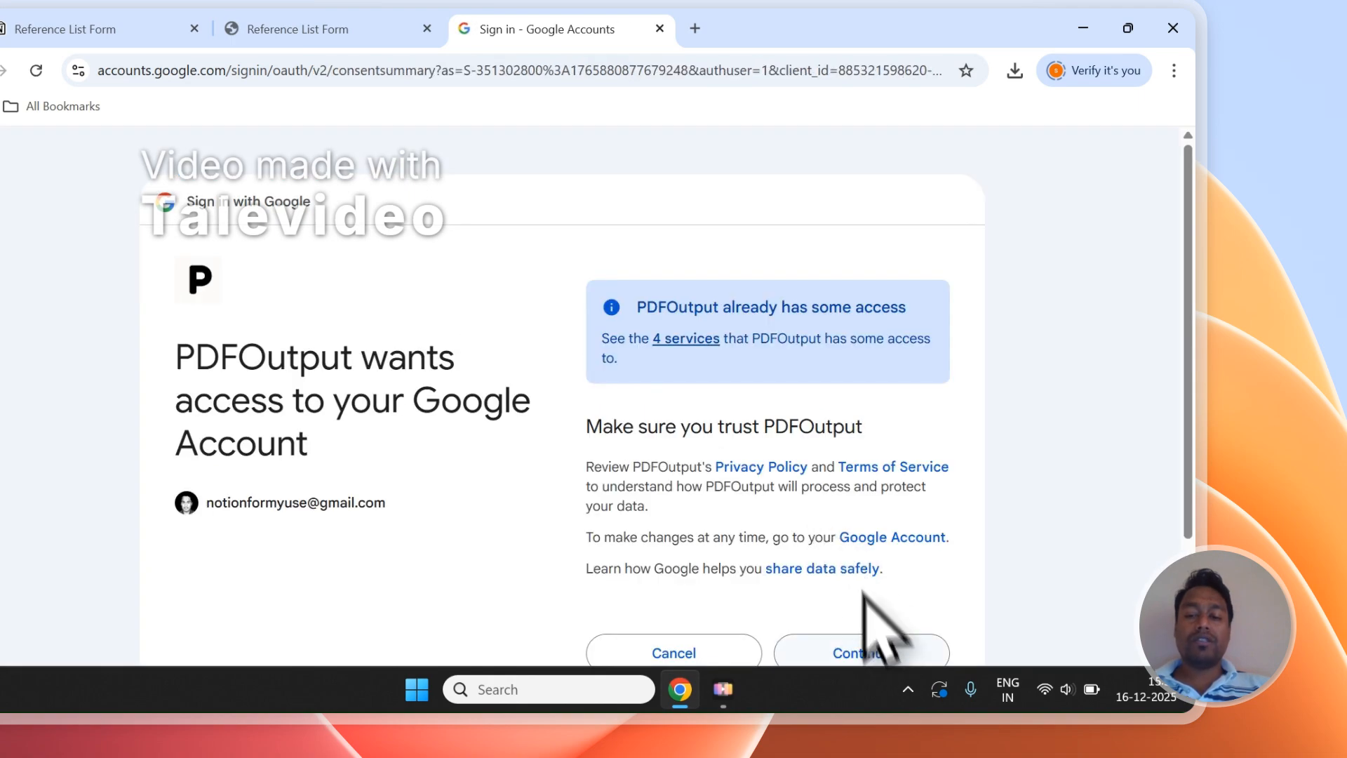
click(870, 649)
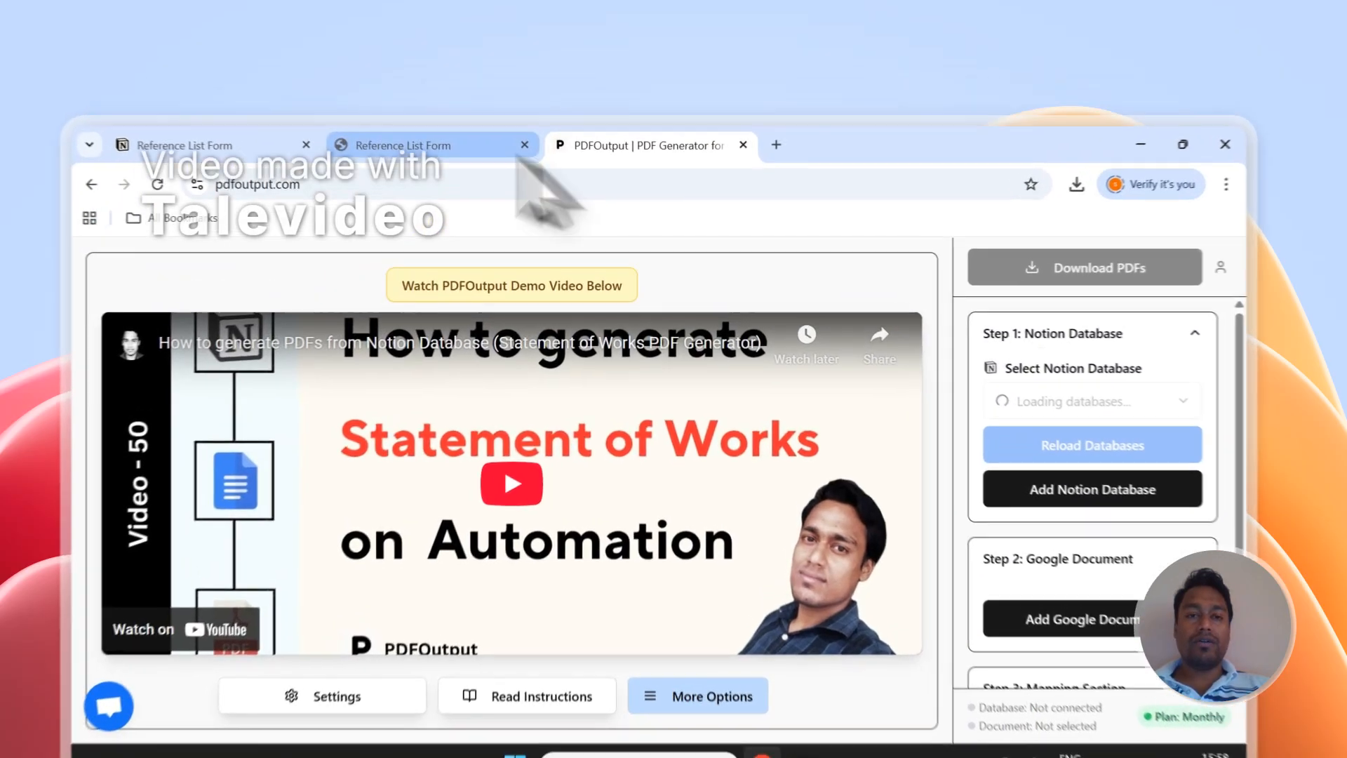
- Check the form responses in Notion, return to PDFOutput and start adding a Notion database
click(505, 104)
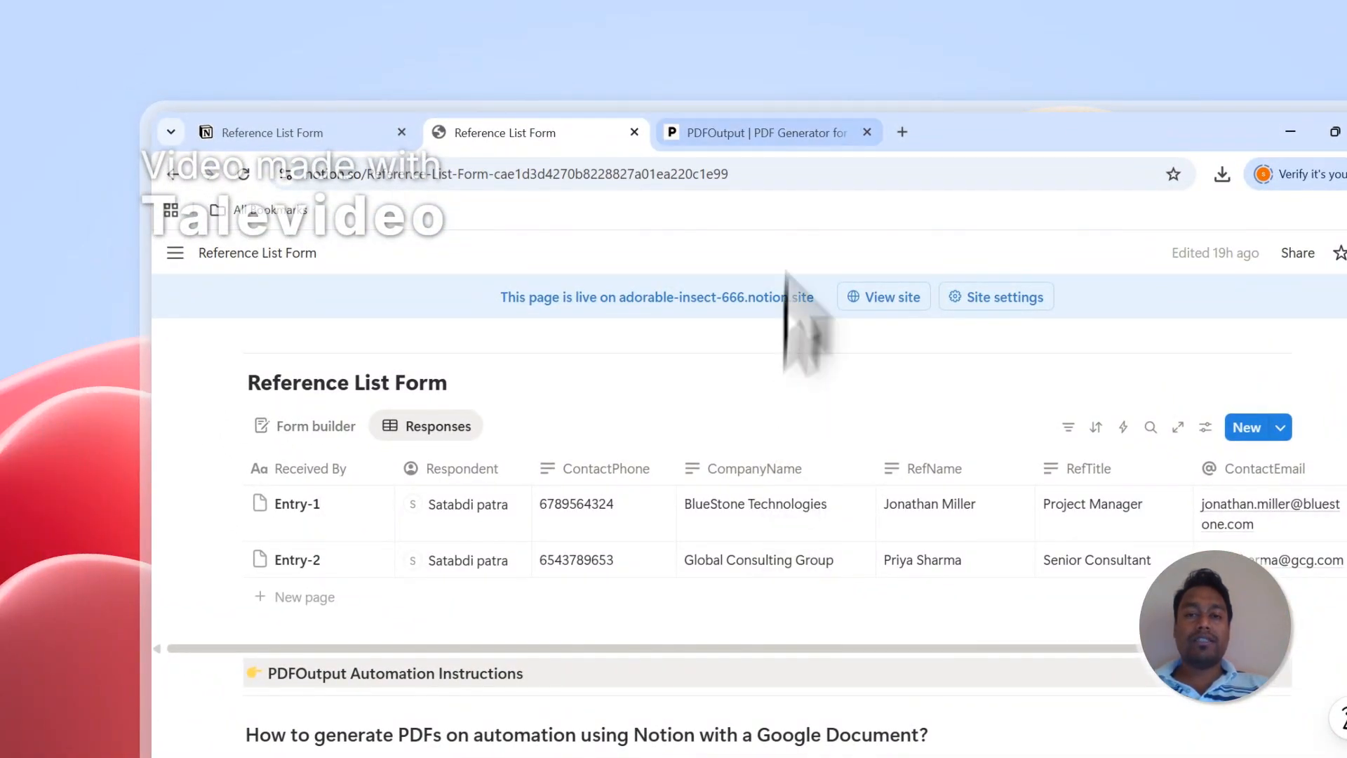
click(786, 141)
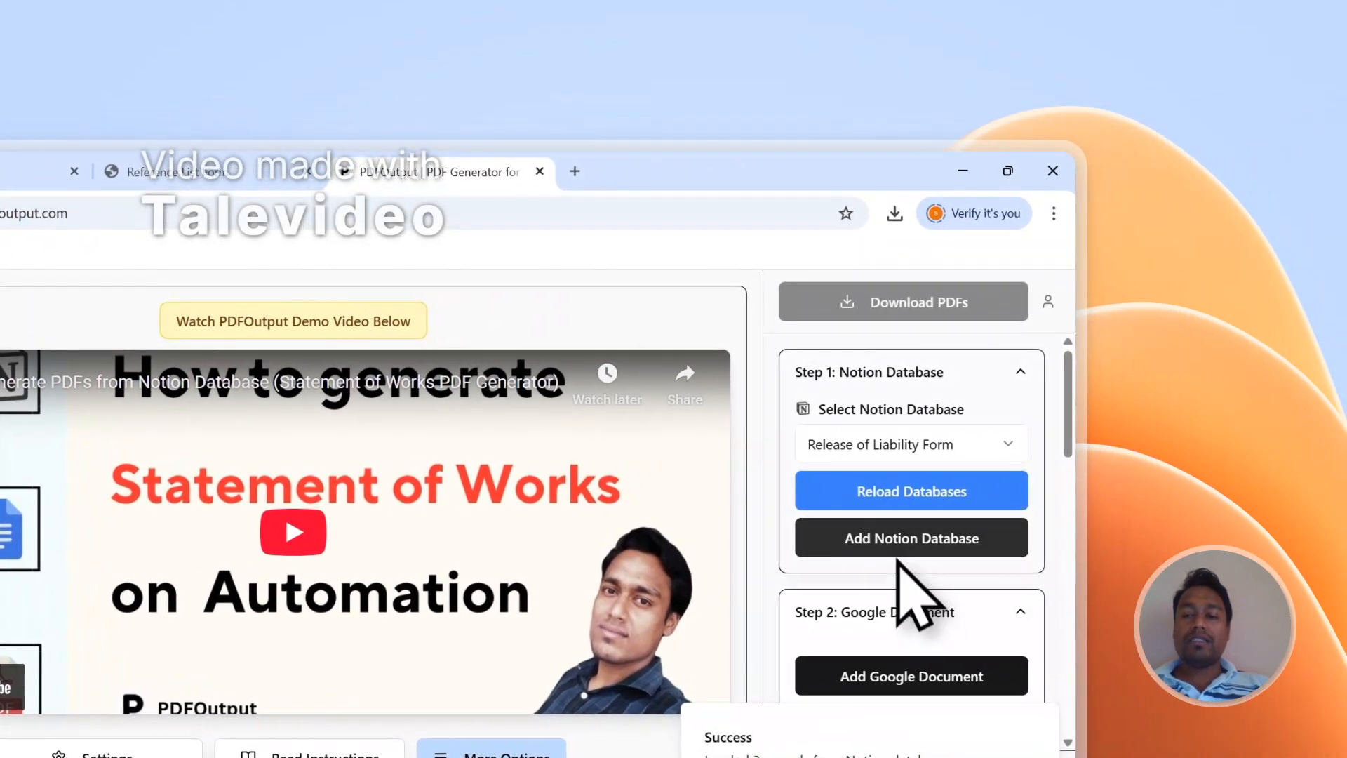
click(897, 551)
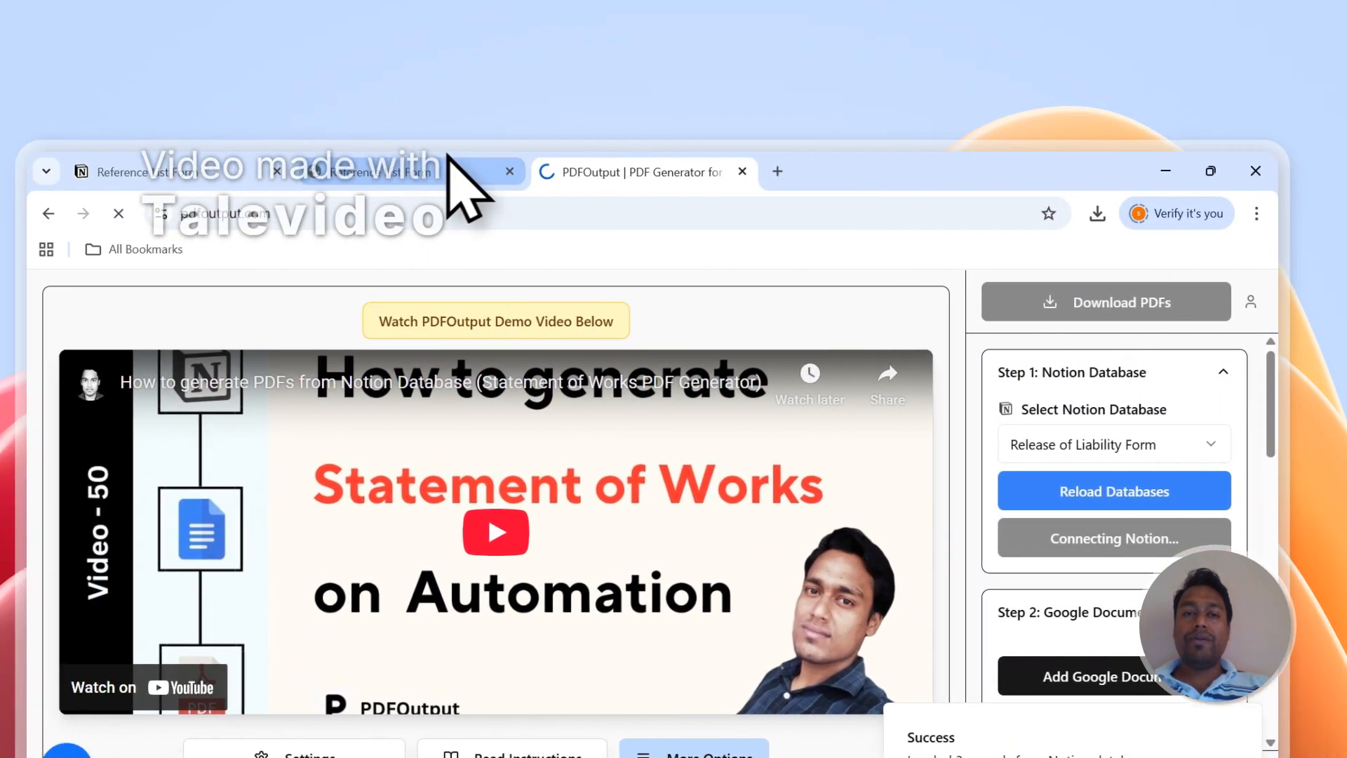
- Switch back to the Notion page, remove the empty line under its title and copy the title "Reference List Form"
click(168, 171)
scroll(544, 407, up, 3)
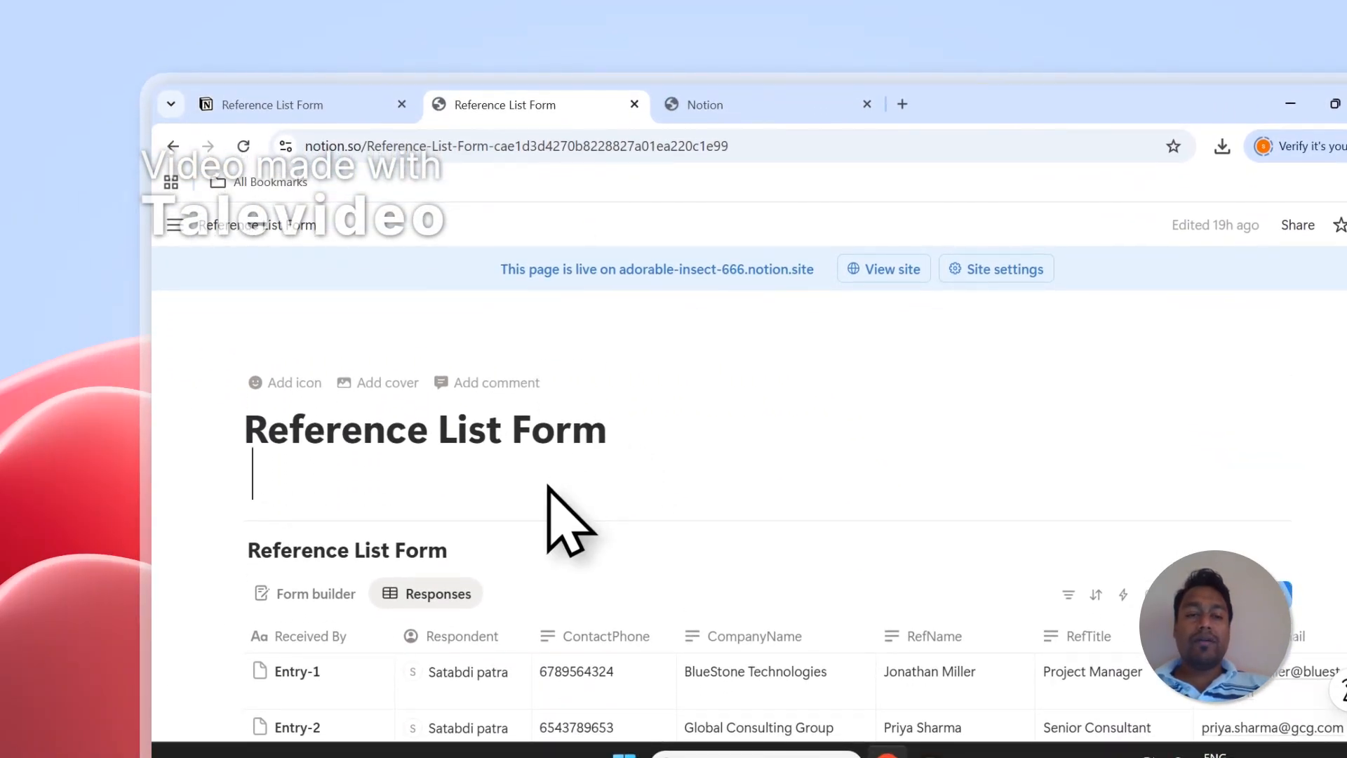
key(BackSpace)
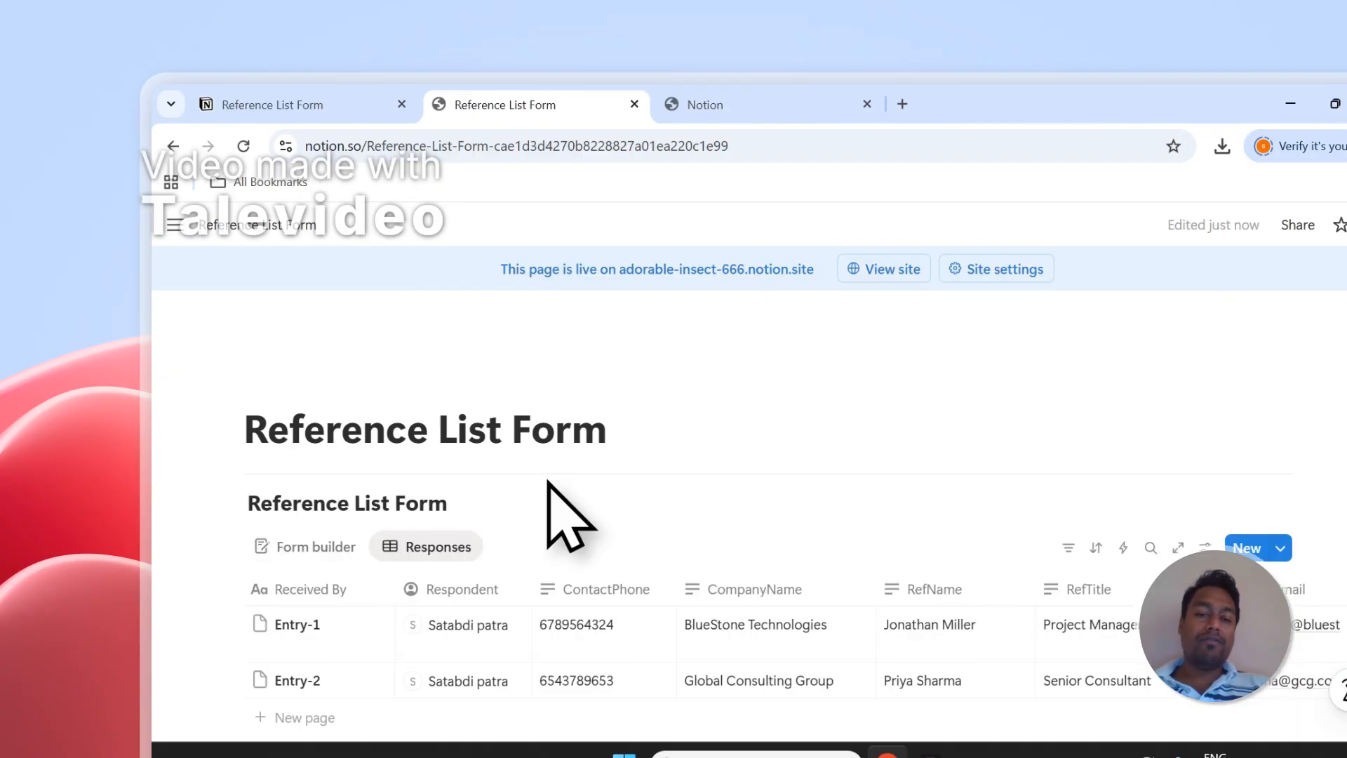
drag(610, 438, 256, 425)
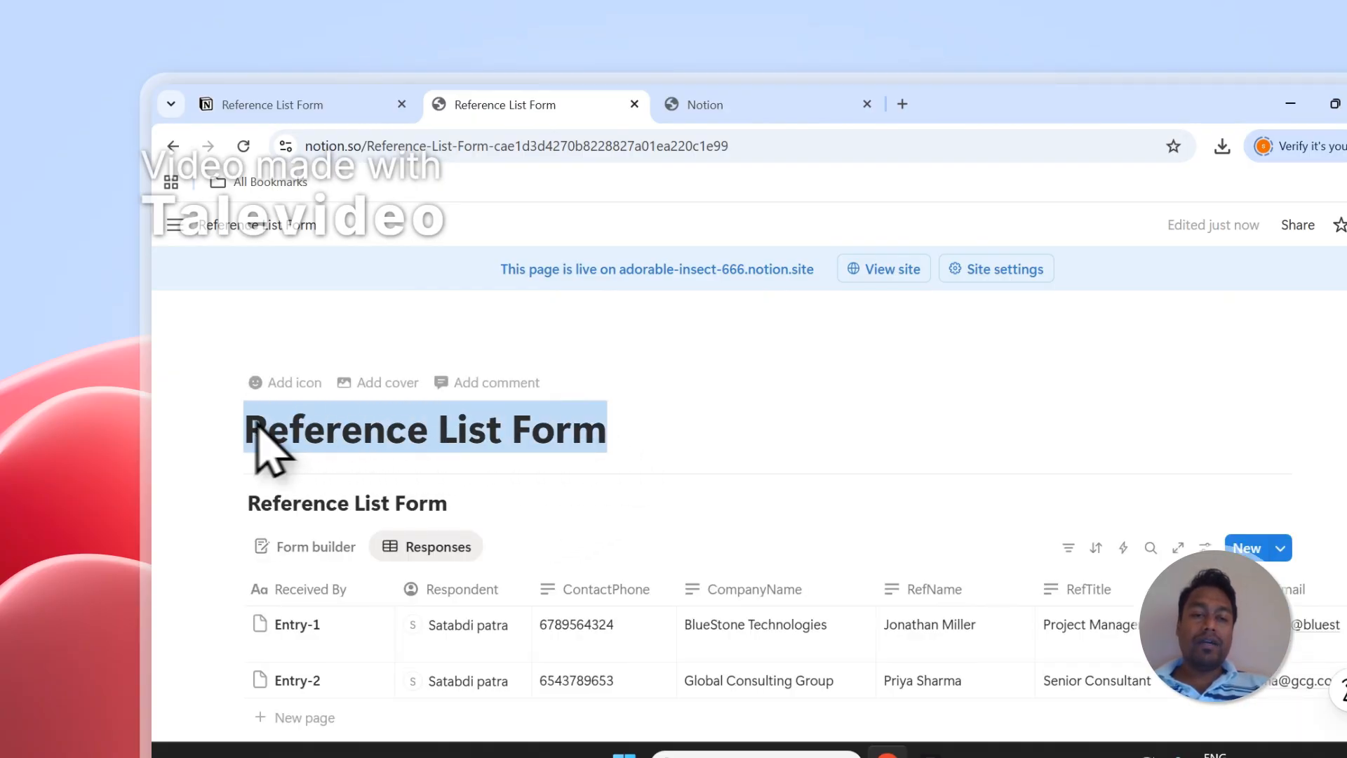
right_click(338, 431)
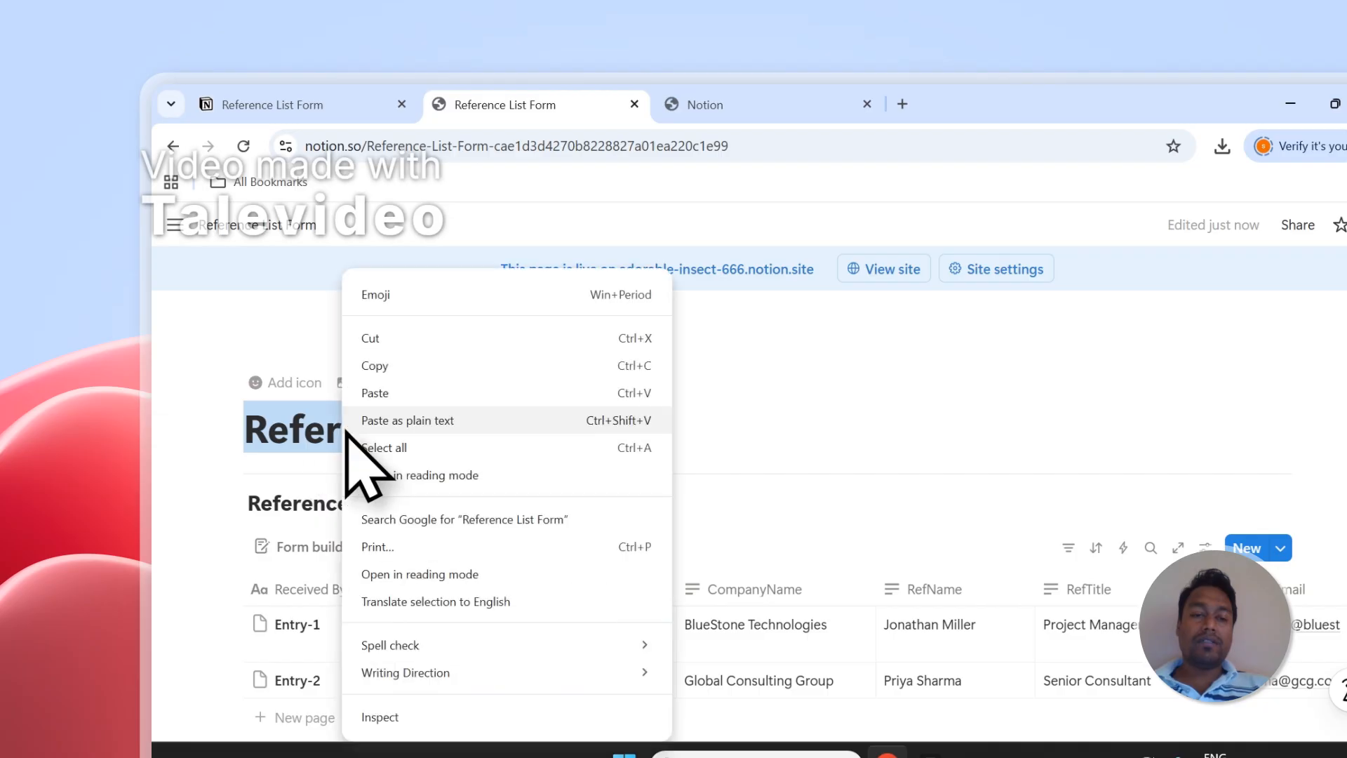
click(375, 370)
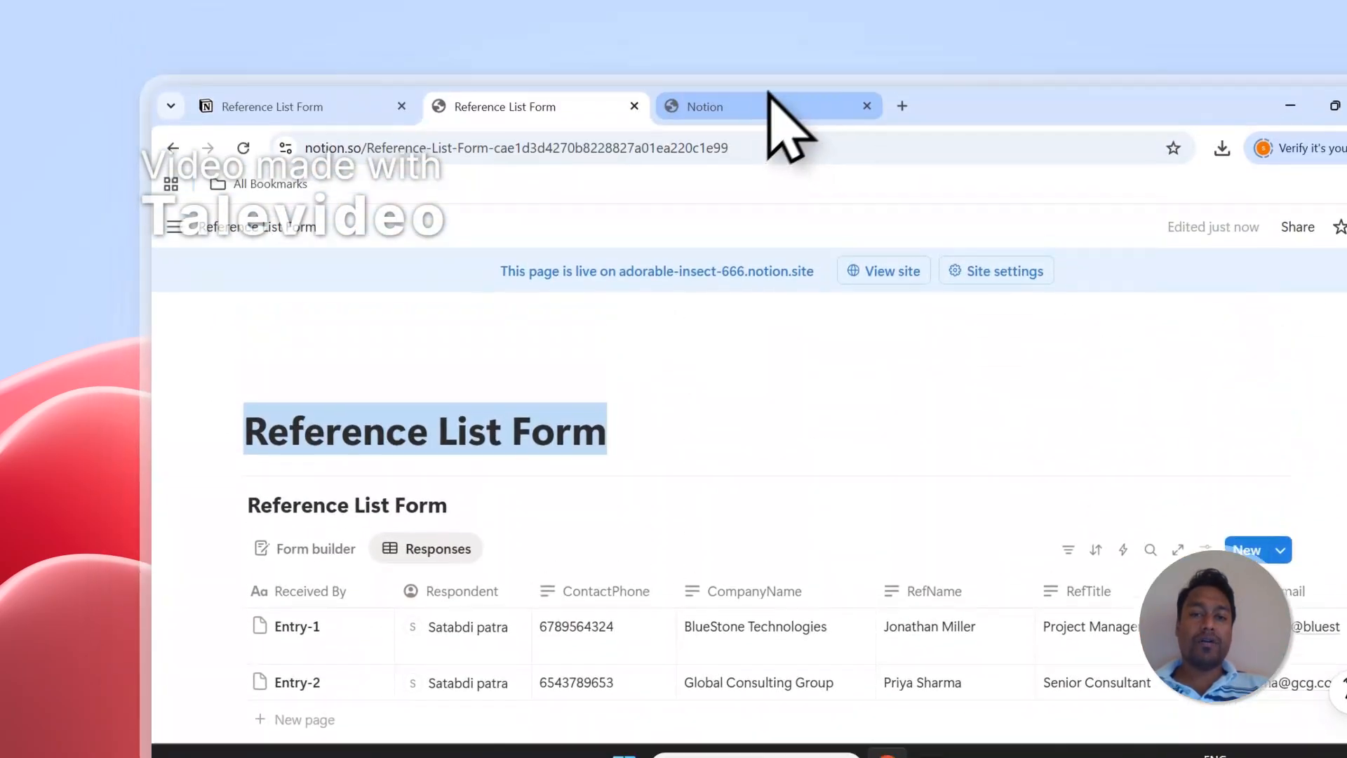
- In PDFOutput's Notion access request, search the pages for "Reference List Form" and select the top-level page
click(772, 148)
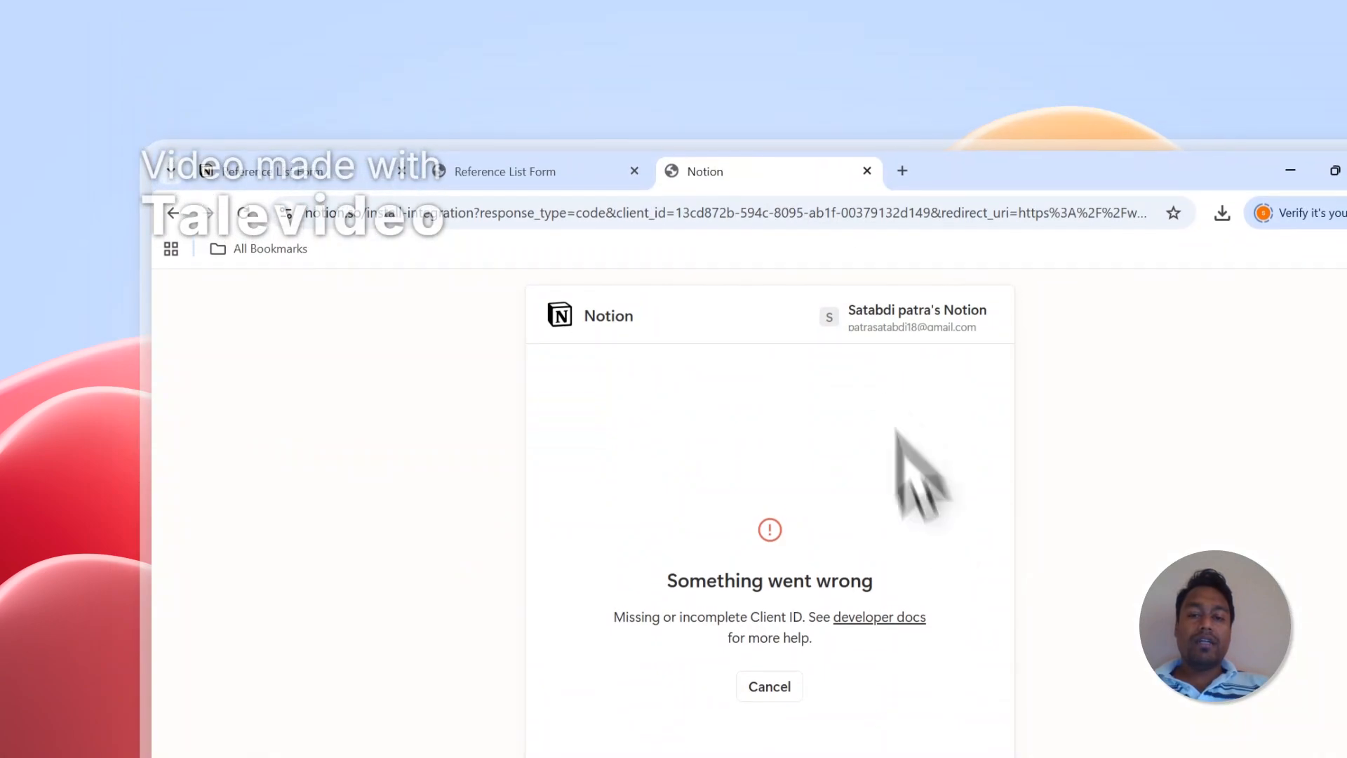
scroll(925, 535, down, 1)
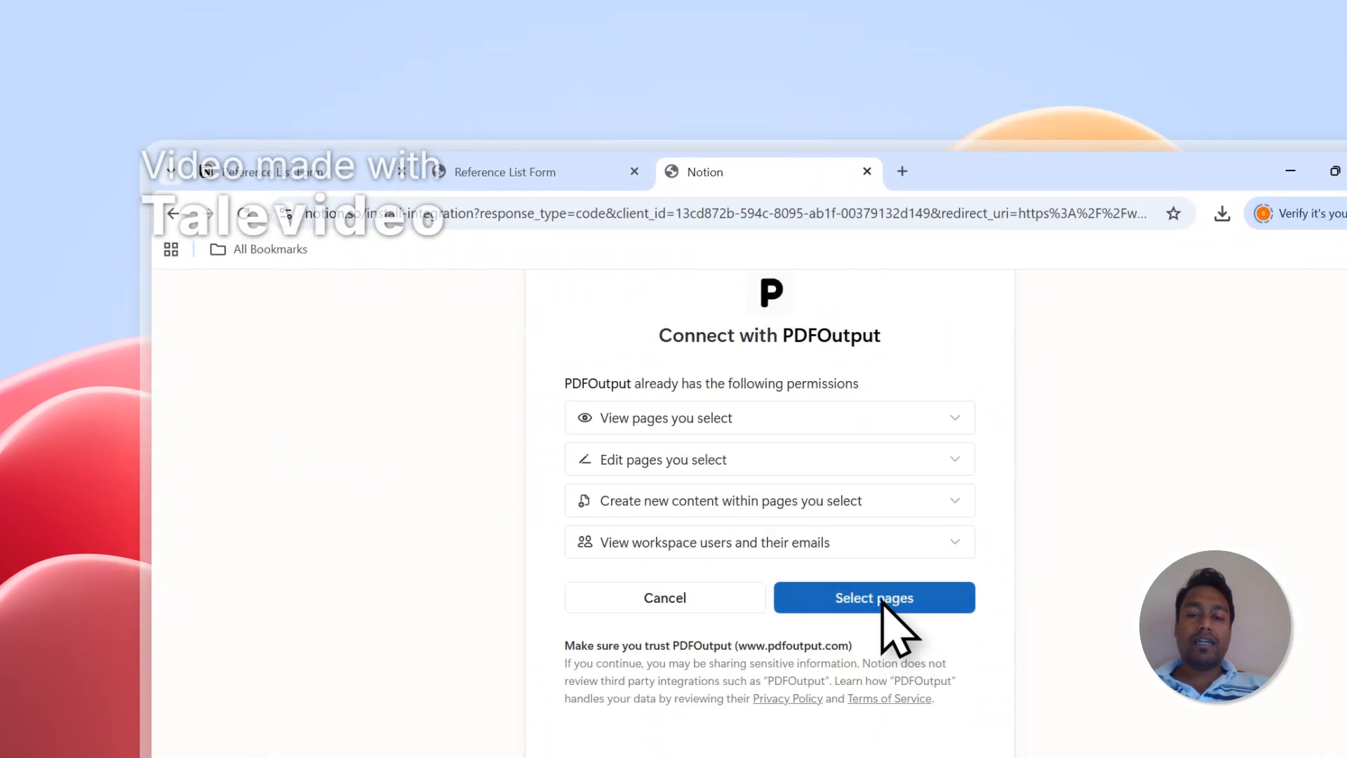
click(882, 604)
right_click(629, 466)
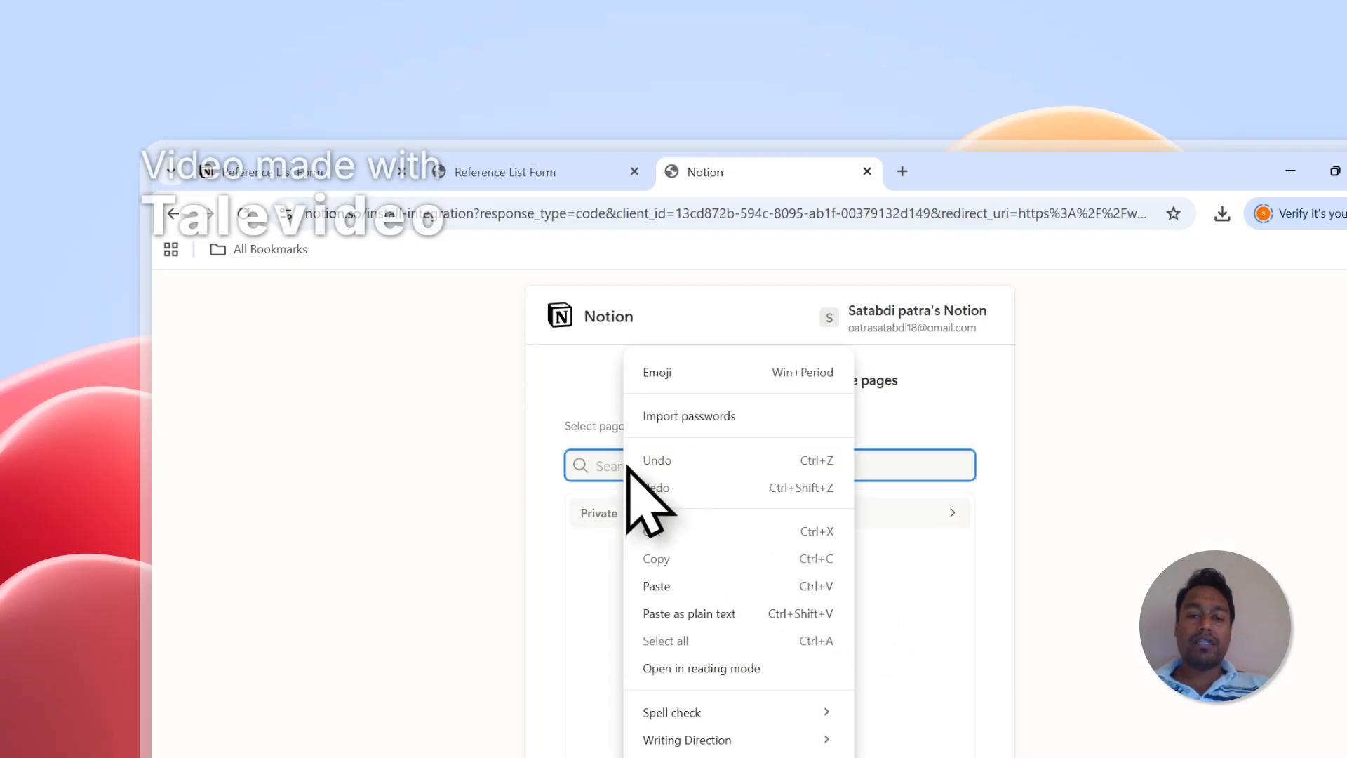
click(667, 587)
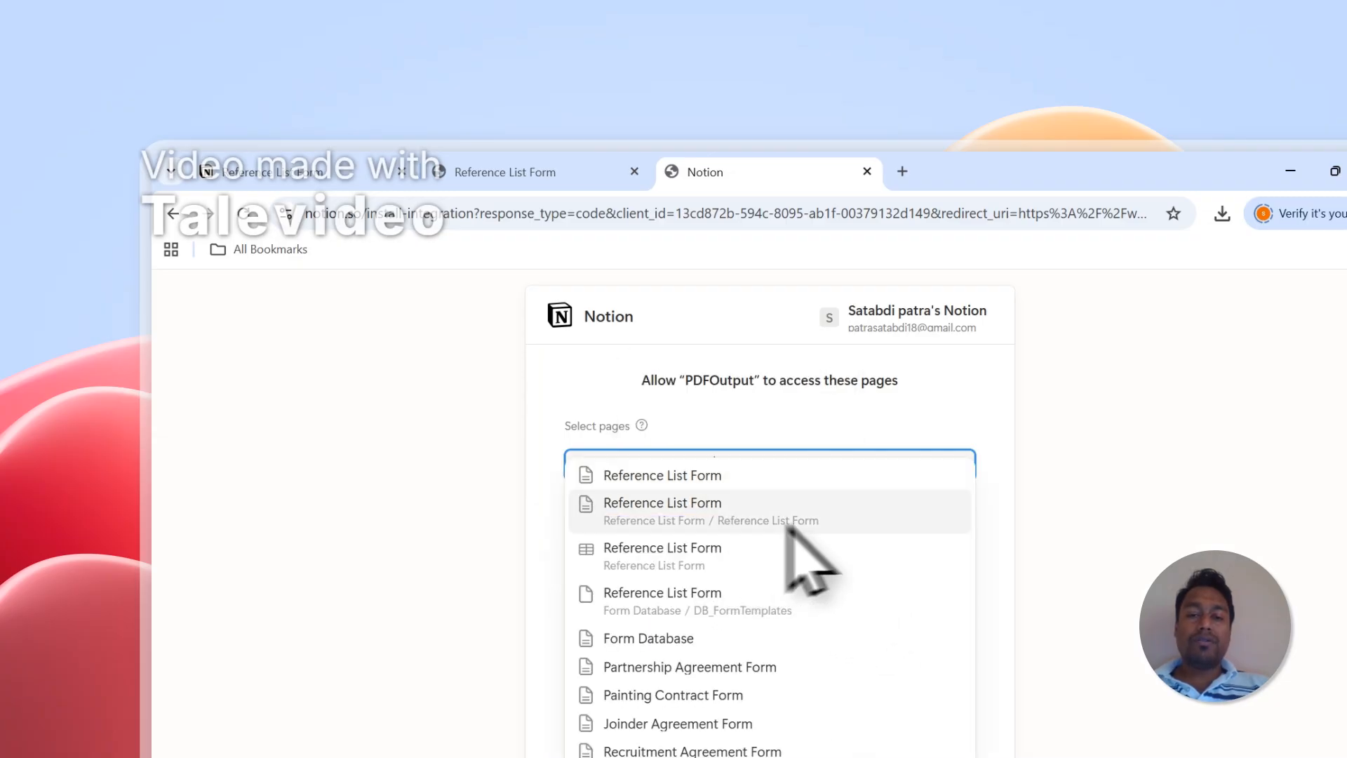
click(691, 475)
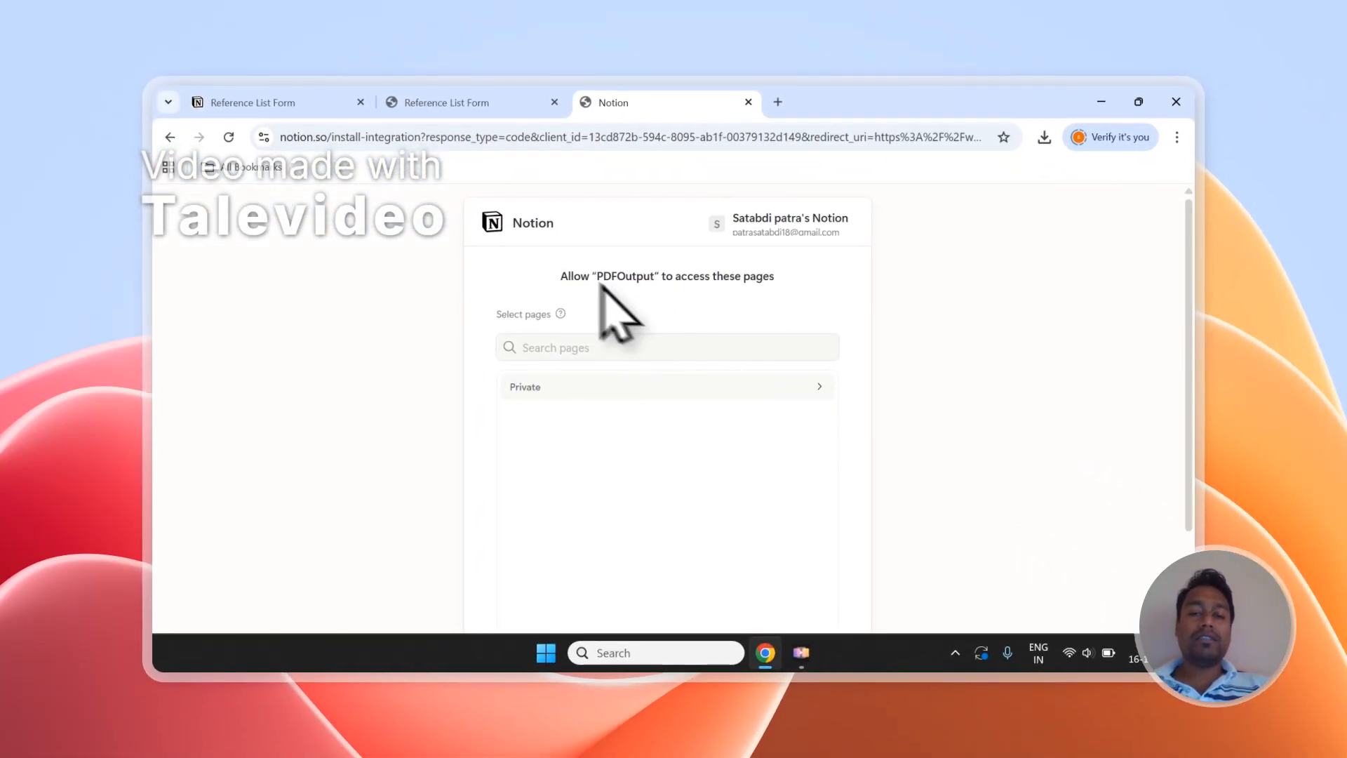
- Expand the Private section in the Notion access request, look through the top-level pages and activate the page search
click(576, 351)
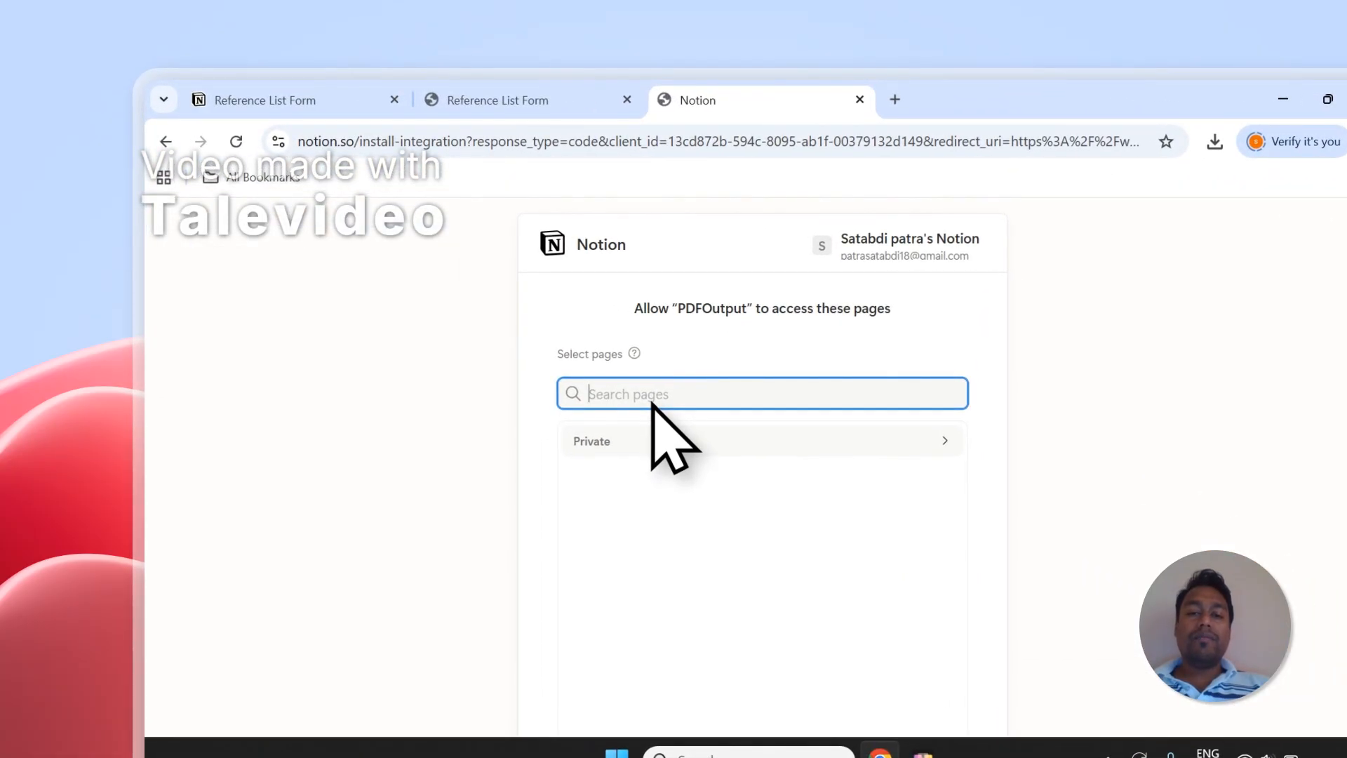
click(643, 452)
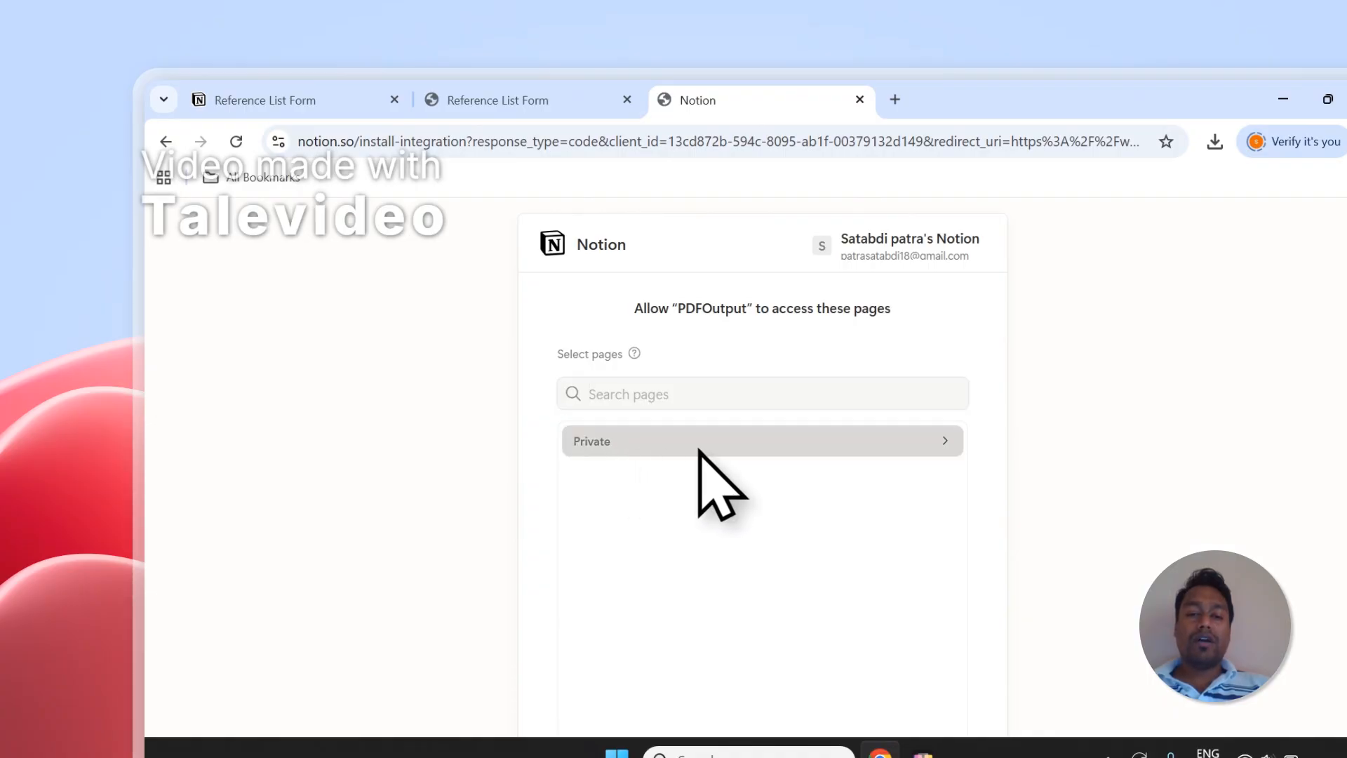
scroll(709, 481, down, 2)
scroll(618, 481, up, 3)
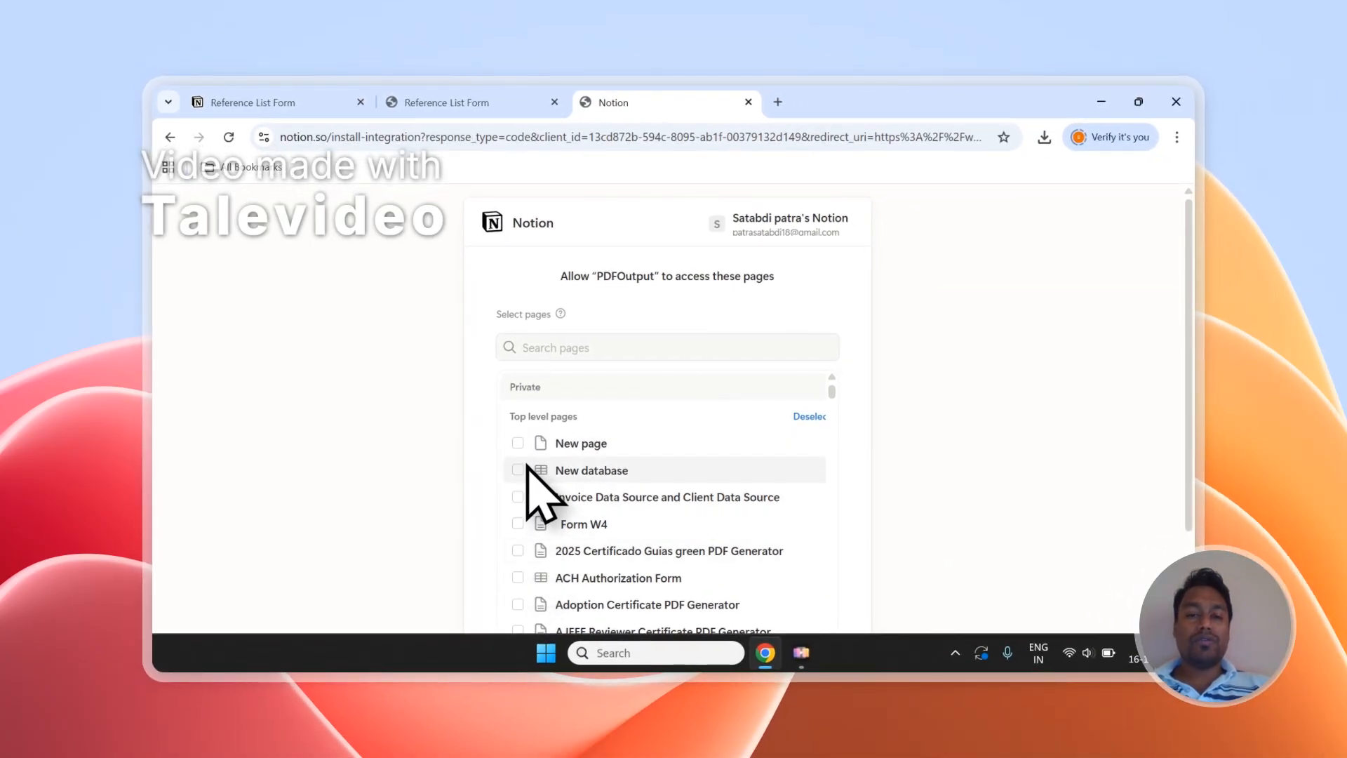
click(555, 349)
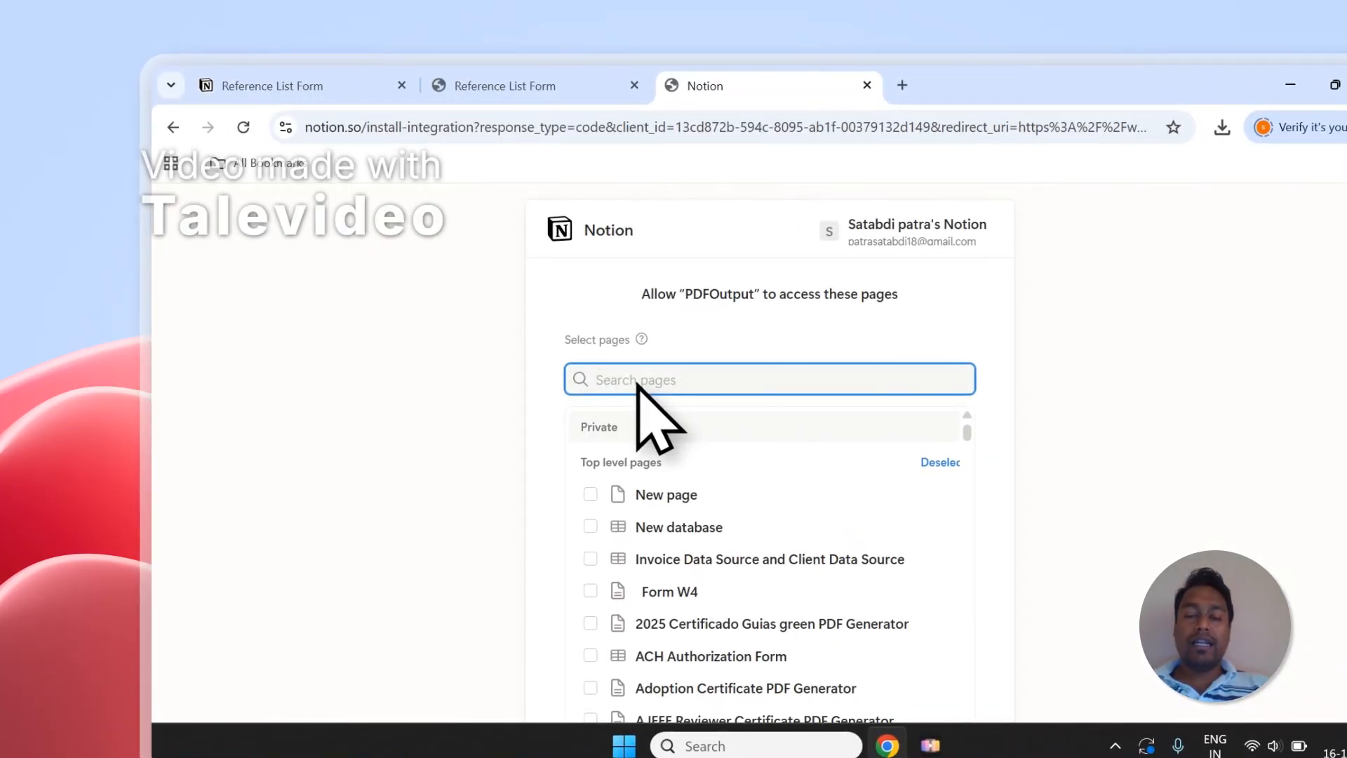
- Check the title of the Reference List Form page in Notion and return to the access request
click(484, 84)
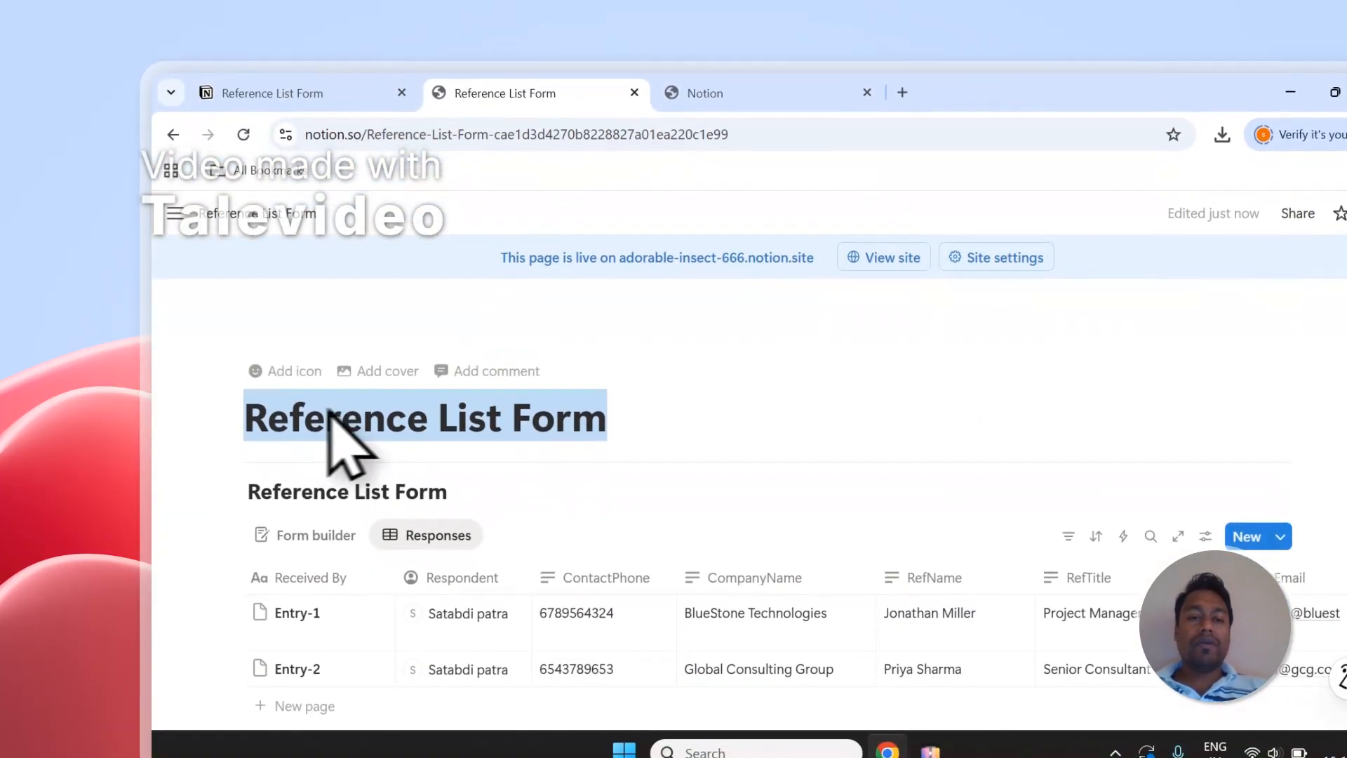
click(258, 417)
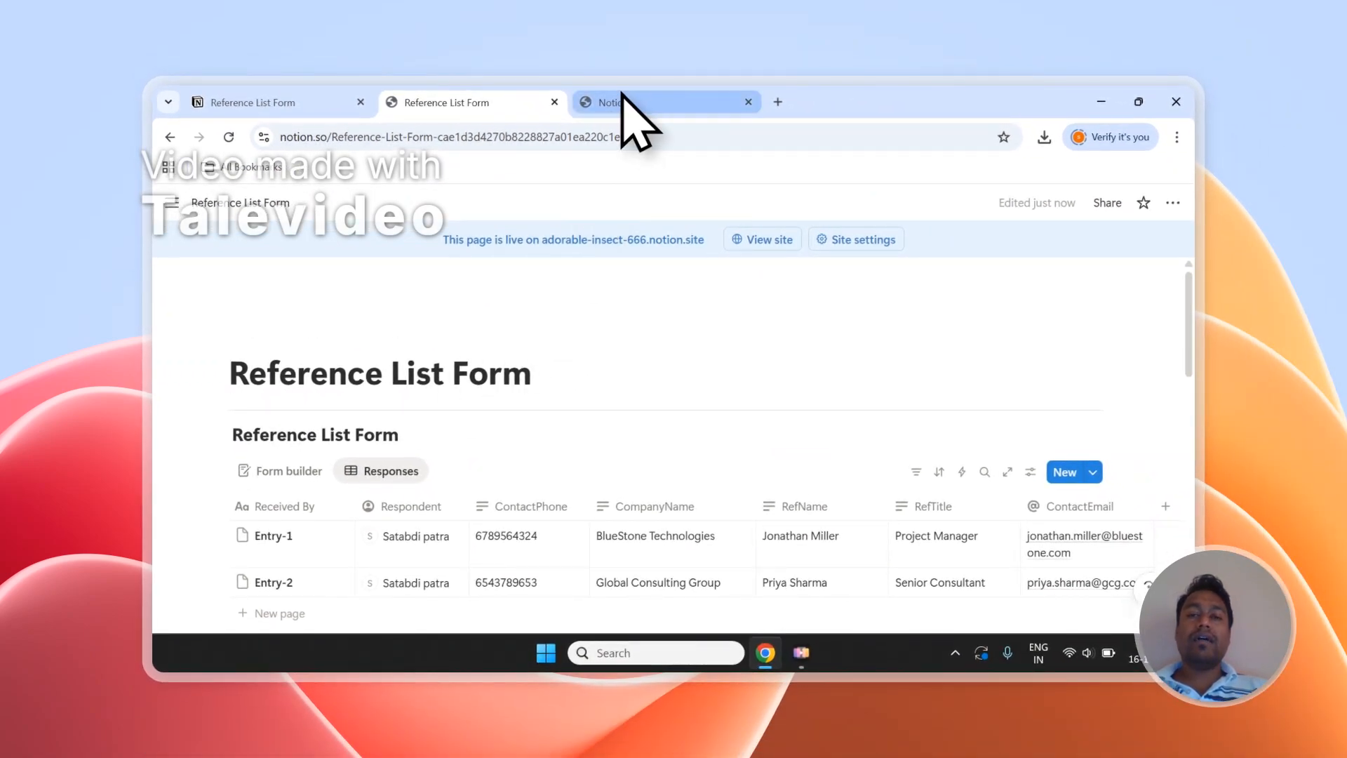
mouse_move(622, 94)
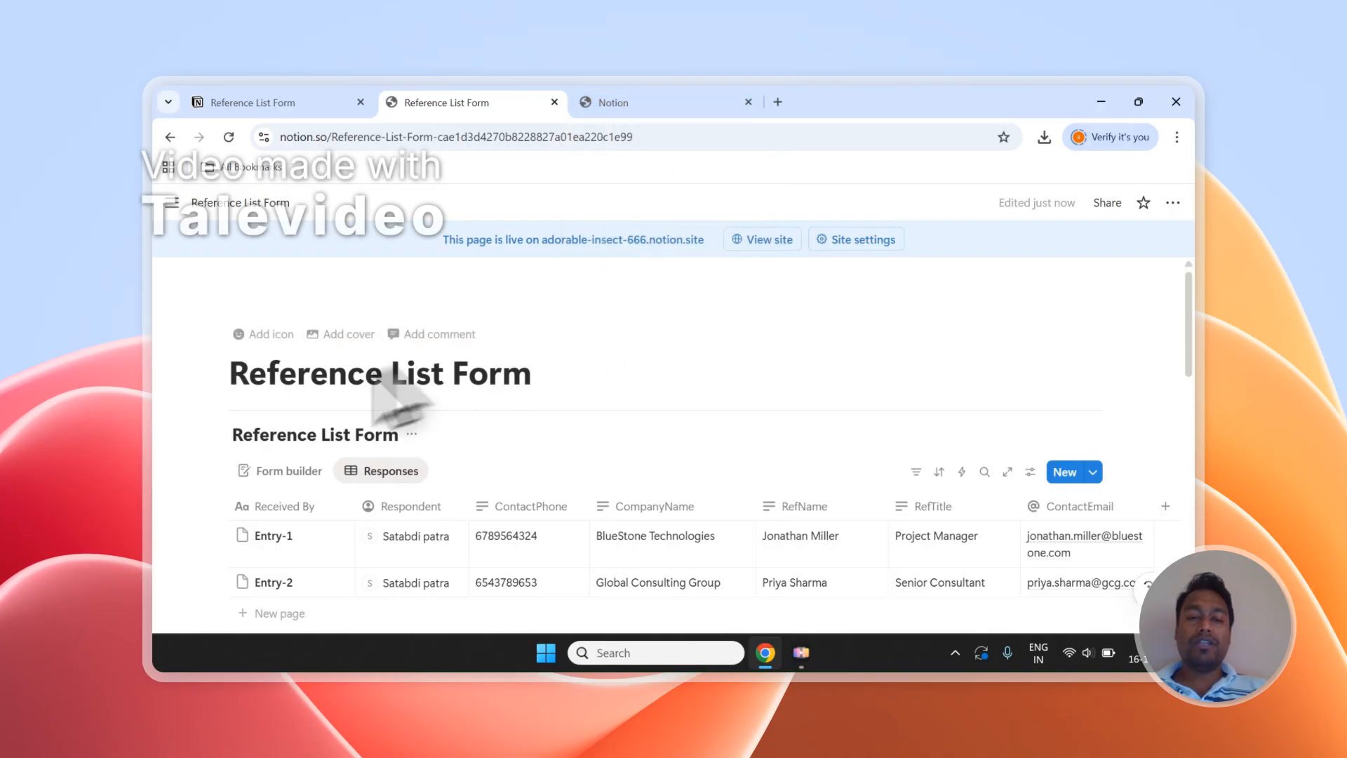
click(613, 103)
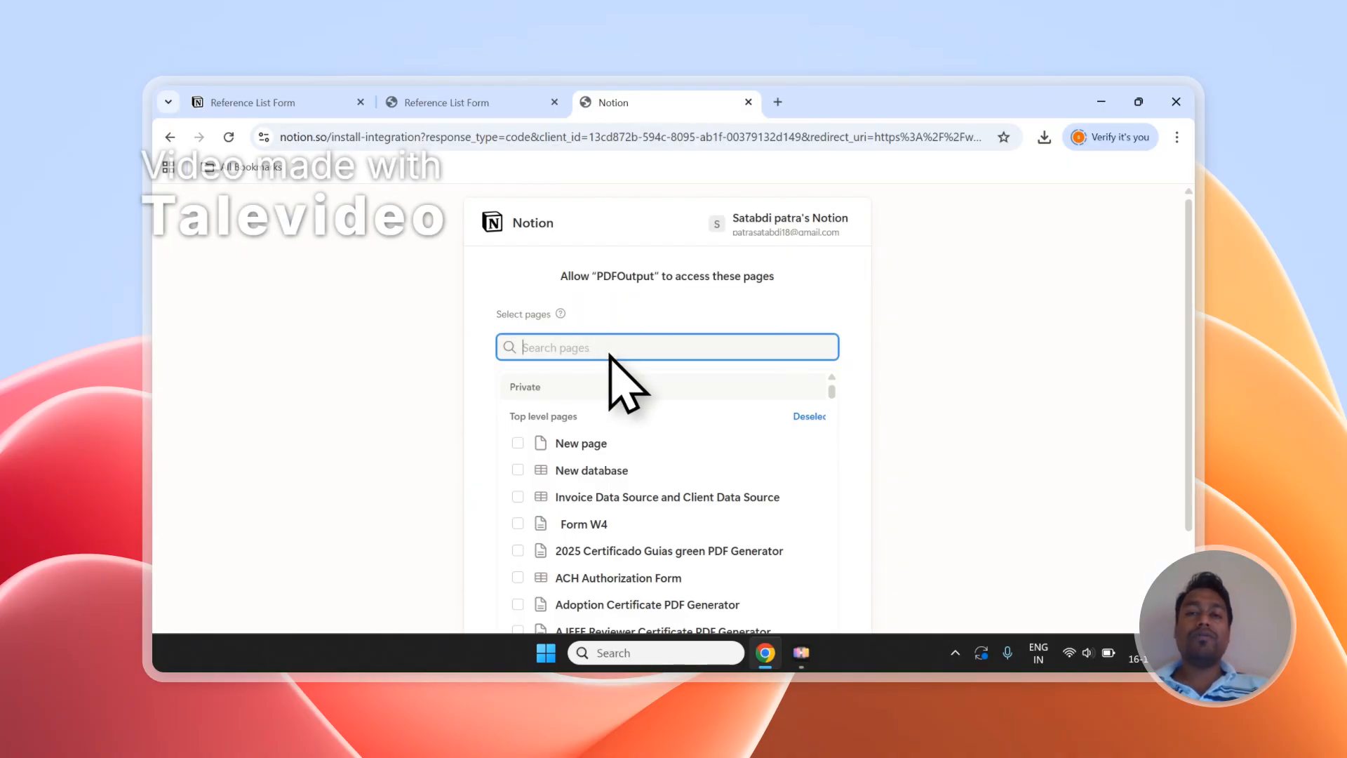
- Allow PDFOutput to access the Notion pages, returning to PDFOutput after a look at the Reference List Form page
scroll(616, 378, down, 3)
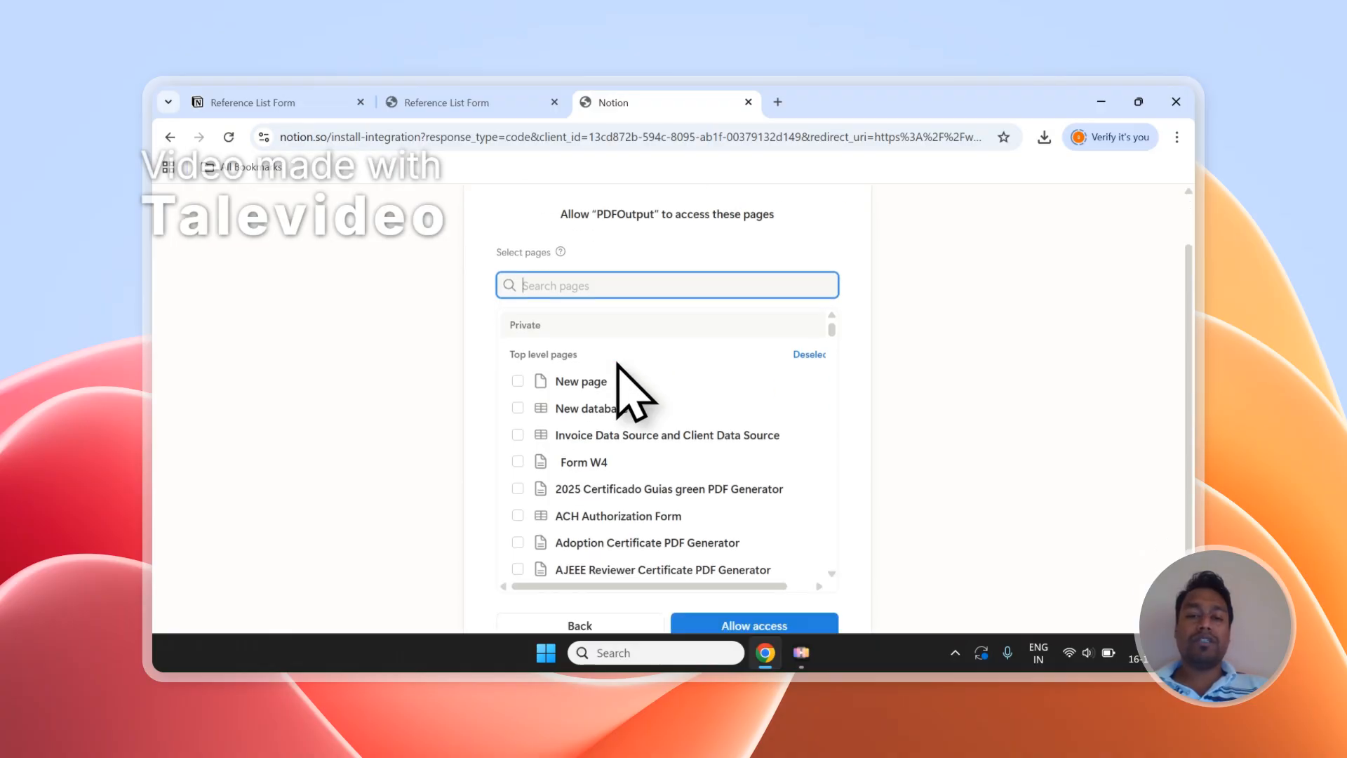
scroll(623, 393, up, 3)
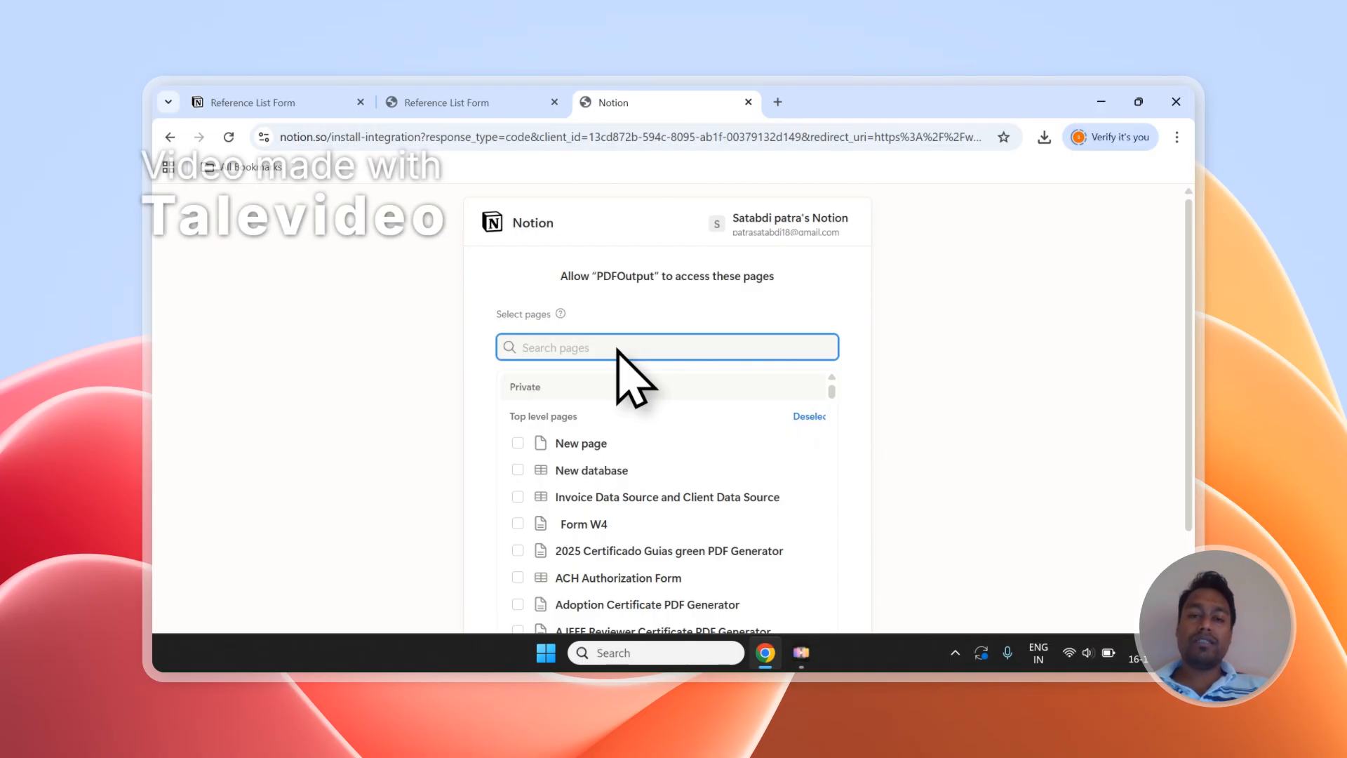
scroll(987, 378, down, 3)
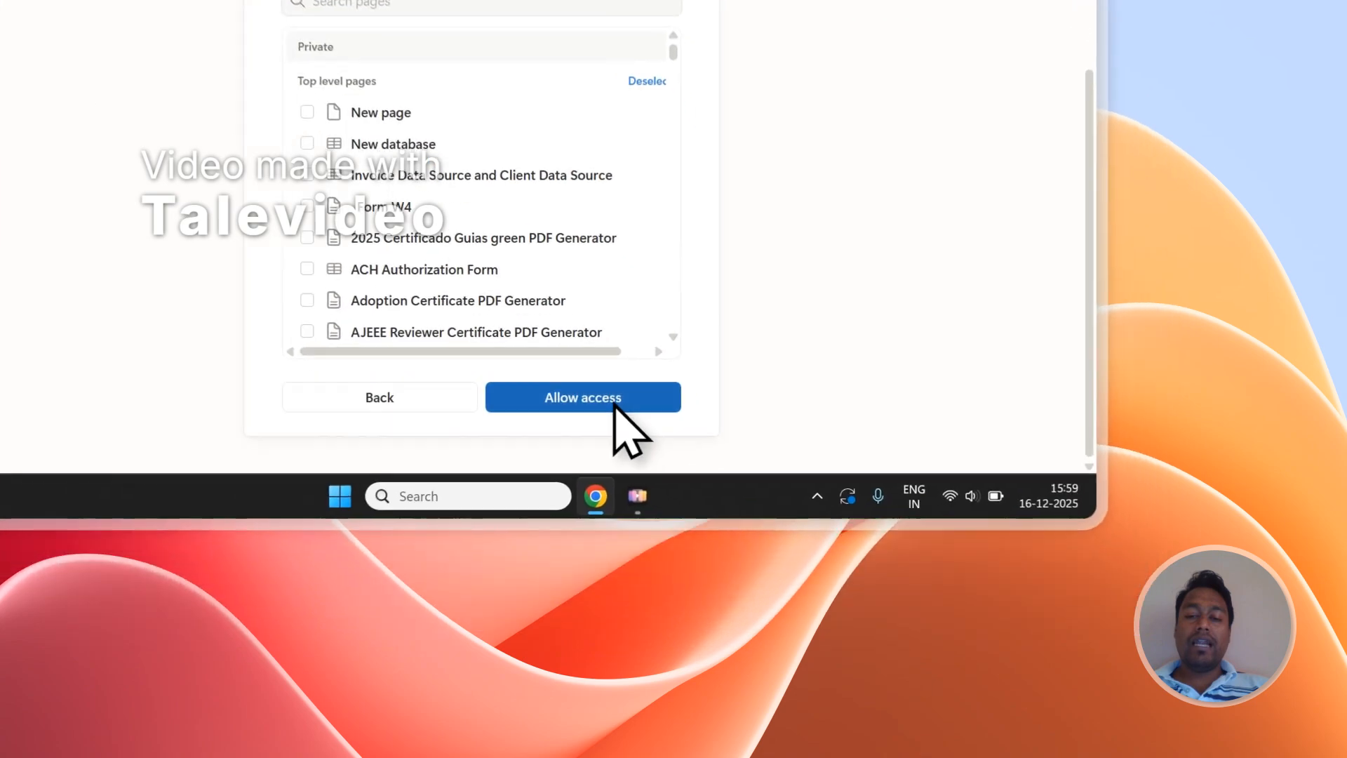
click(780, 570)
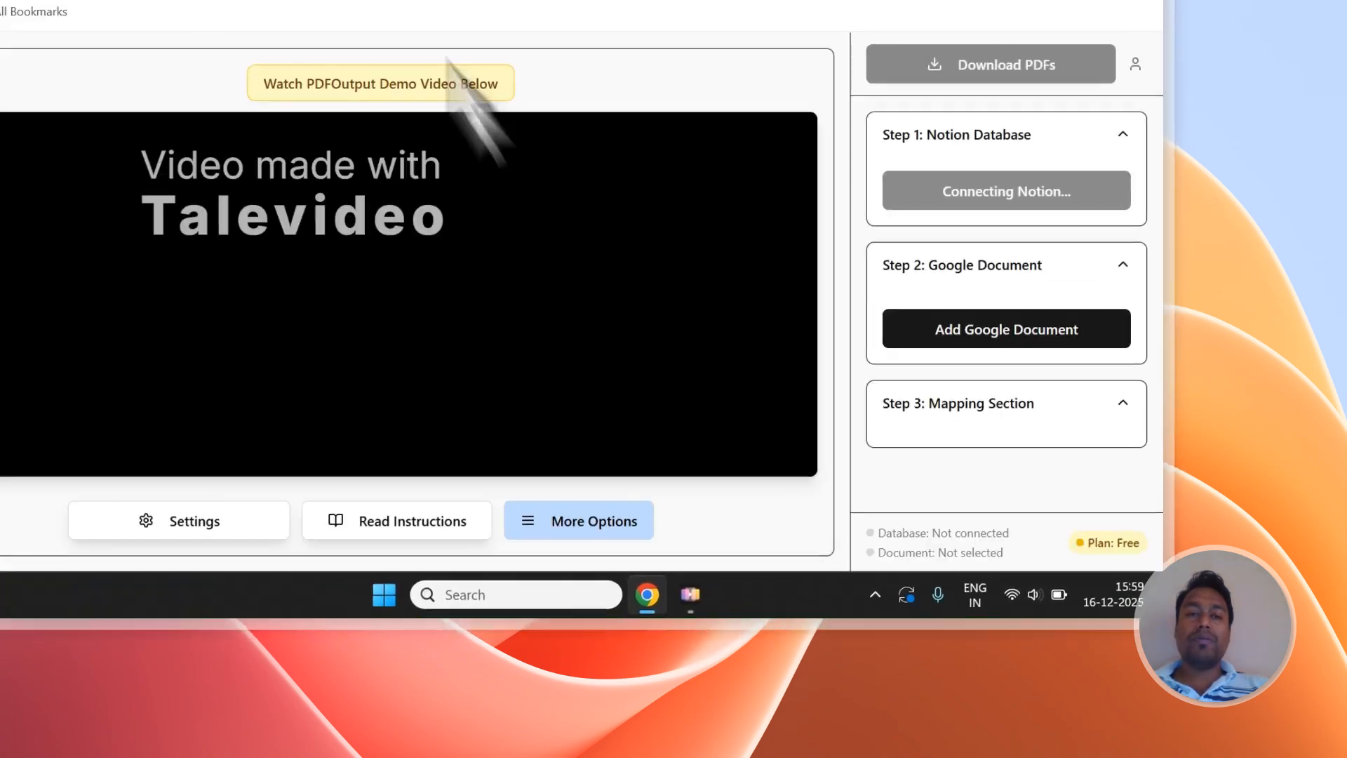
click(400, 90)
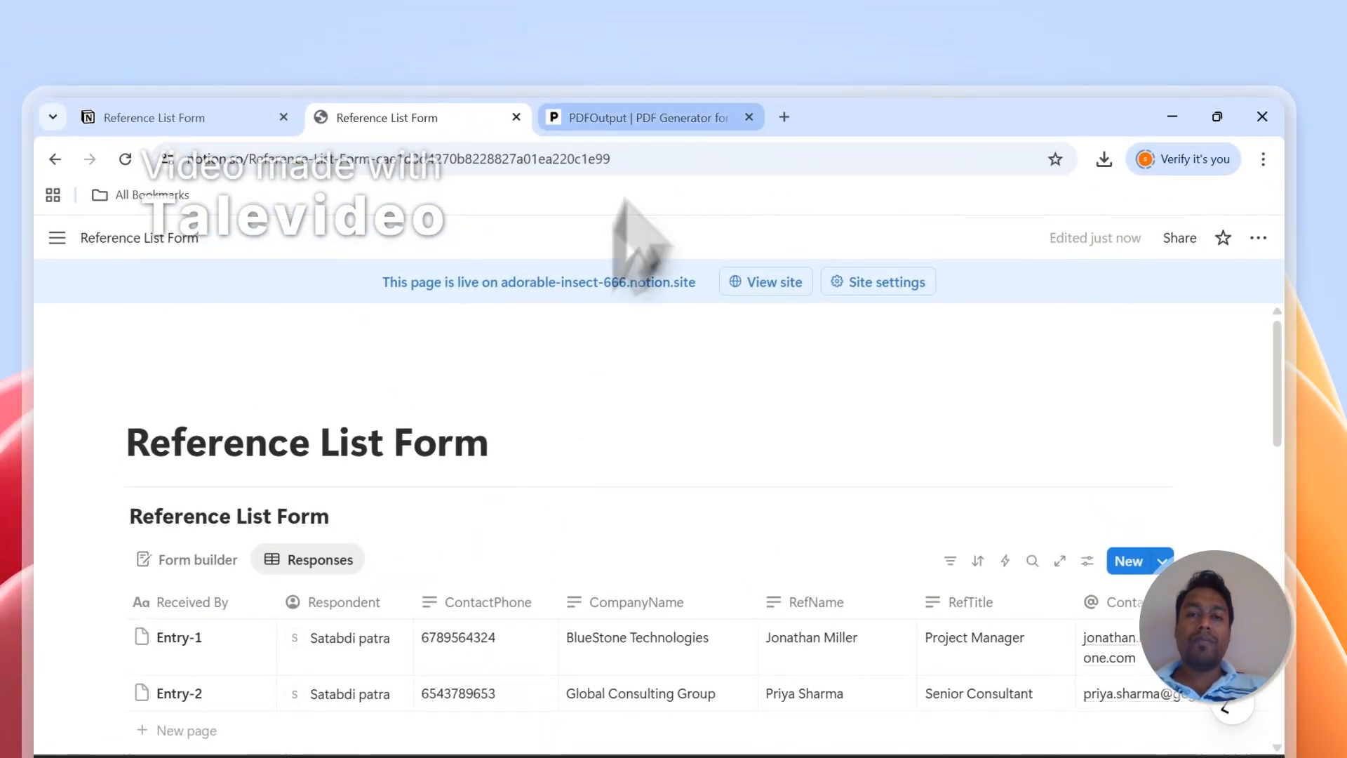
click(639, 115)
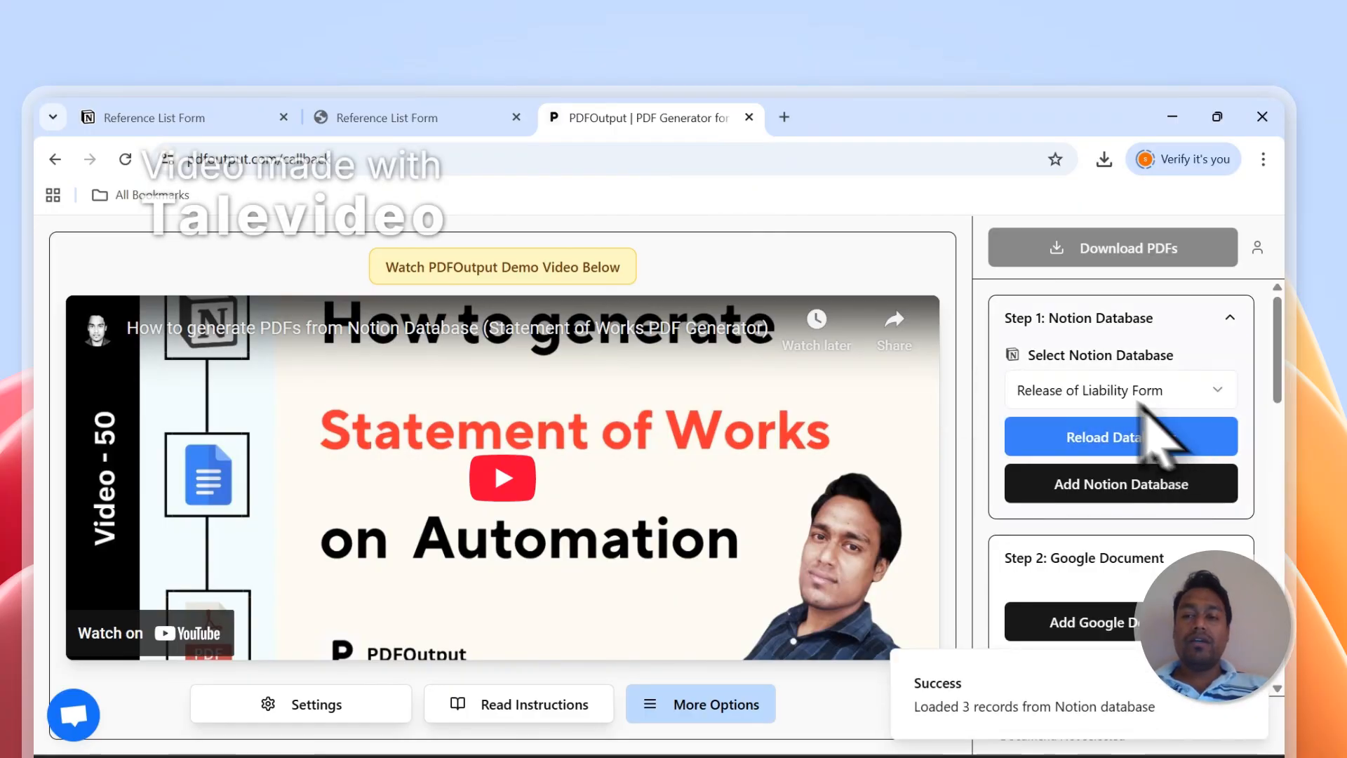
- Reload the Notion databases in PDFOutput, checking the database list for Reference List Form between reloads
click(1071, 390)
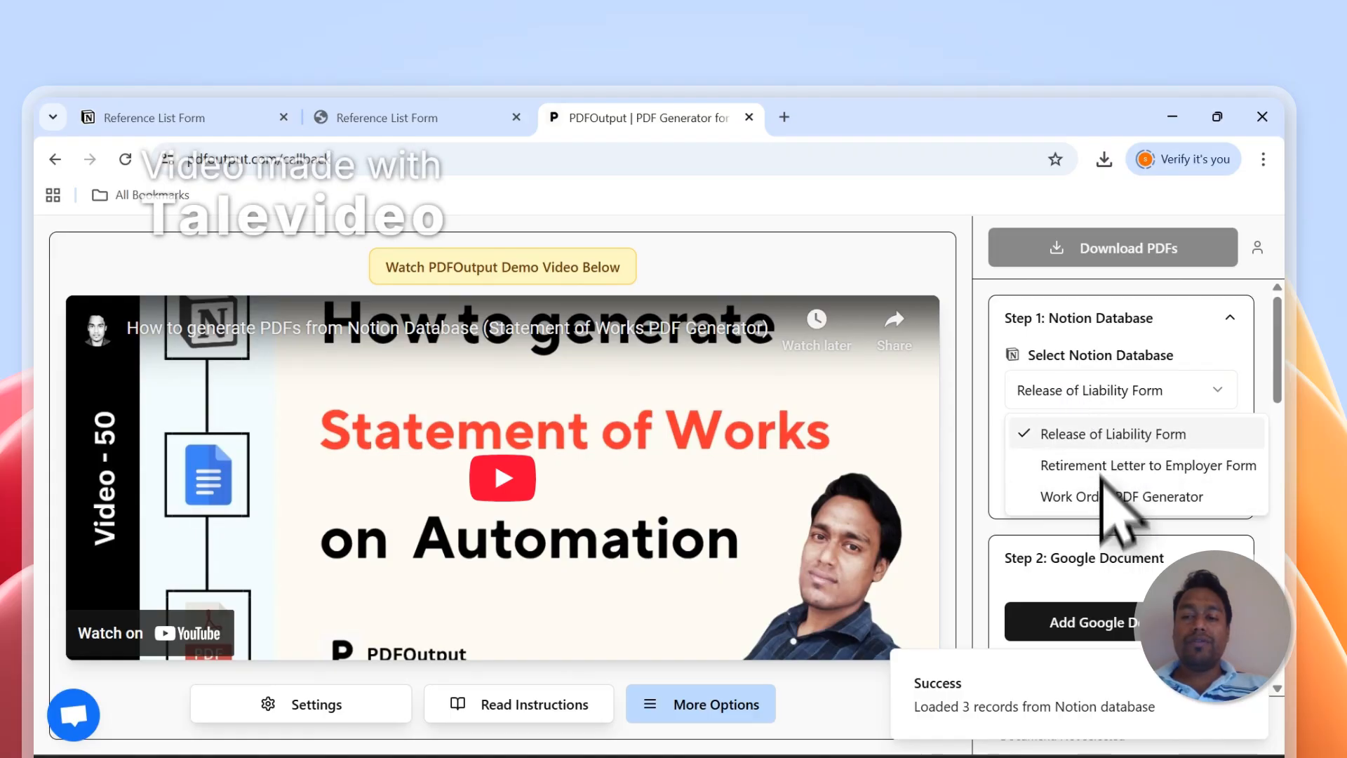
click(1119, 403)
click(1122, 435)
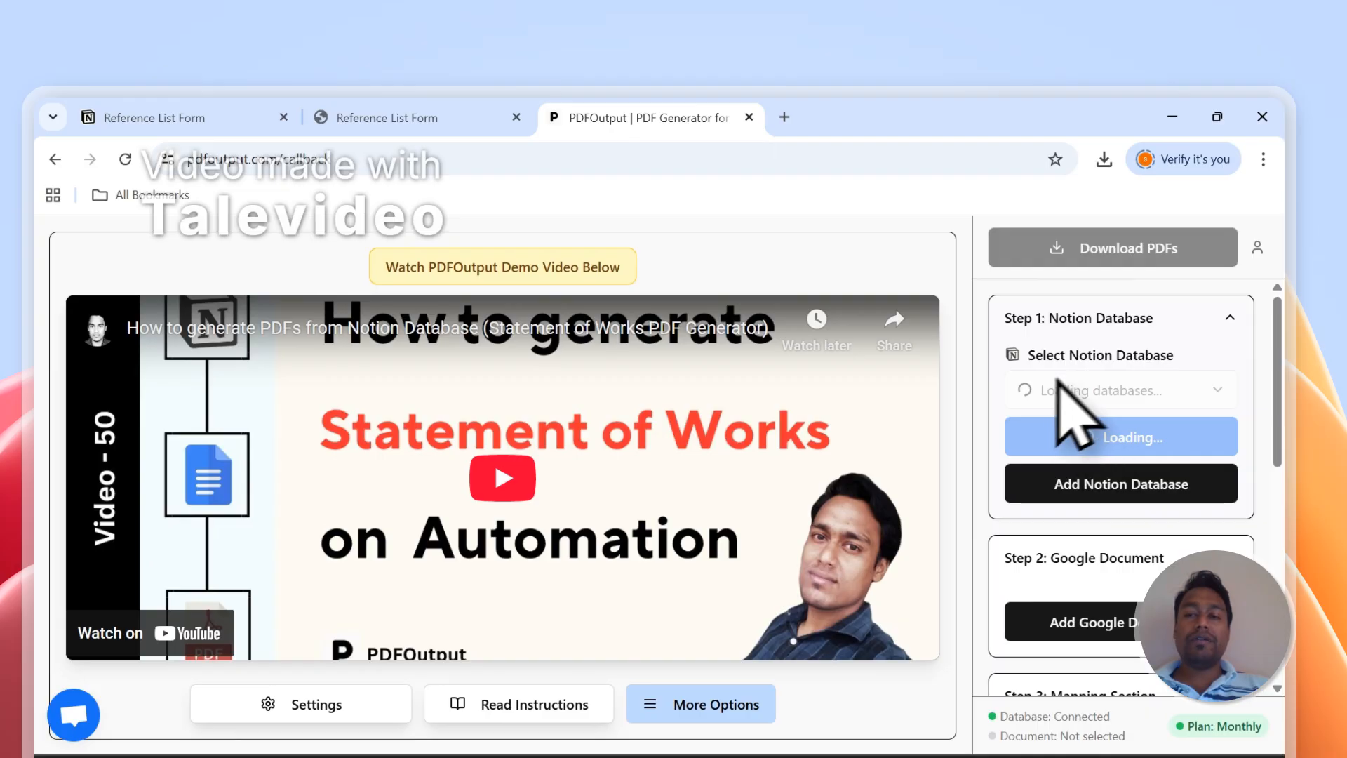
click(1071, 384)
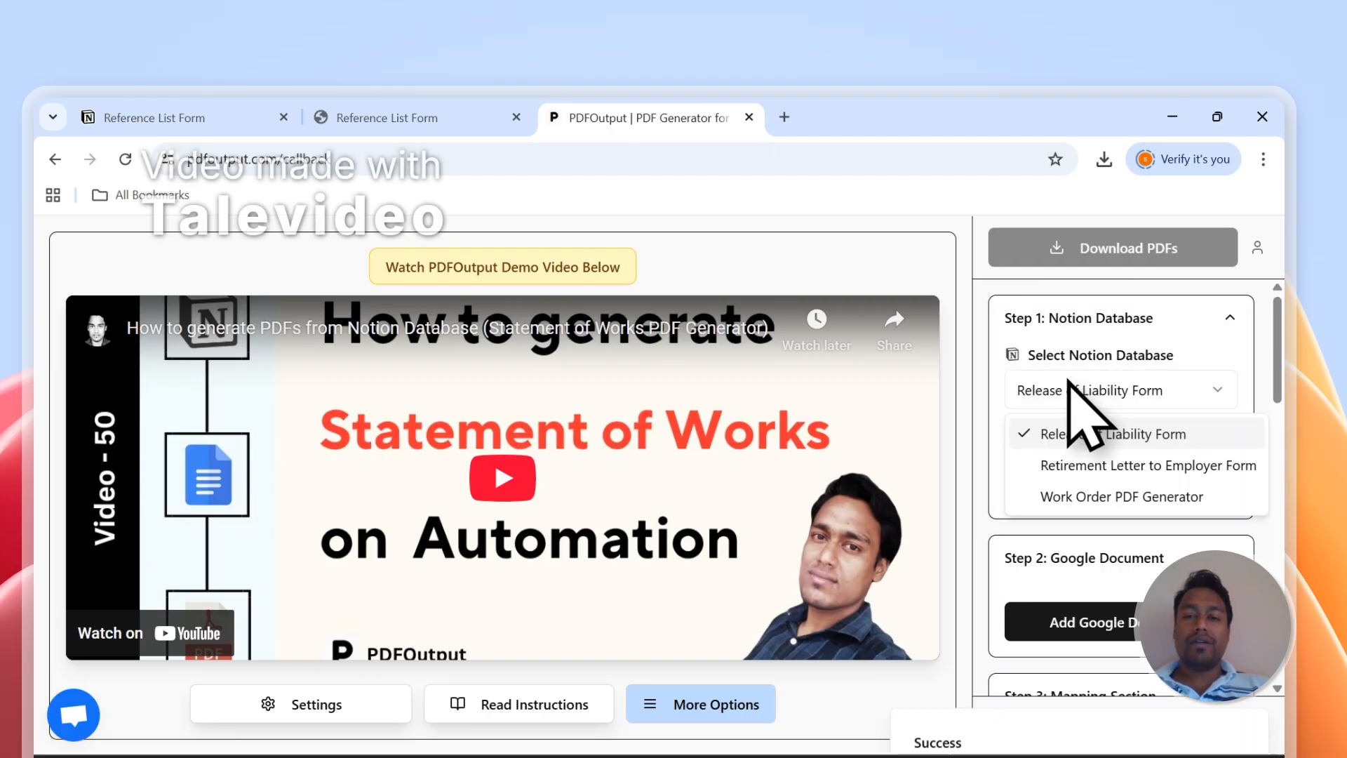
click(1070, 384)
click(1075, 448)
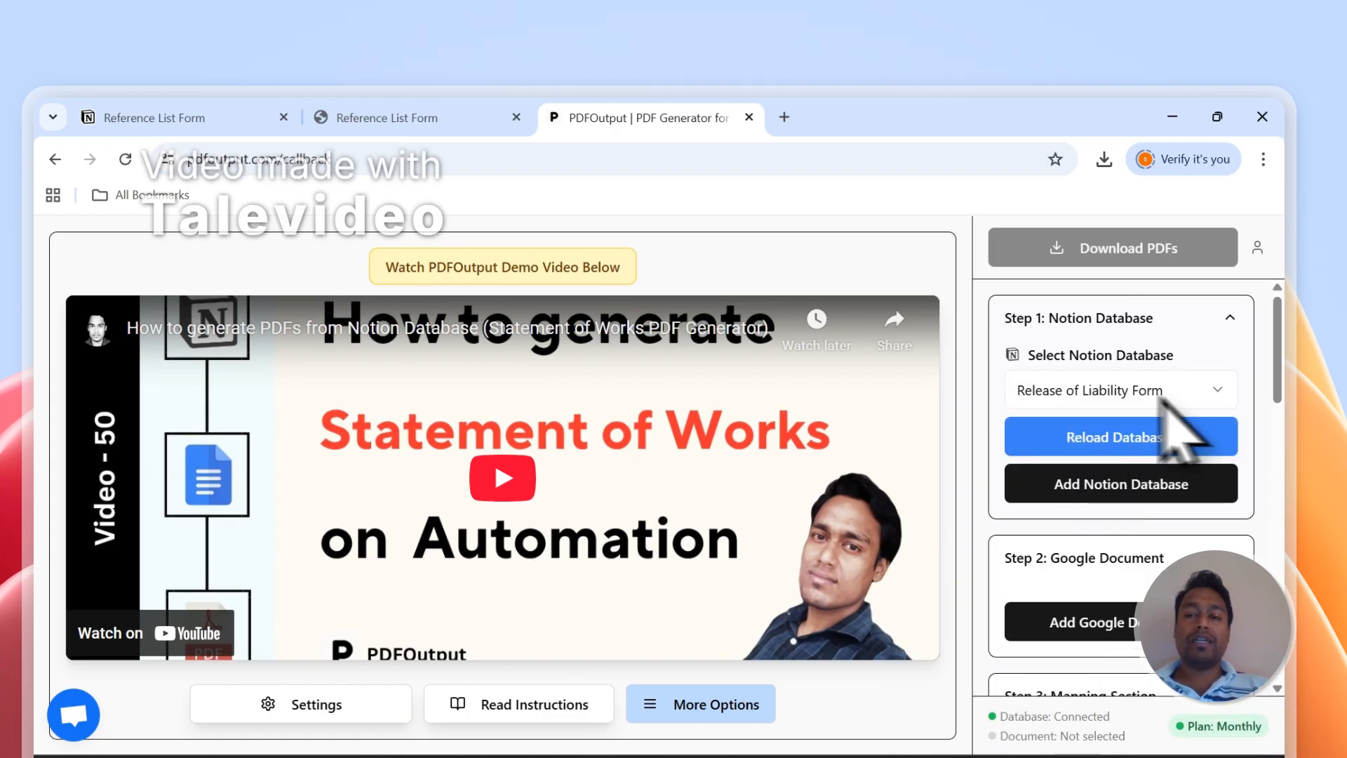
click(1060, 390)
click(1056, 434)
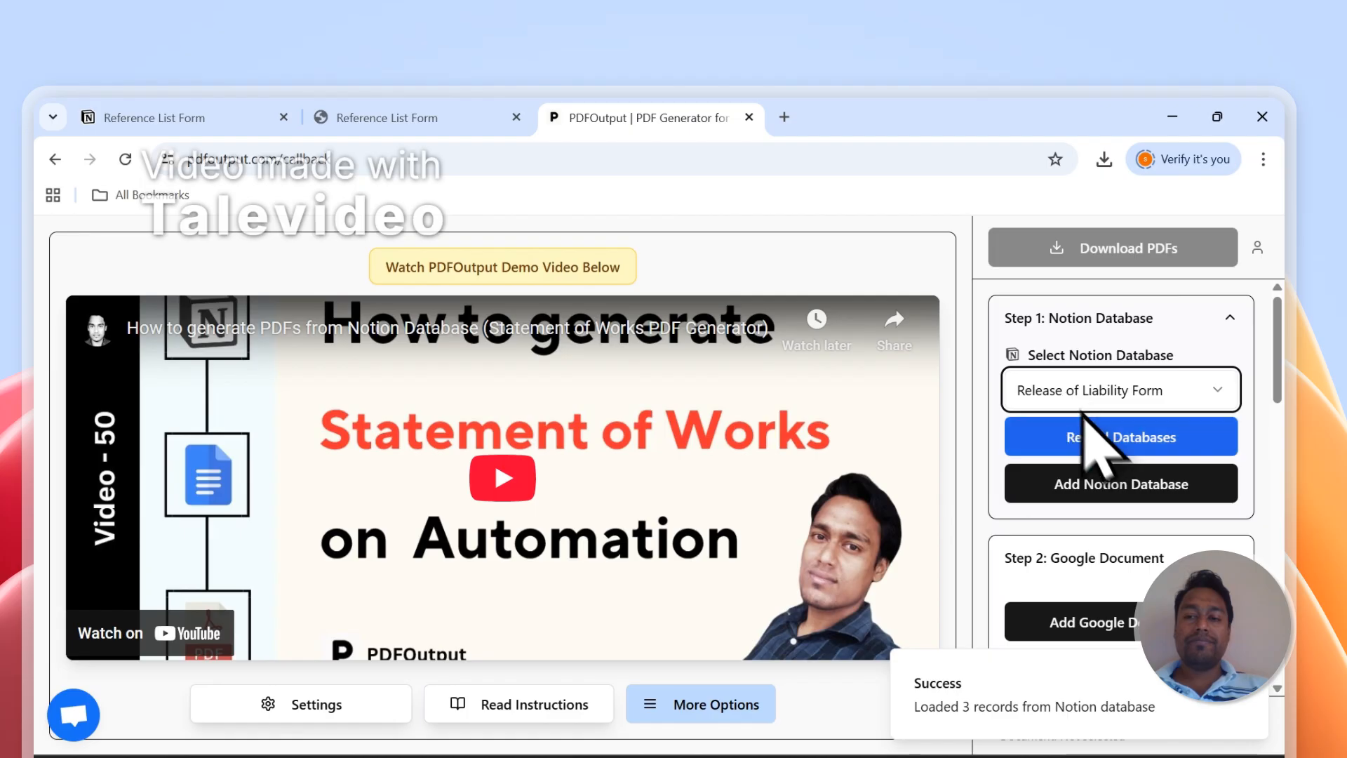
click(1095, 446)
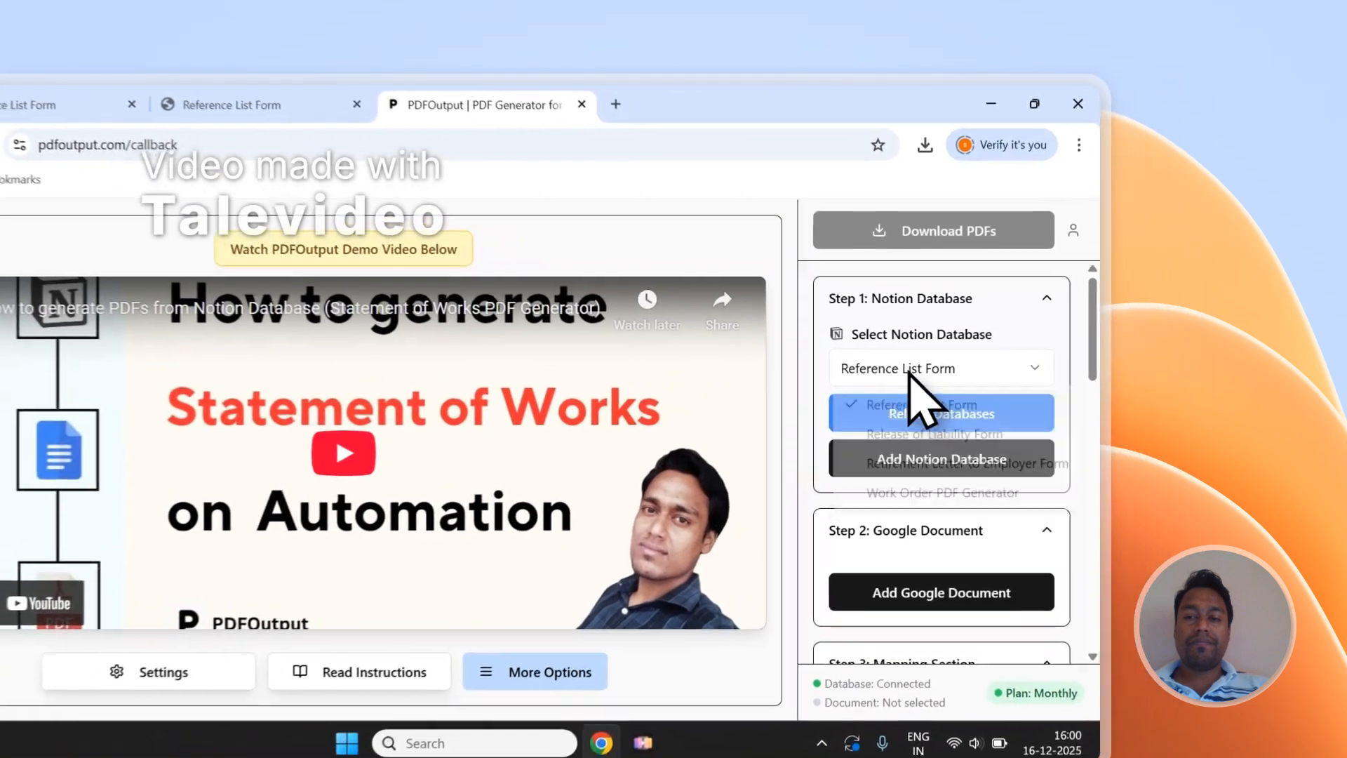
- Choose Reference List Form as the Notion database and look through its properties in the mapping section
click(1044, 337)
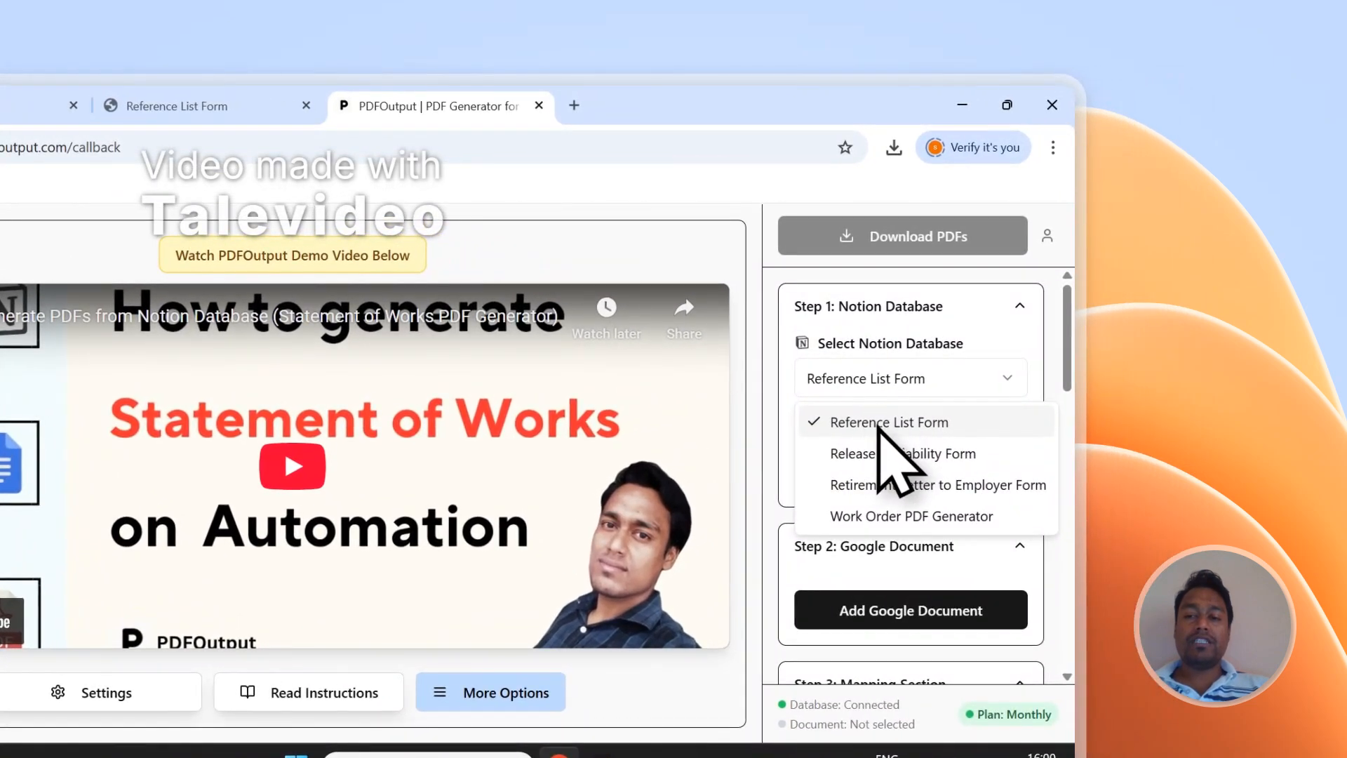
click(878, 428)
drag(1067, 379, 1064, 475)
scroll(999, 452, down, 4)
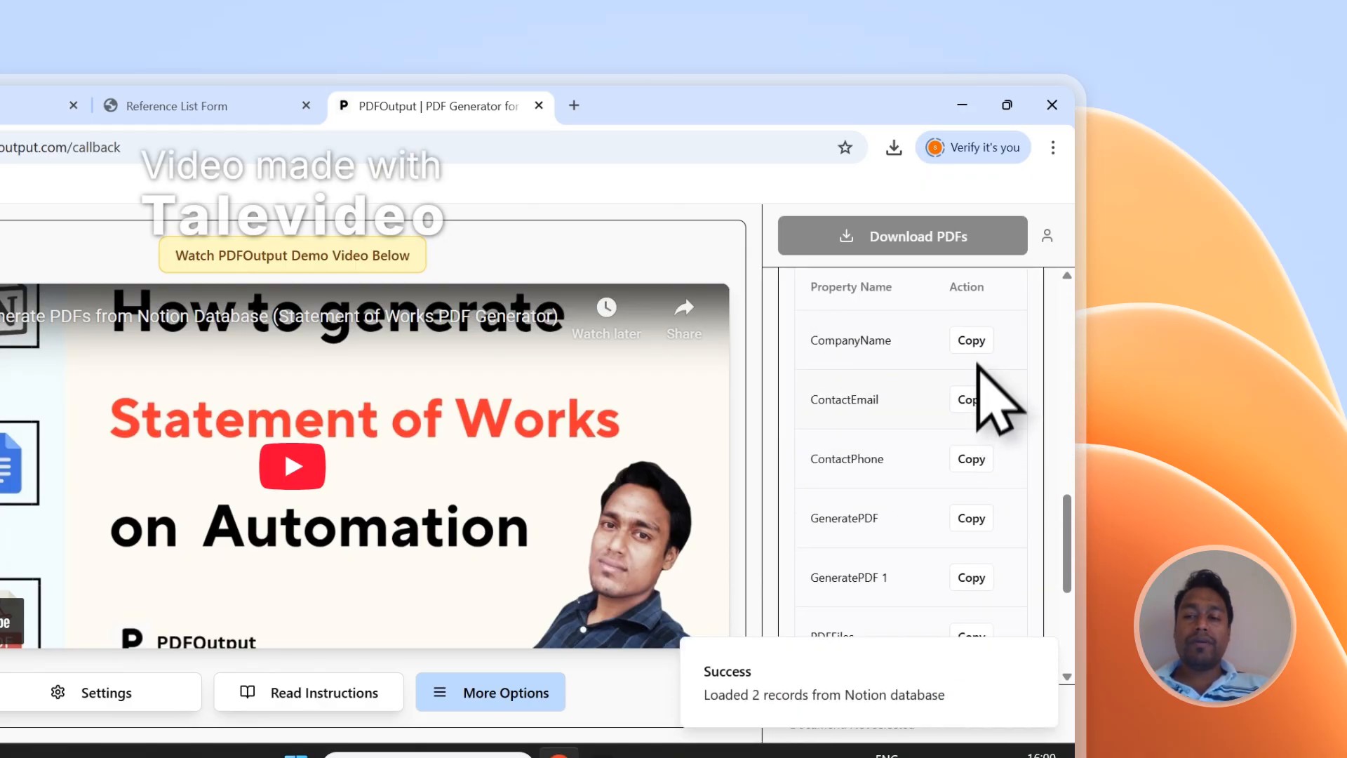
scroll(982, 491, down, 3)
scroll(983, 499, up, 5)
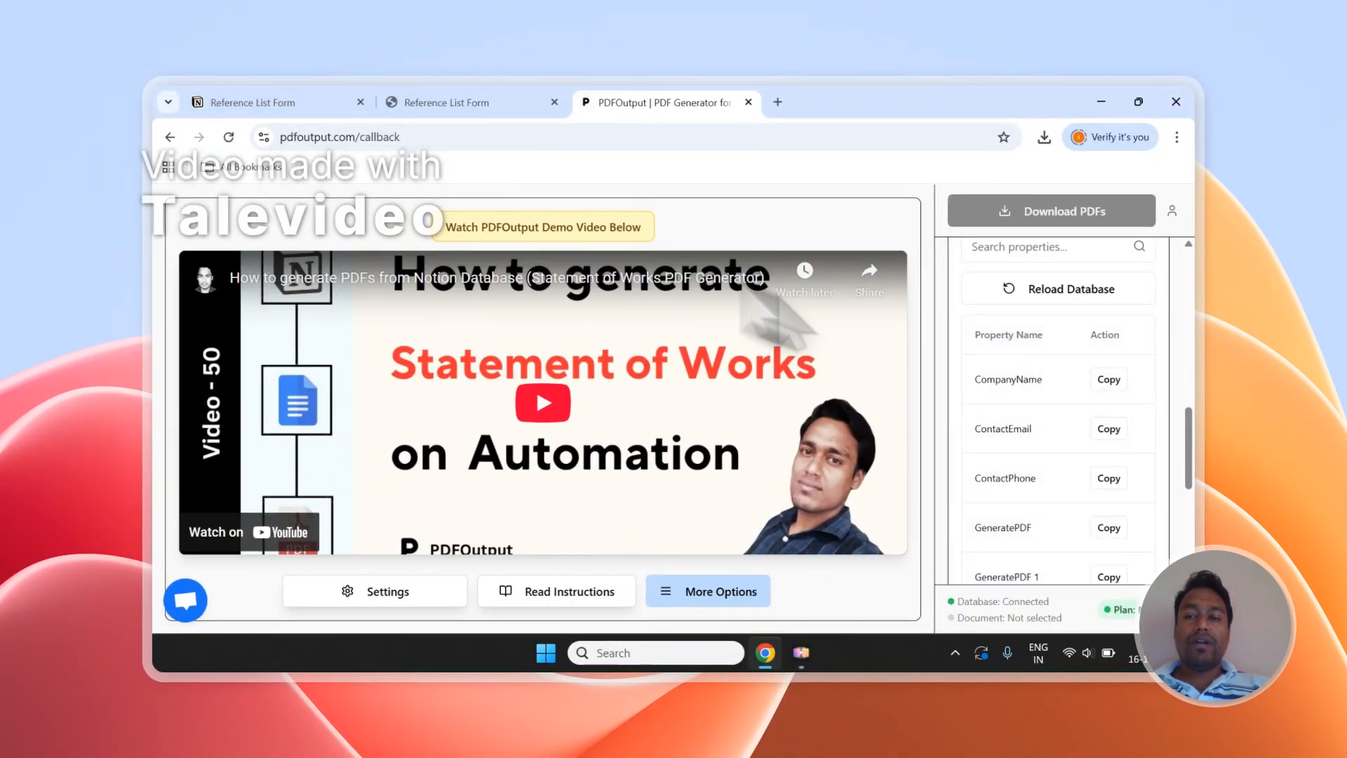
scroll(1151, 449, up, 3)
scroll(1150, 447, up, 5)
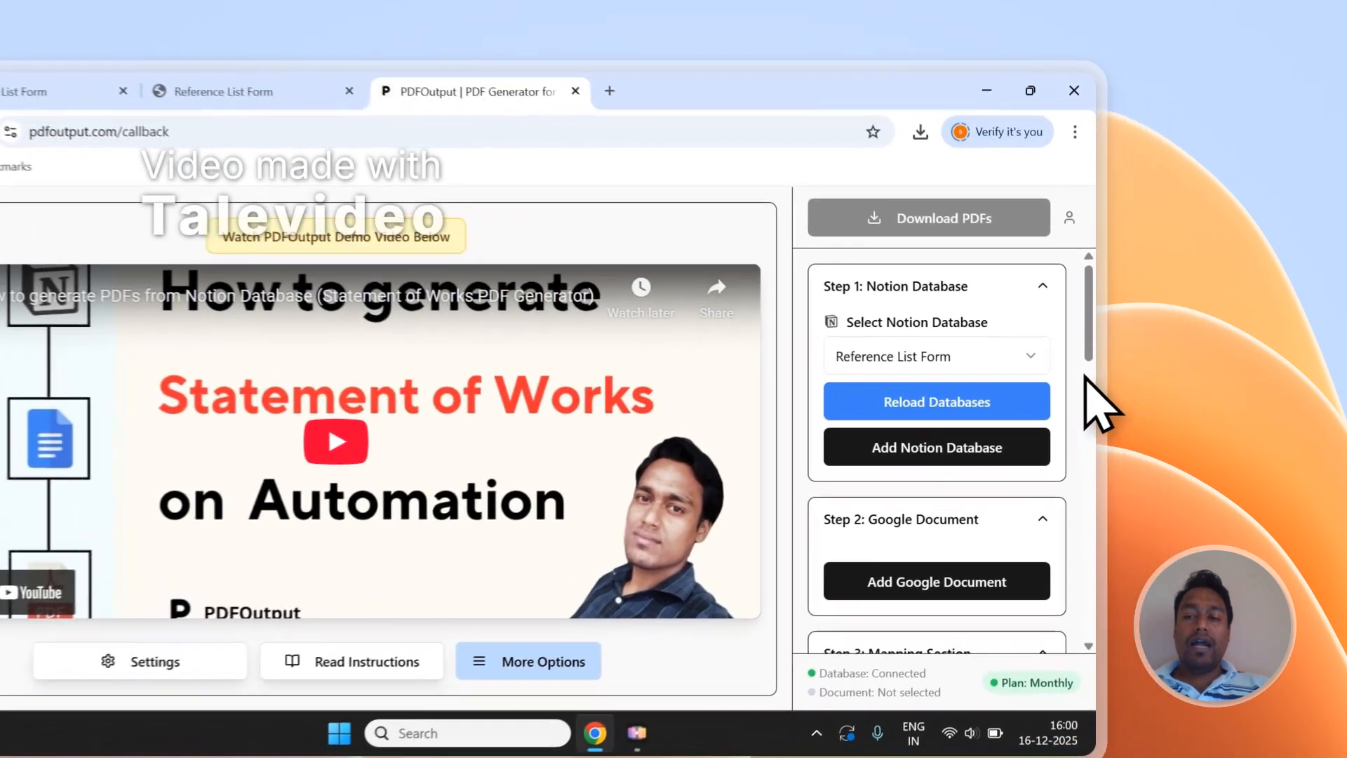
scroll(1151, 365, down, 3)
click(1027, 362)
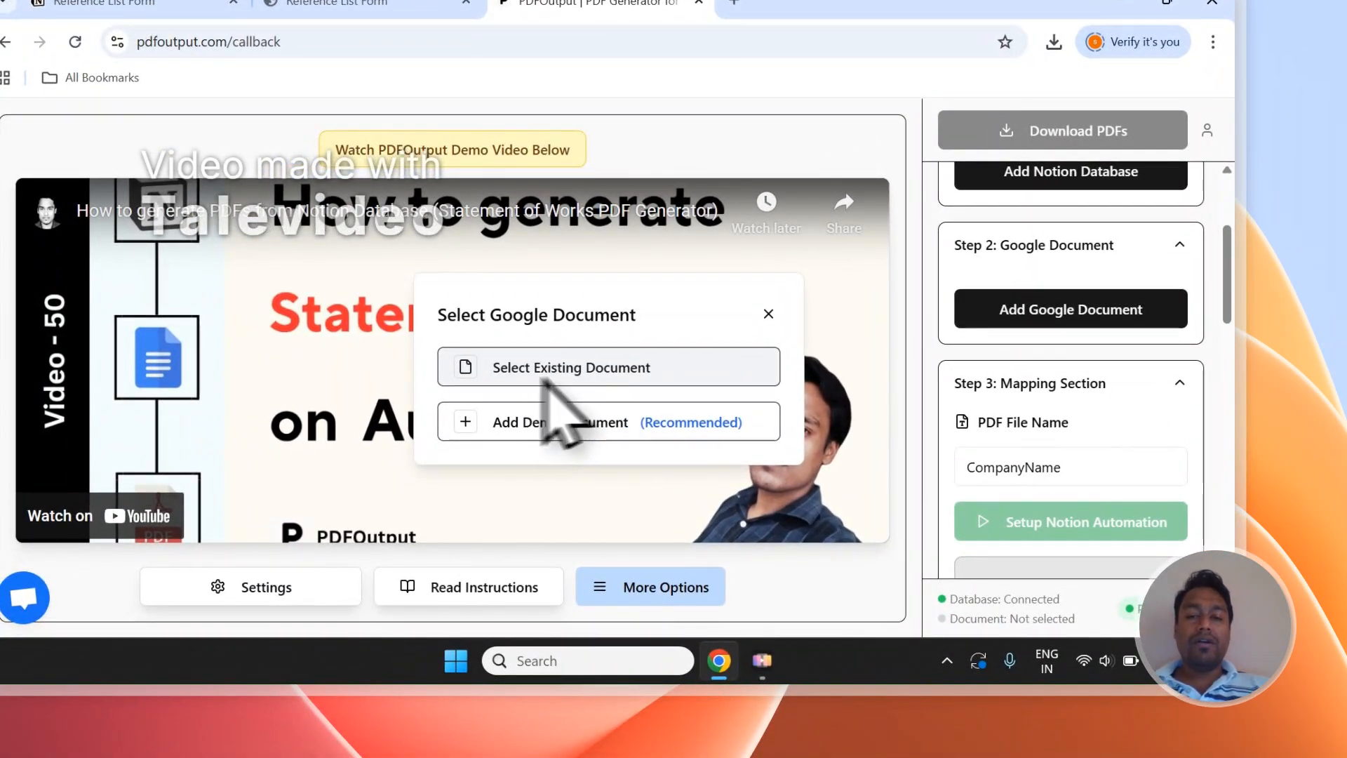
click(547, 372)
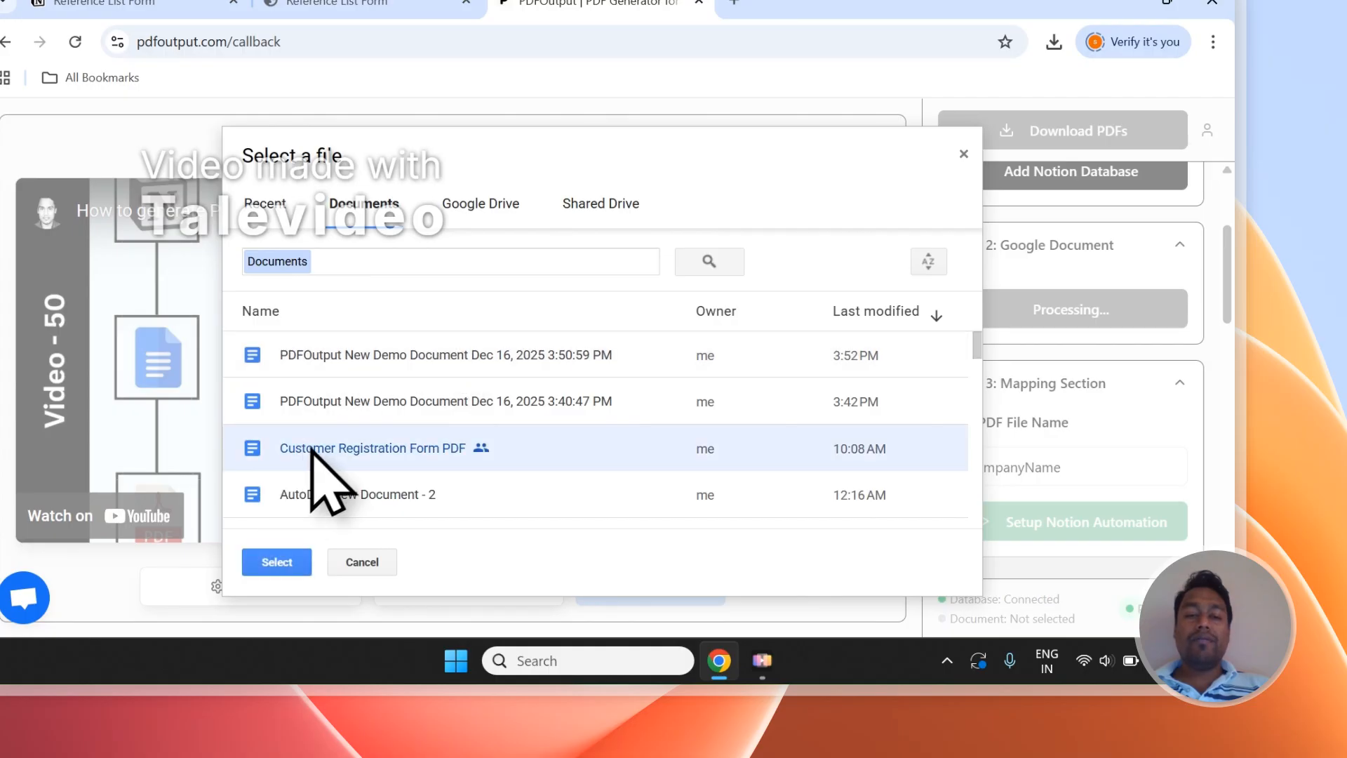
click(330, 496)
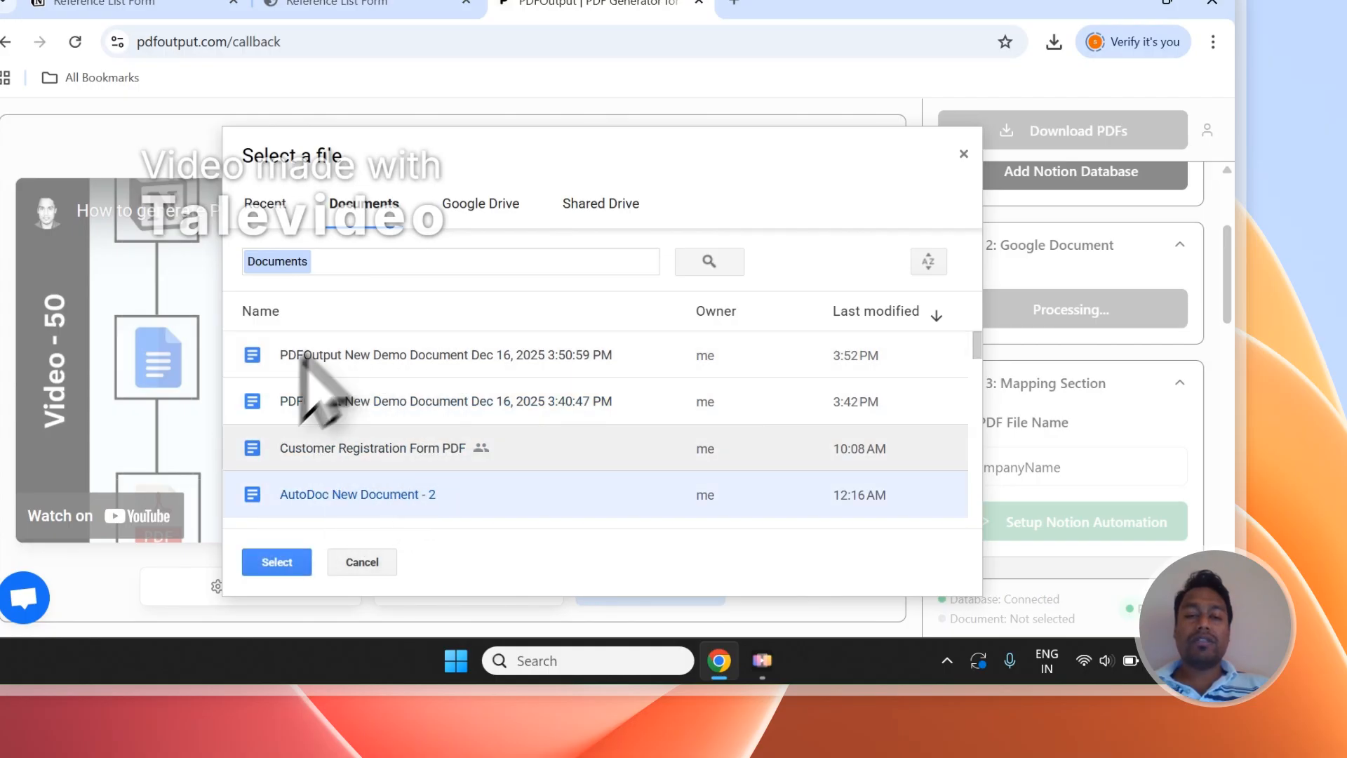
click(964, 153)
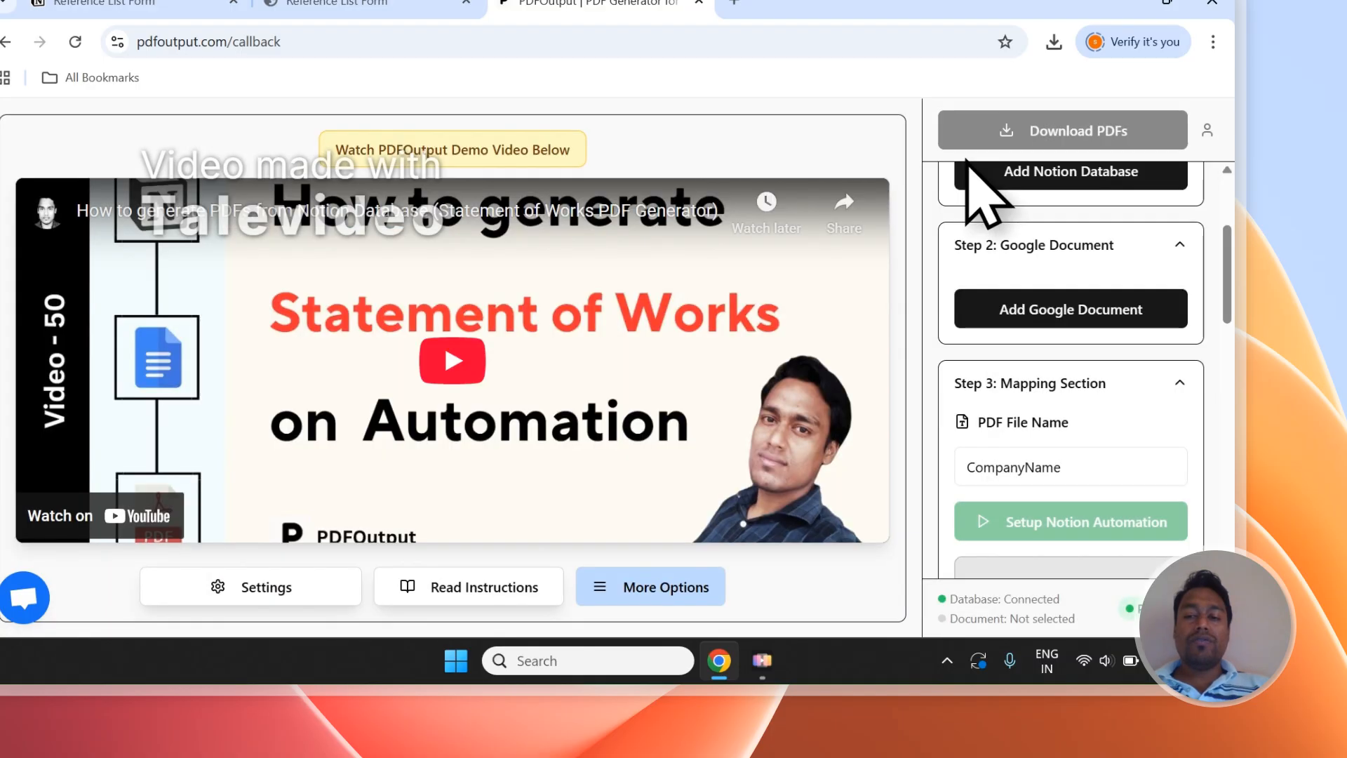
- Add a demo Google document as the template and delete the introductory text above its placeholders
click(1038, 312)
click(587, 425)
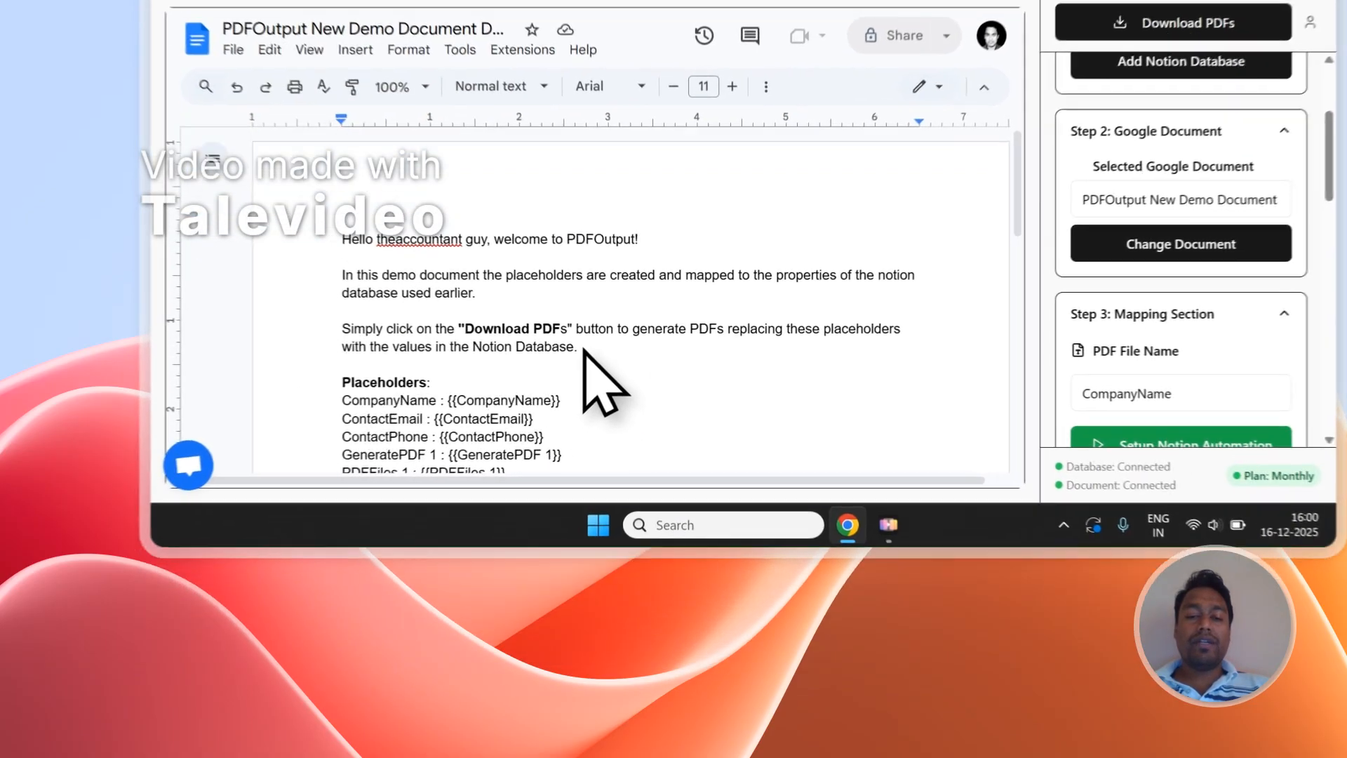
drag(528, 497, 313, 409)
key(Delete)
key(Delete)
key(Delete)
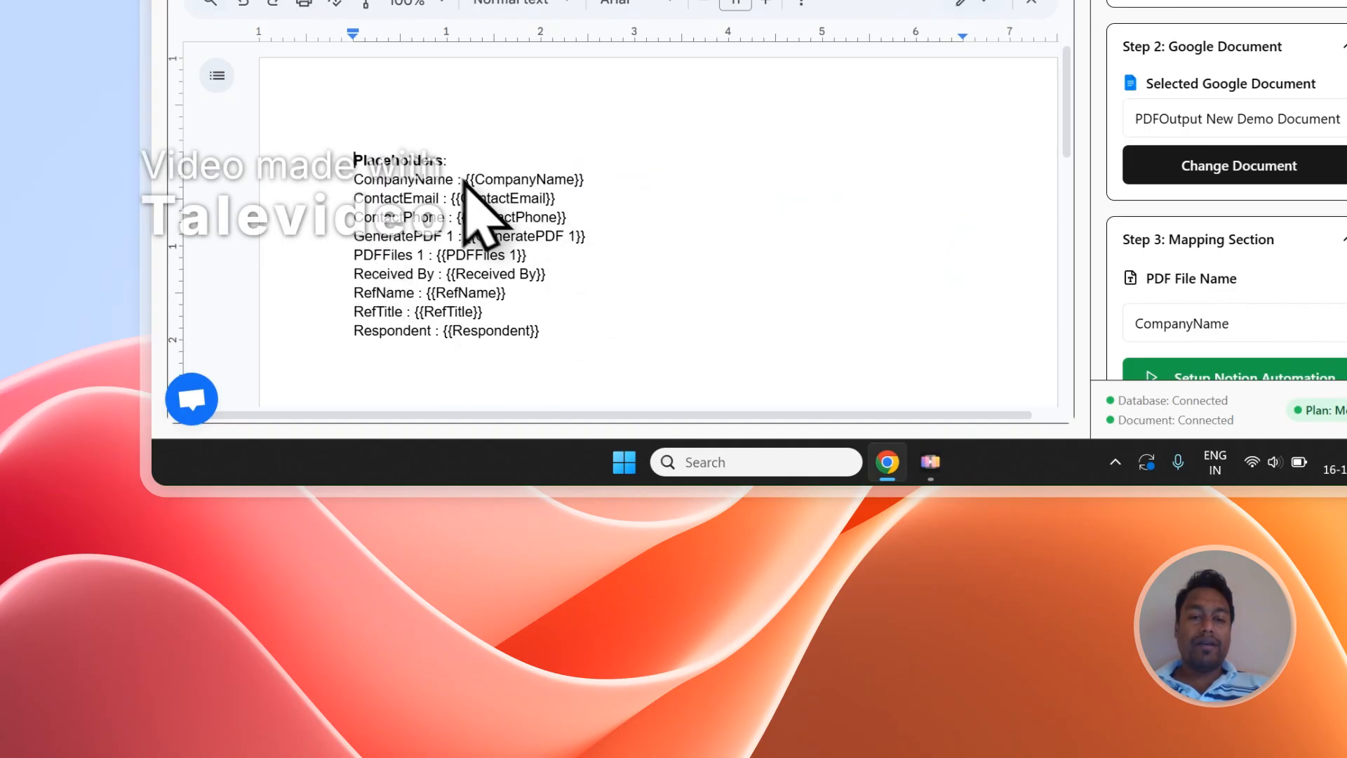
- Delete the GeneratePDF 1 and PDFFiles 1 placeholder lines from the demo document
double_click(489, 199)
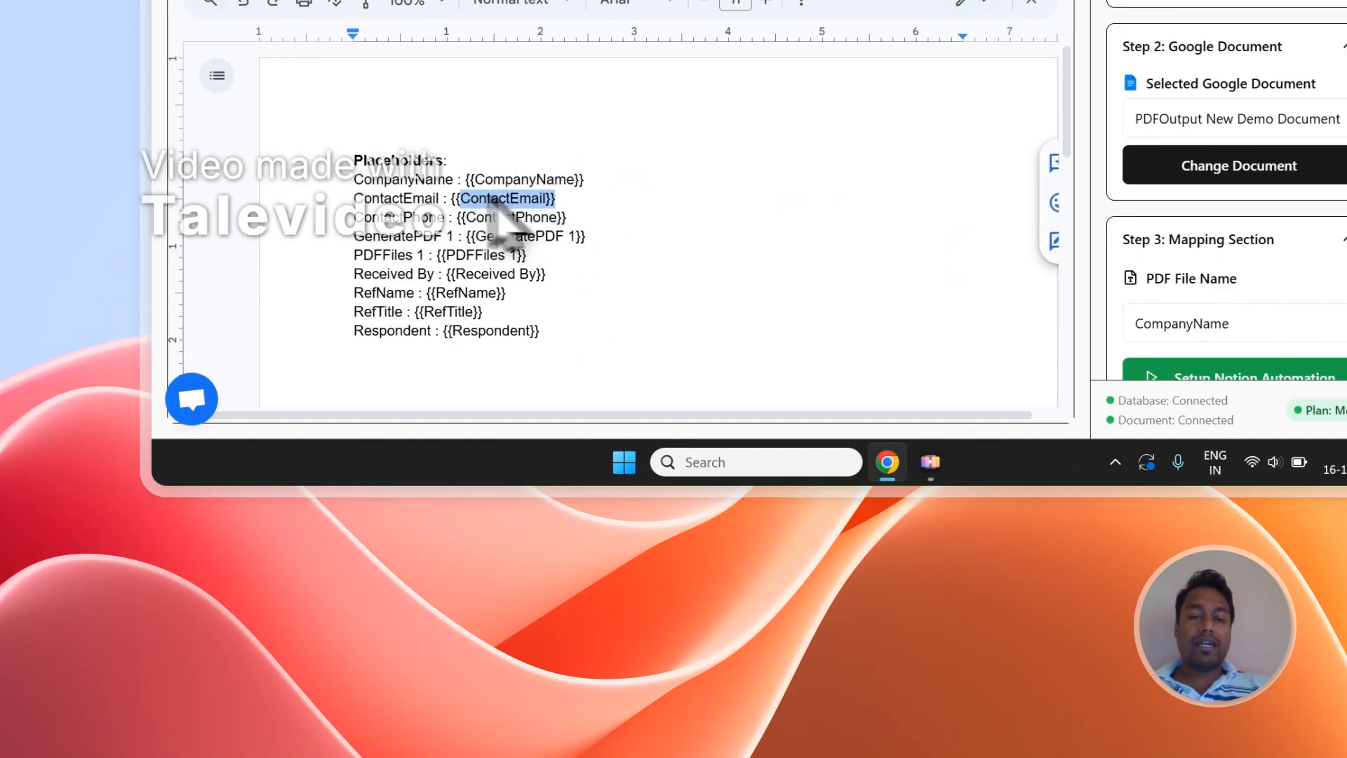
drag(601, 236, 388, 244)
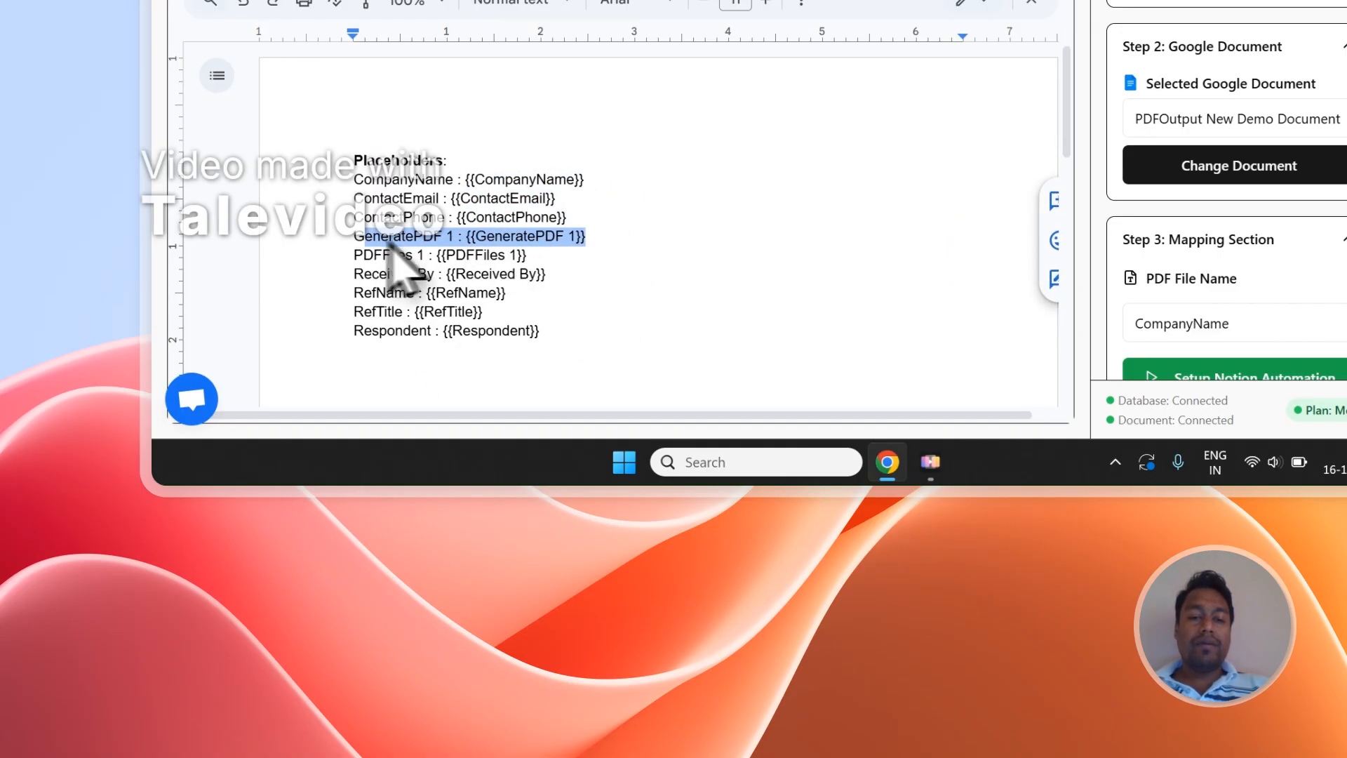
key(BackSpace)
drag(530, 240, 433, 243)
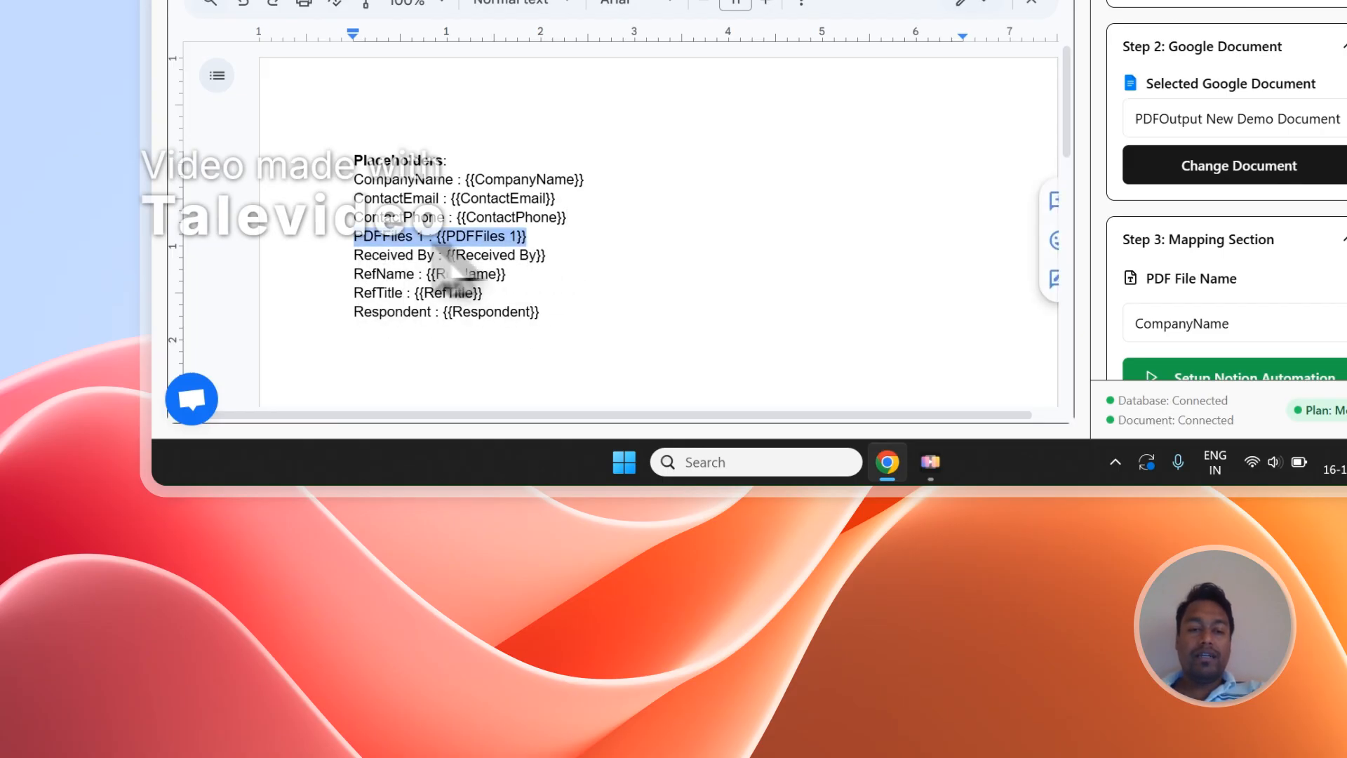
key(BackSpace)
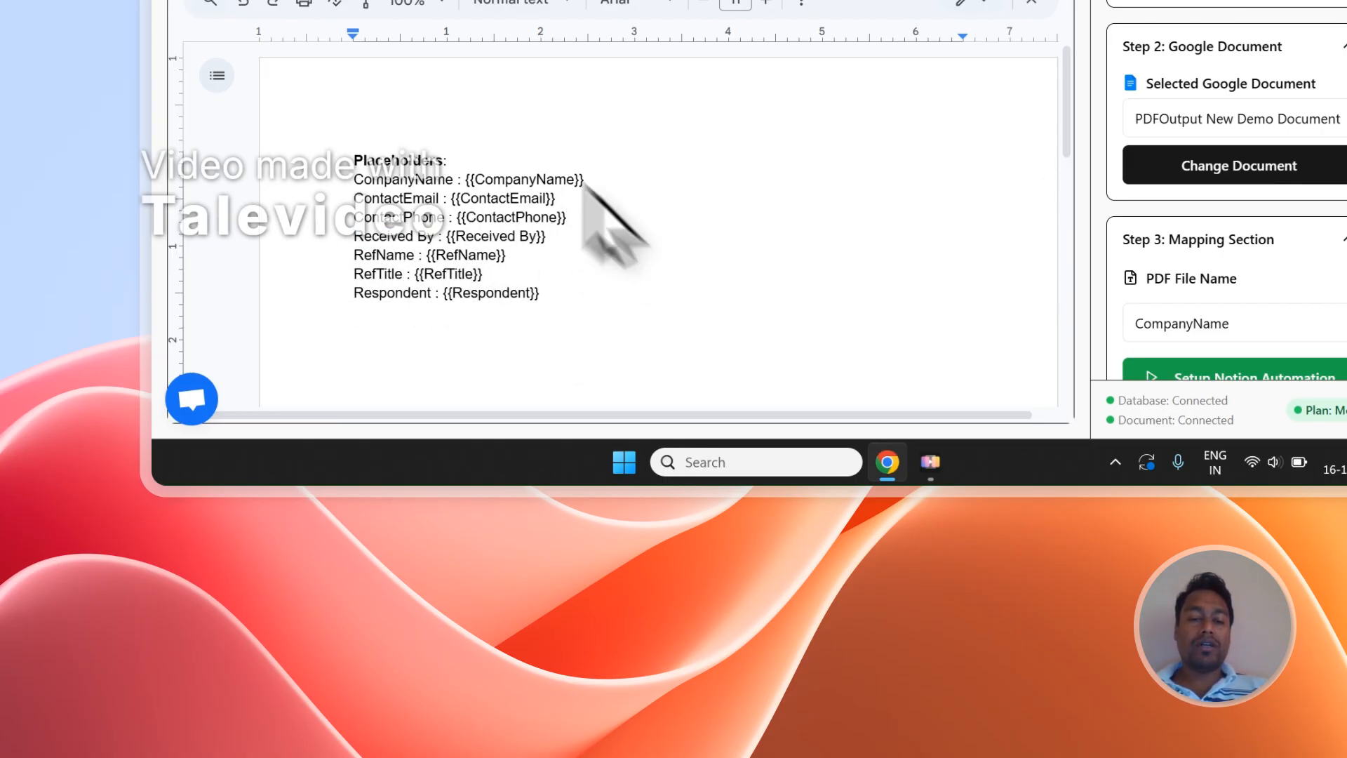
- Switch to the Reference List Form page in Notion and look at the form responses and automation instructions
click(511, 54)
scroll(487, 519, down, 2)
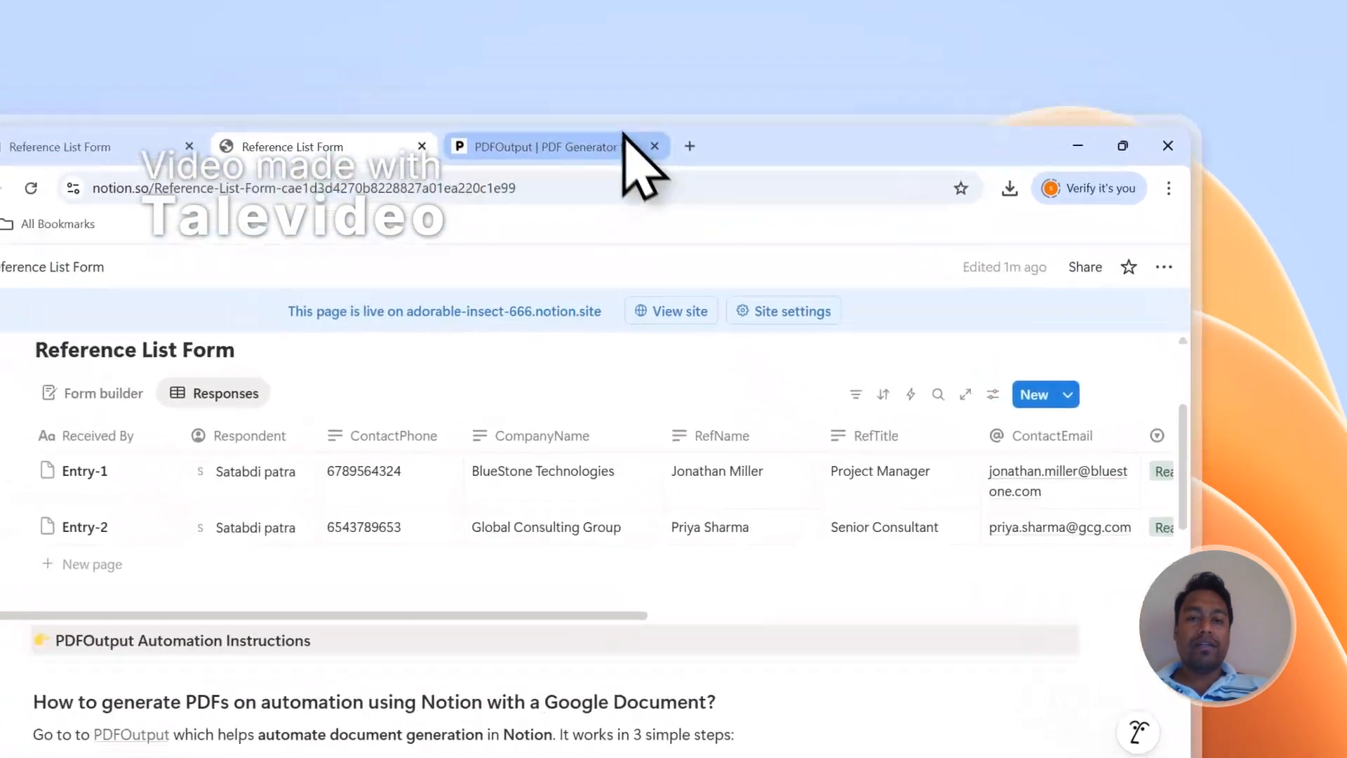
- Compare the placeholders in the demo document with the matching property columns in the Notion form responses
click(754, 172)
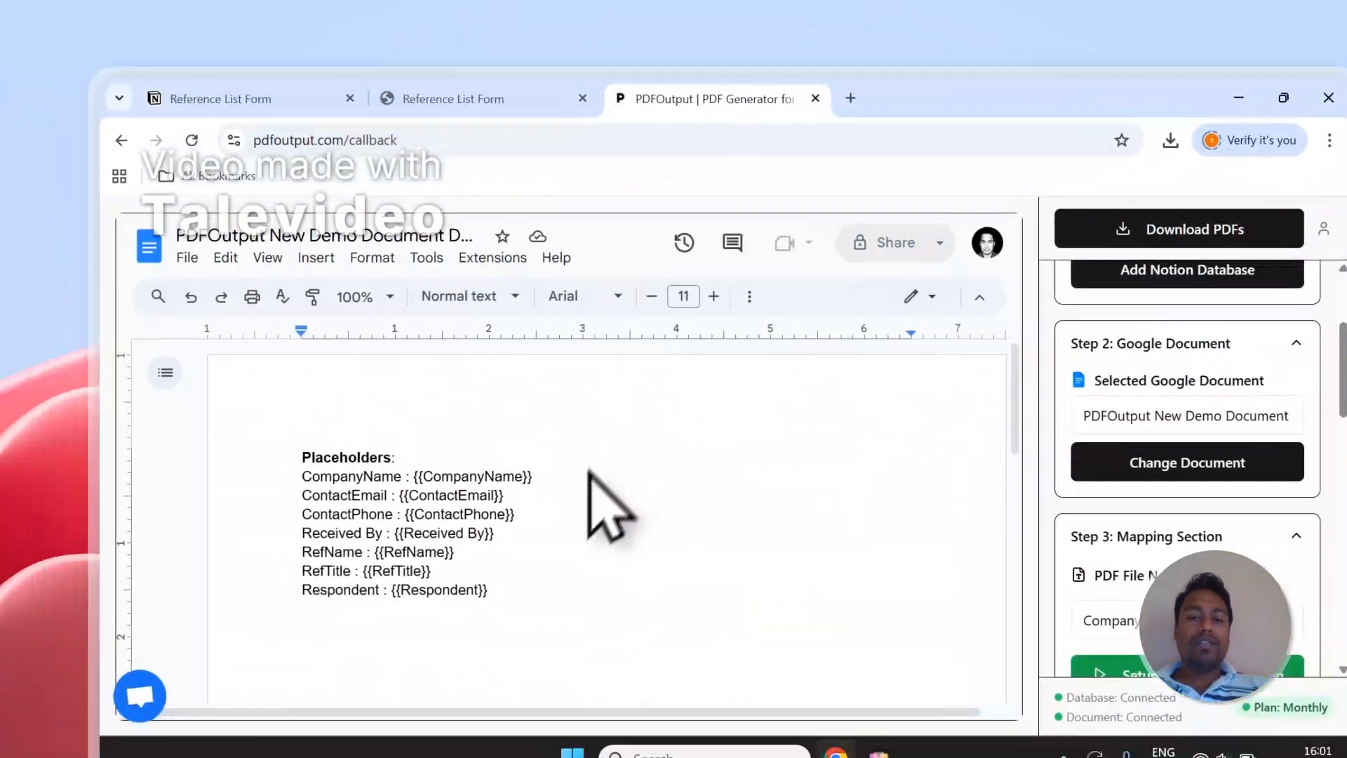
click(572, 508)
drag(542, 481, 509, 484)
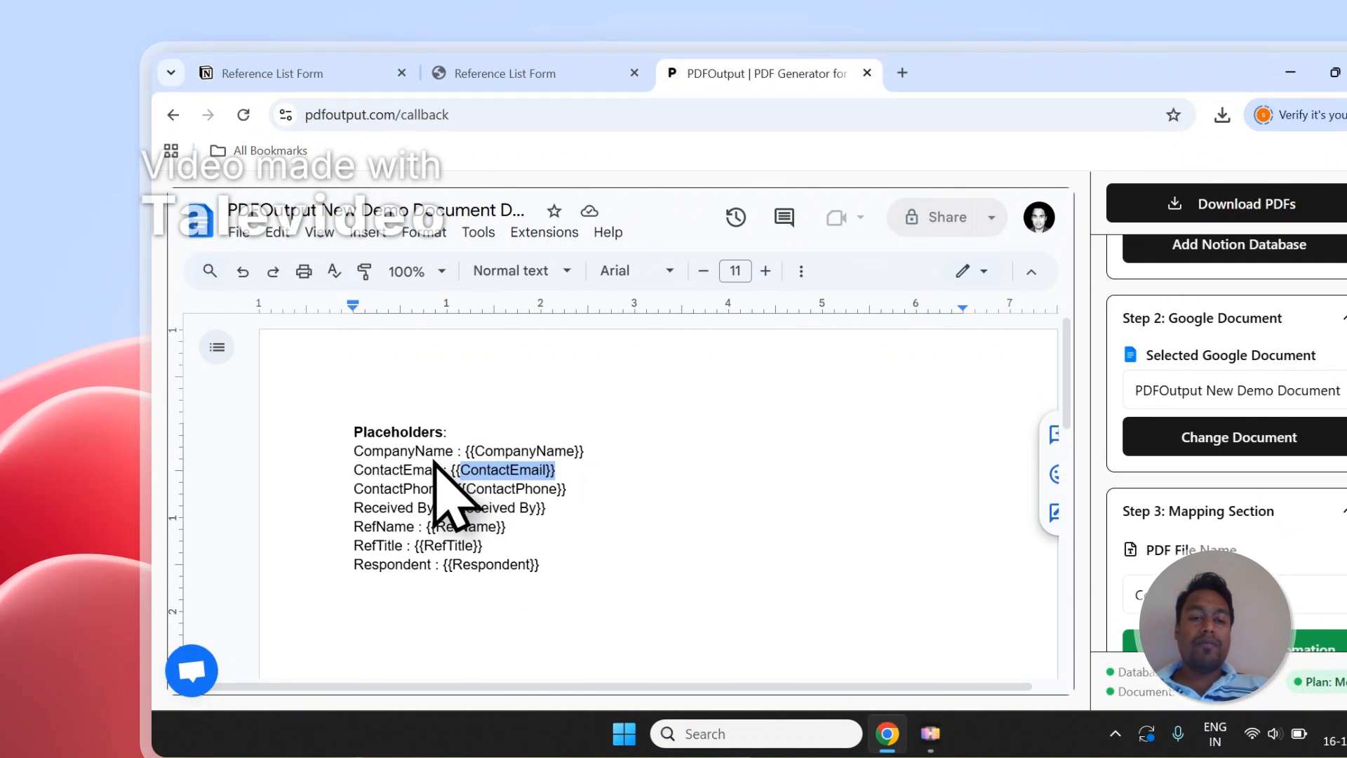
click(582, 73)
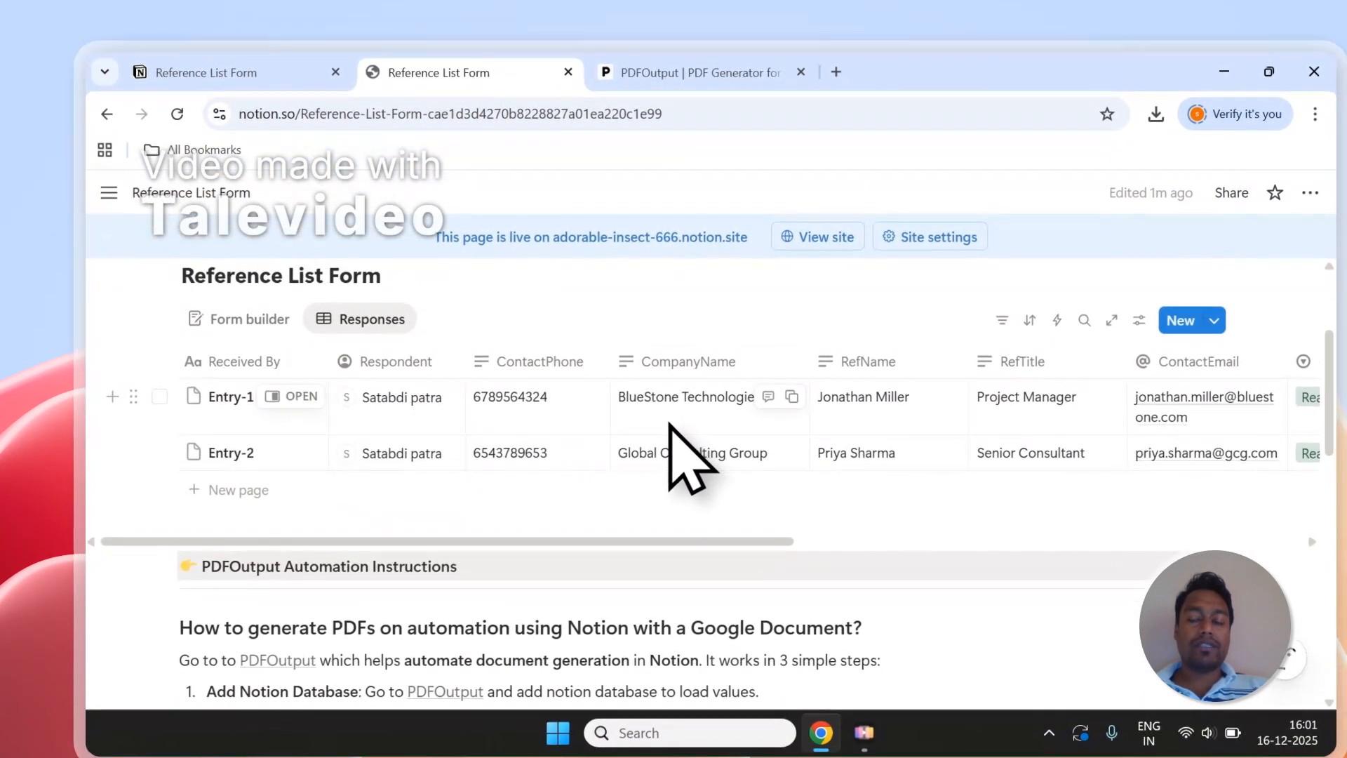
click(722, 122)
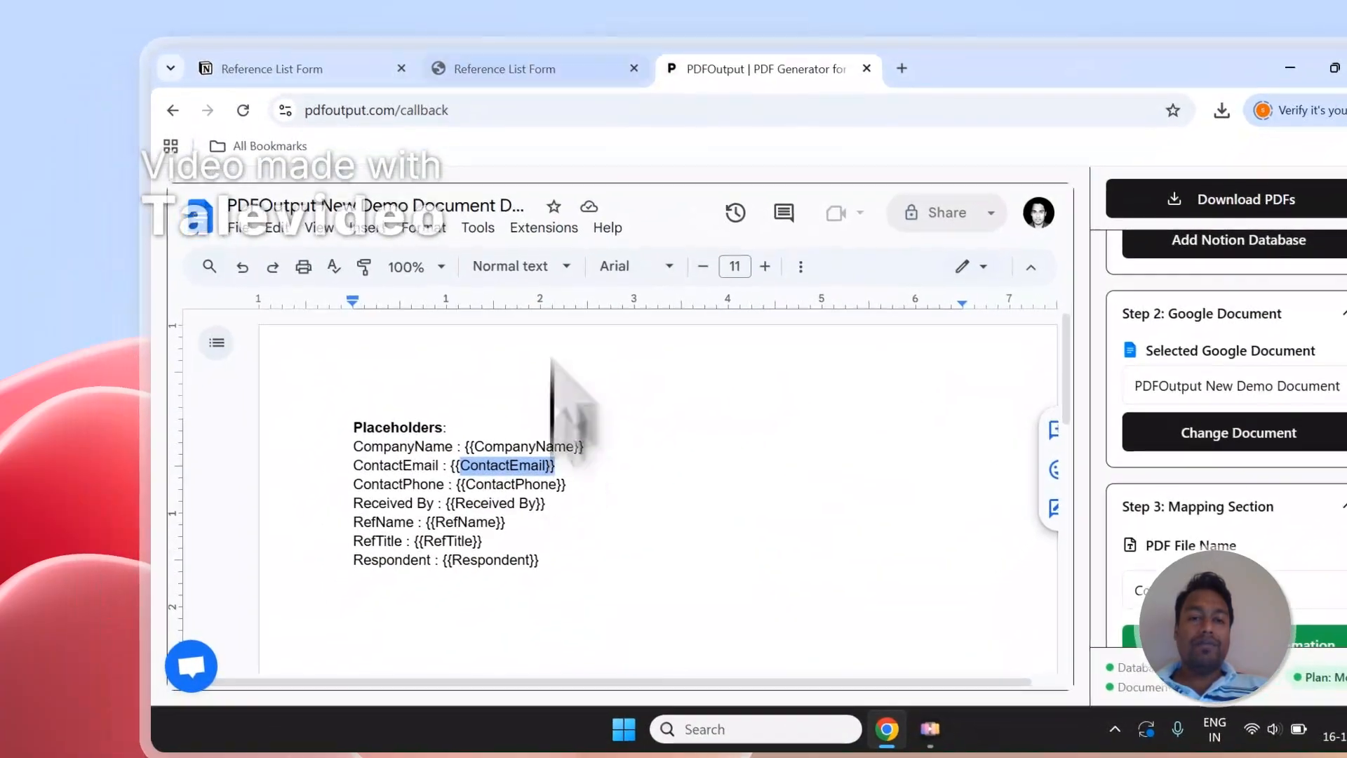
click(460, 108)
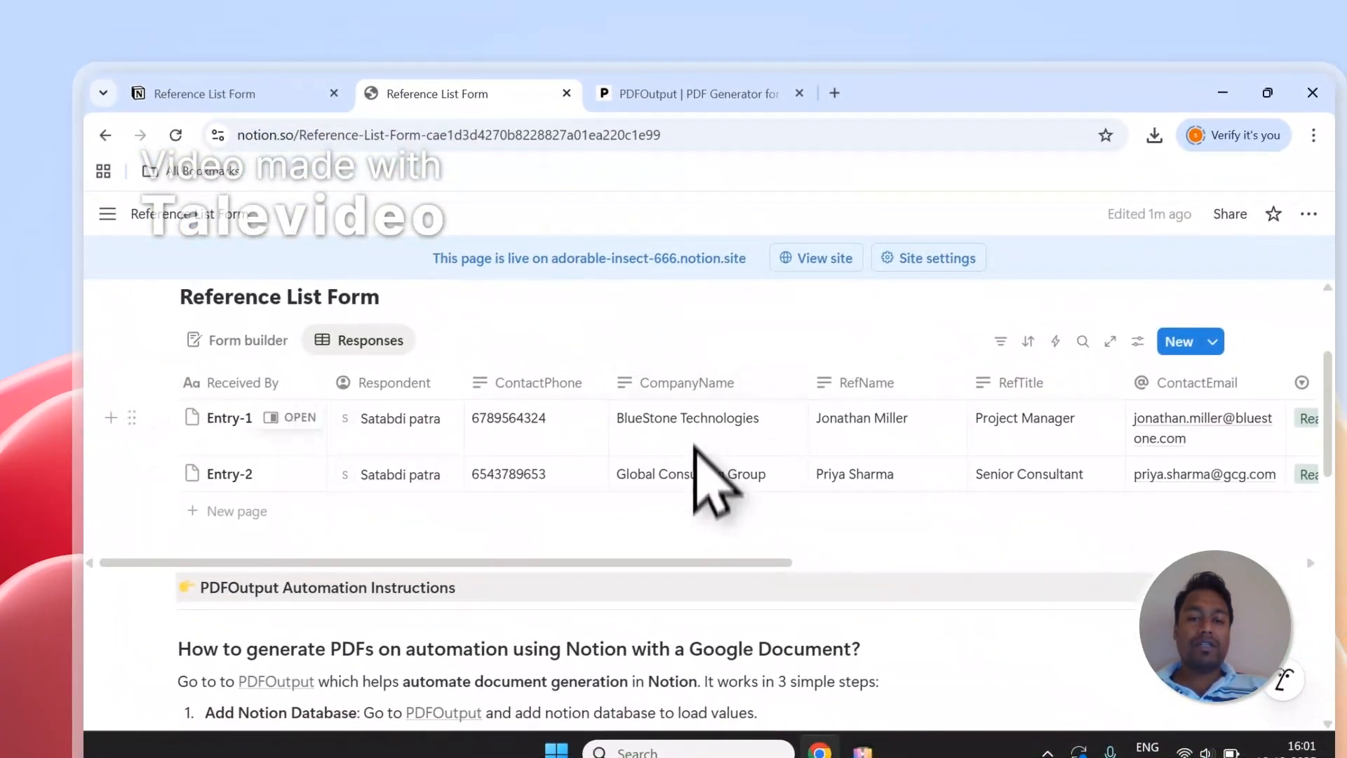
click(702, 104)
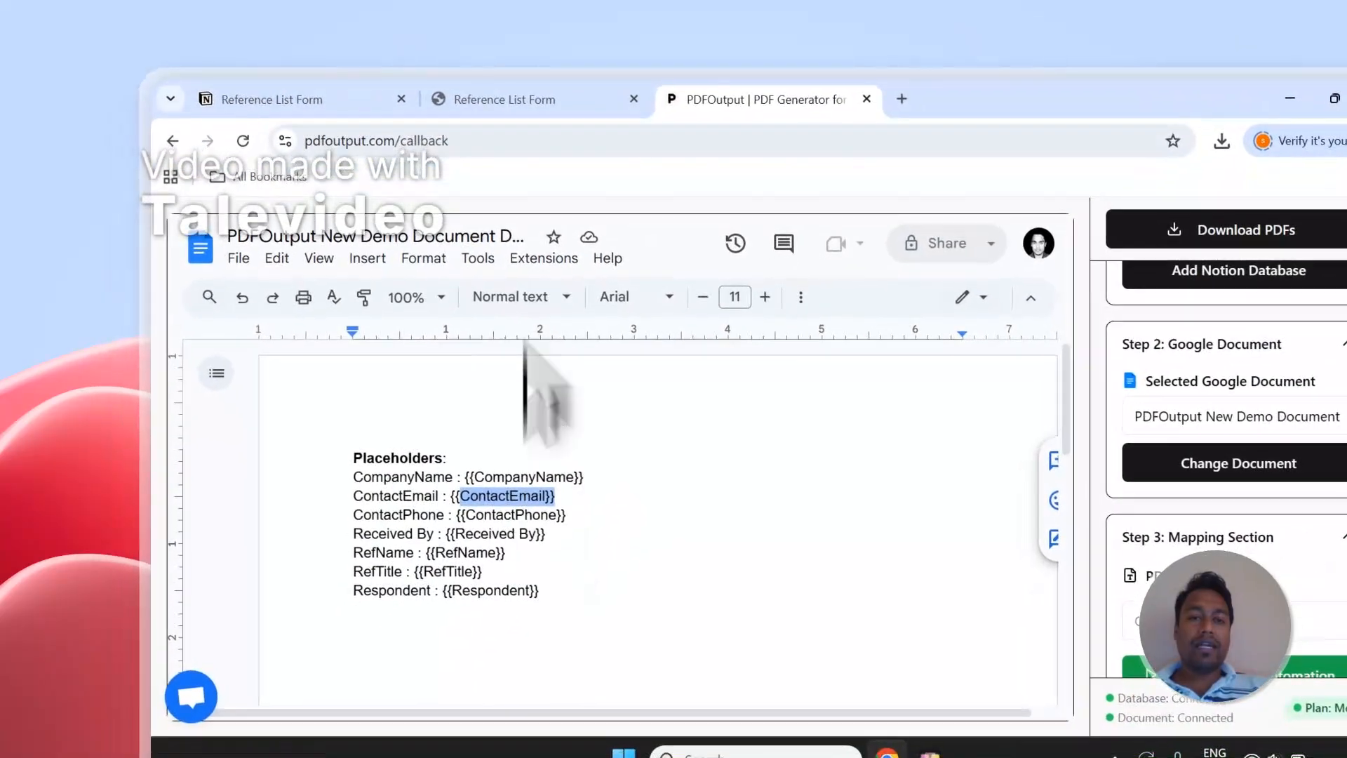
click(491, 194)
click(495, 153)
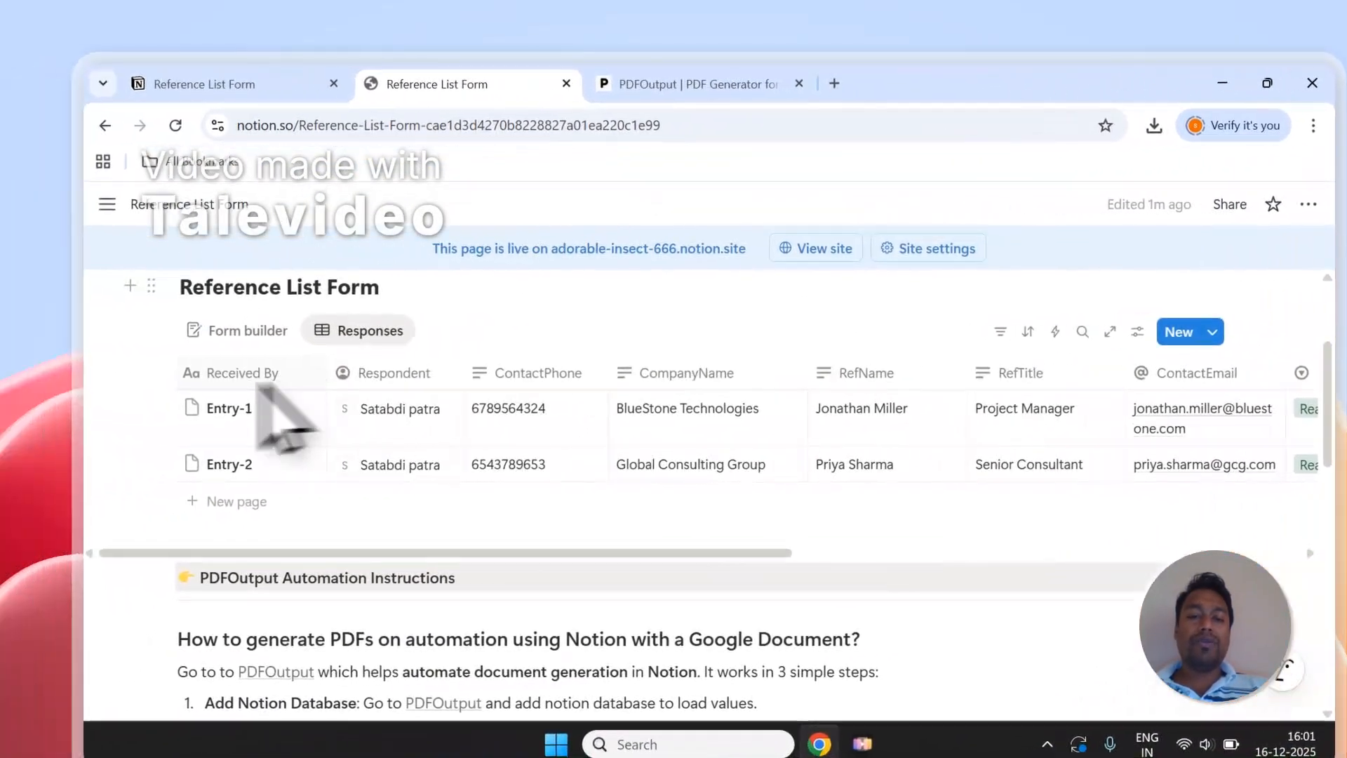
click(701, 83)
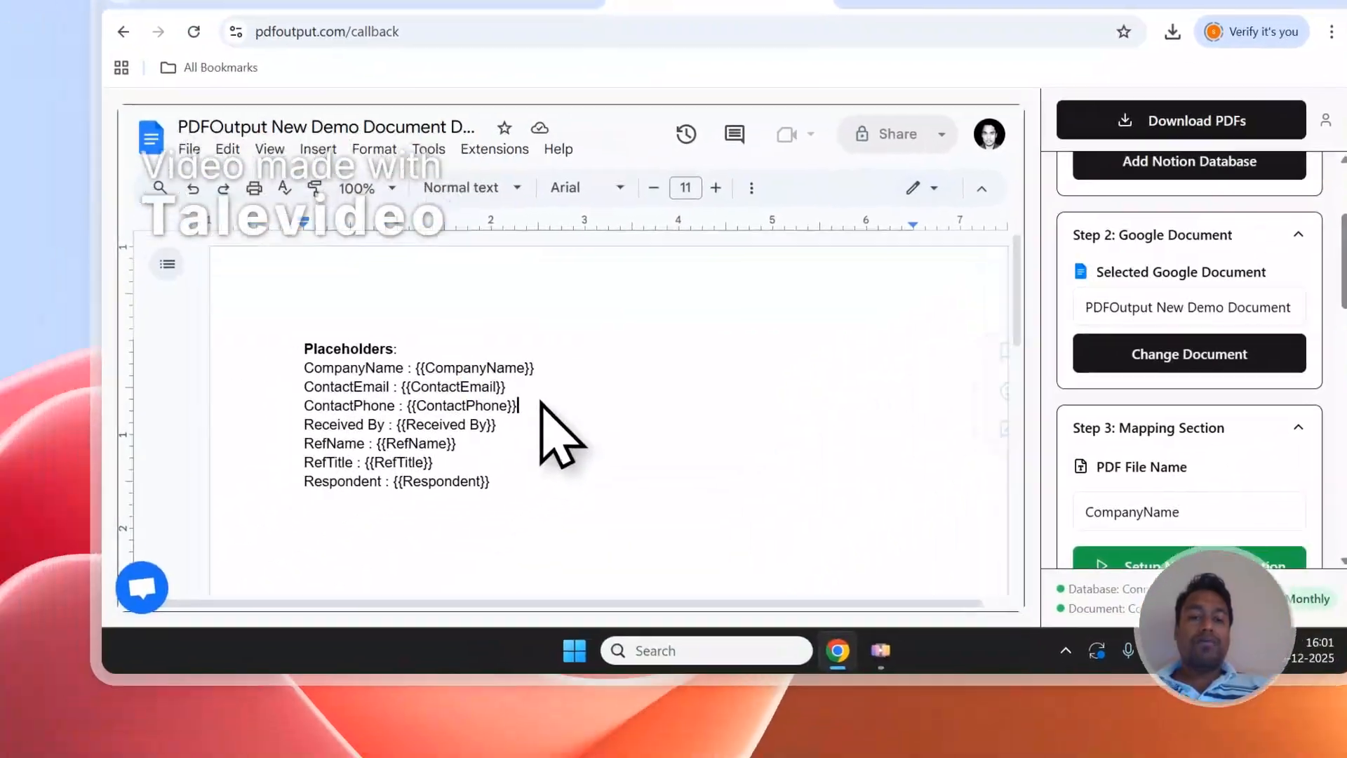
- Add the line "Phone - {{ContactPhone}}" below the placeholder list in the demo document, using the tag copied from the mapping section
scroll(544, 414, down, 2)
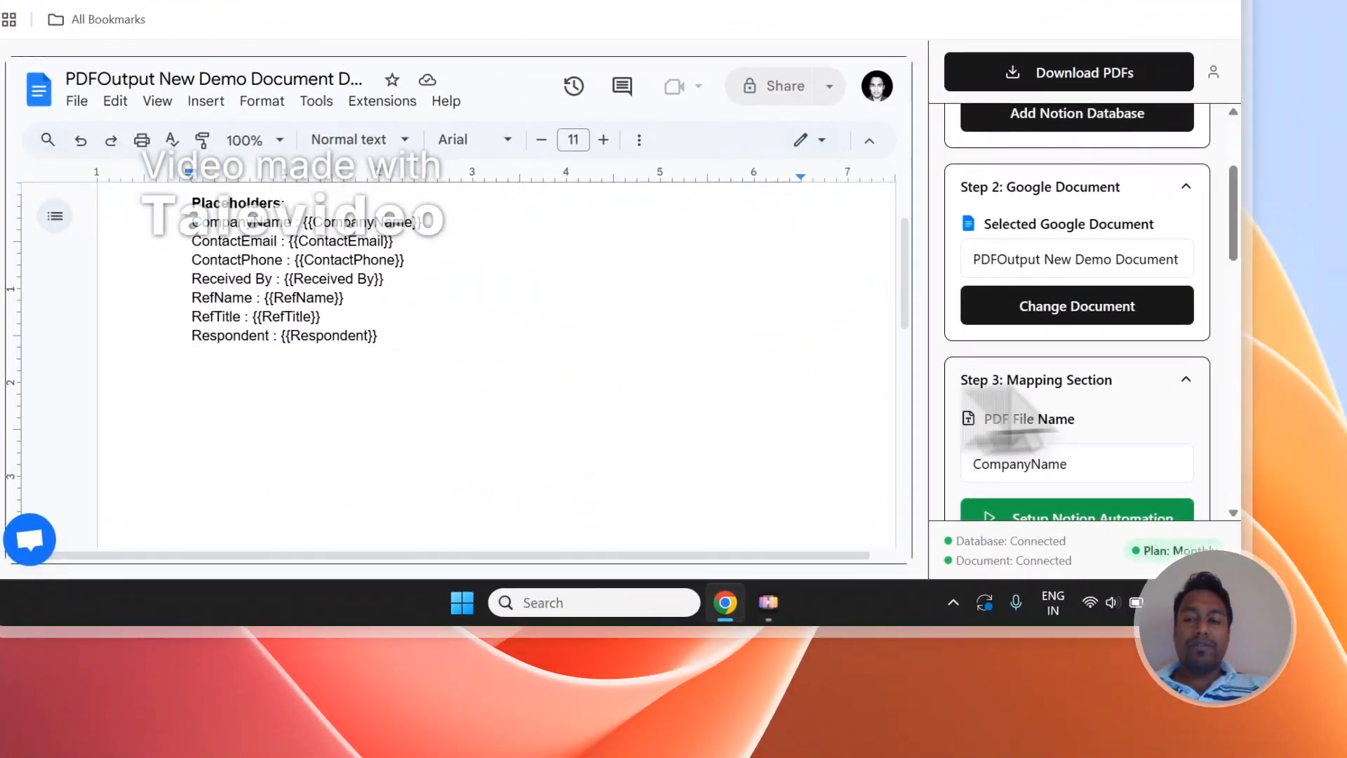
scroll(1256, 386, down, 10)
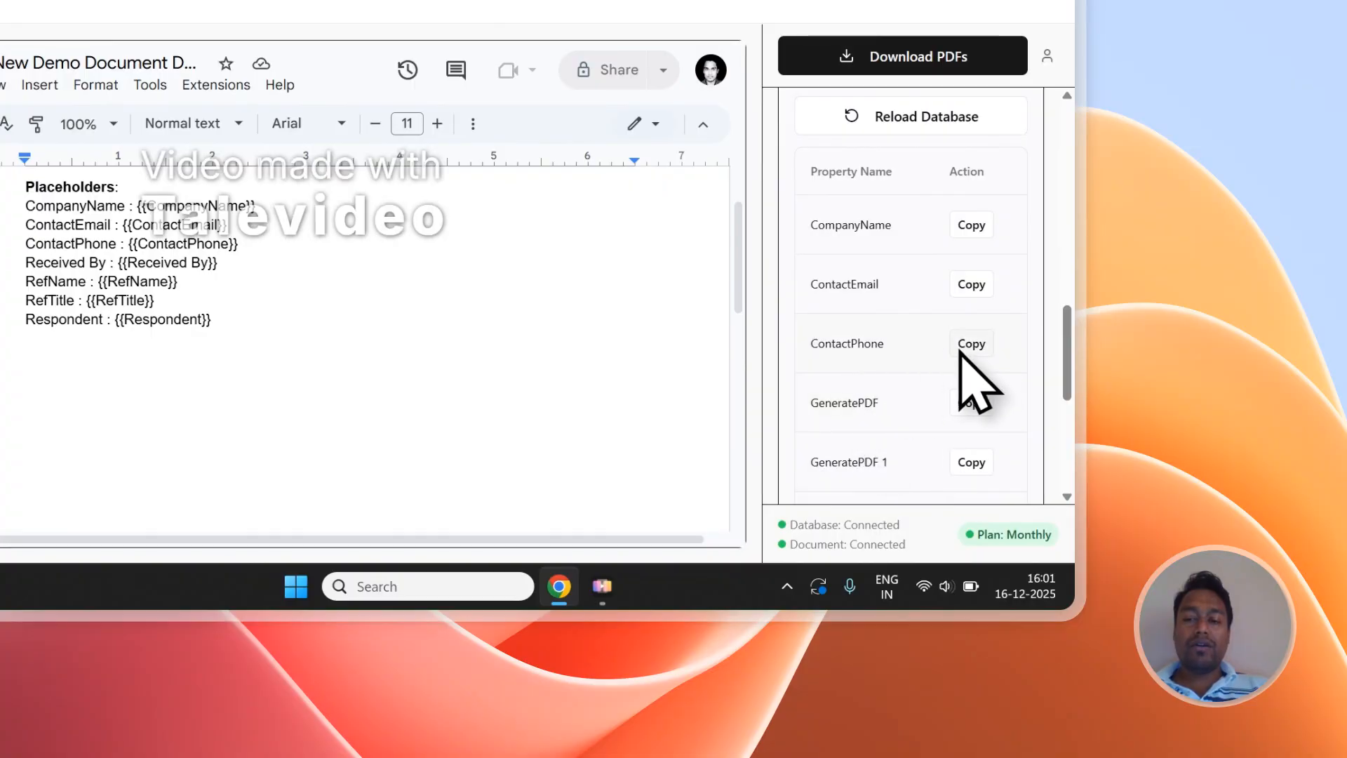
click(153, 361)
text(Phon)
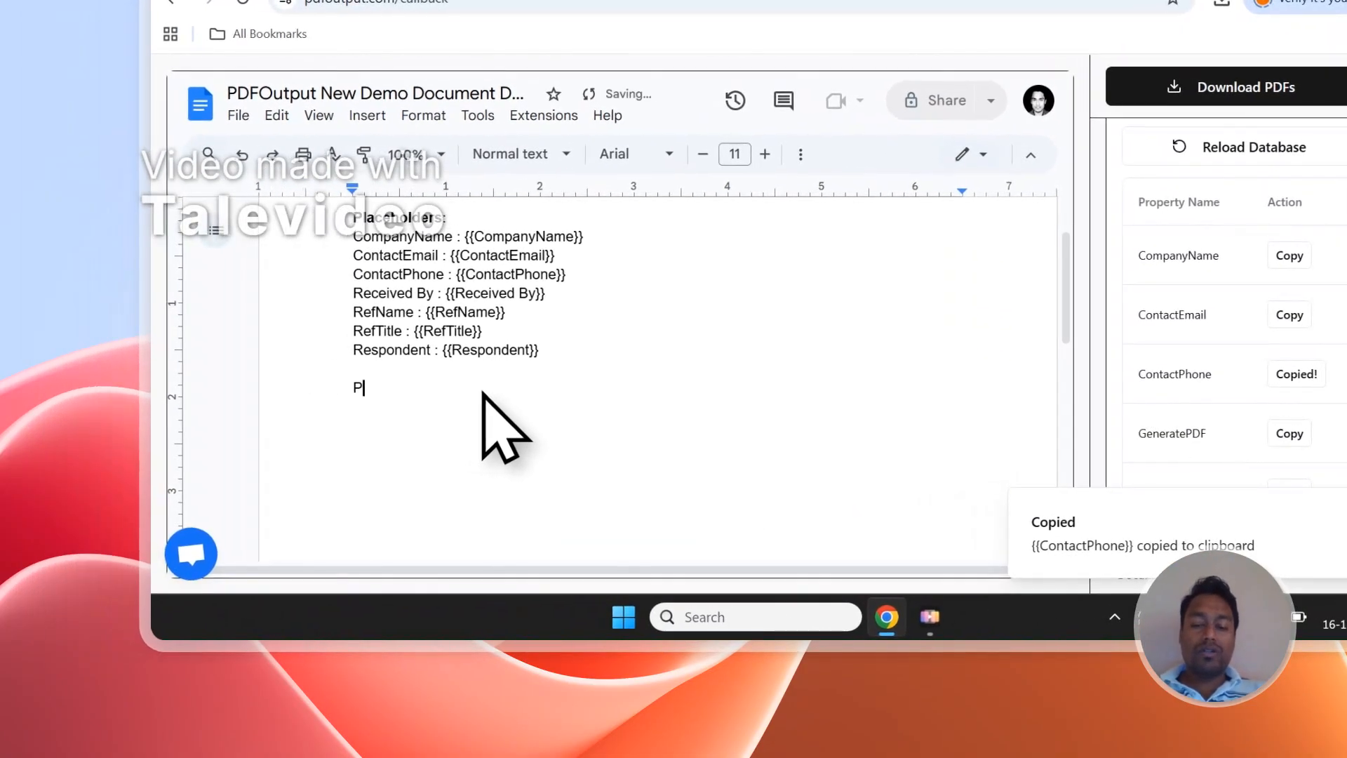
text(e - {{ContactPhone)
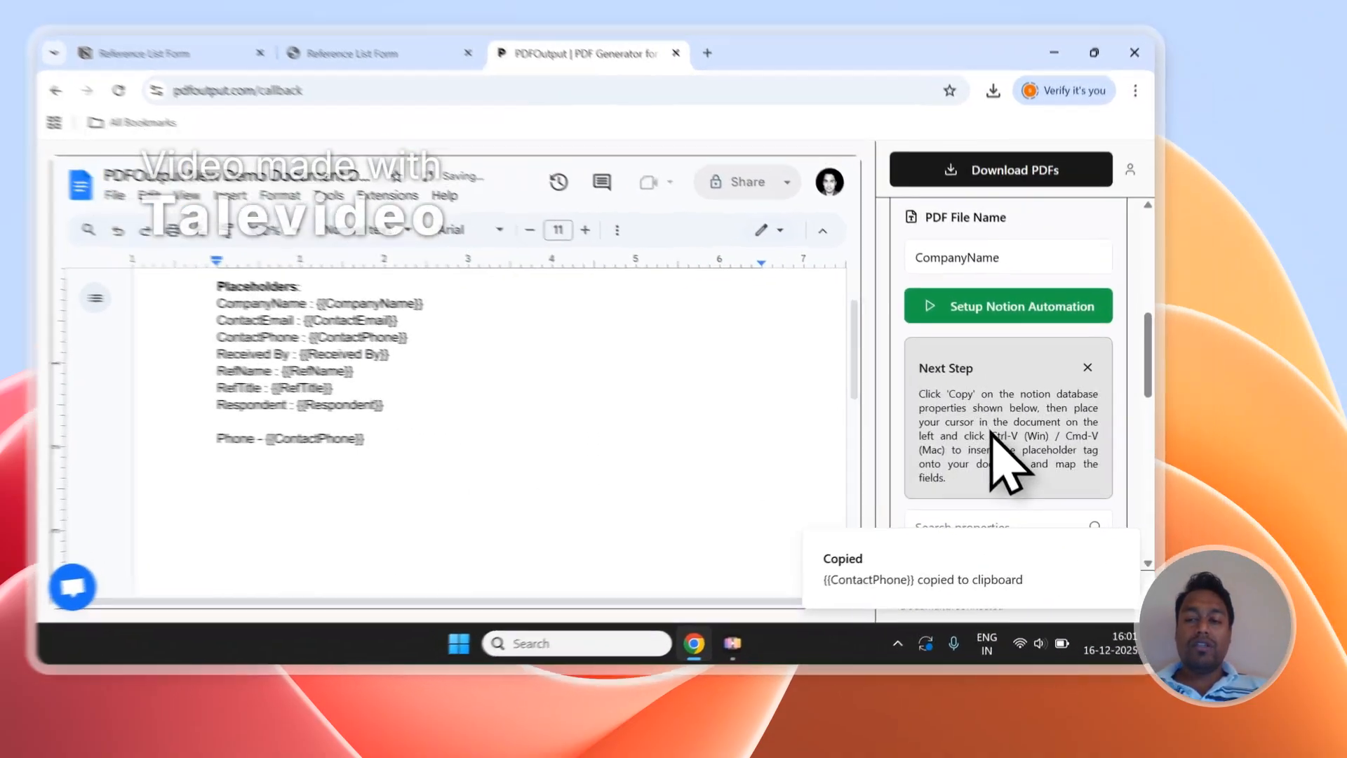
drag(1041, 460, 1005, 473)
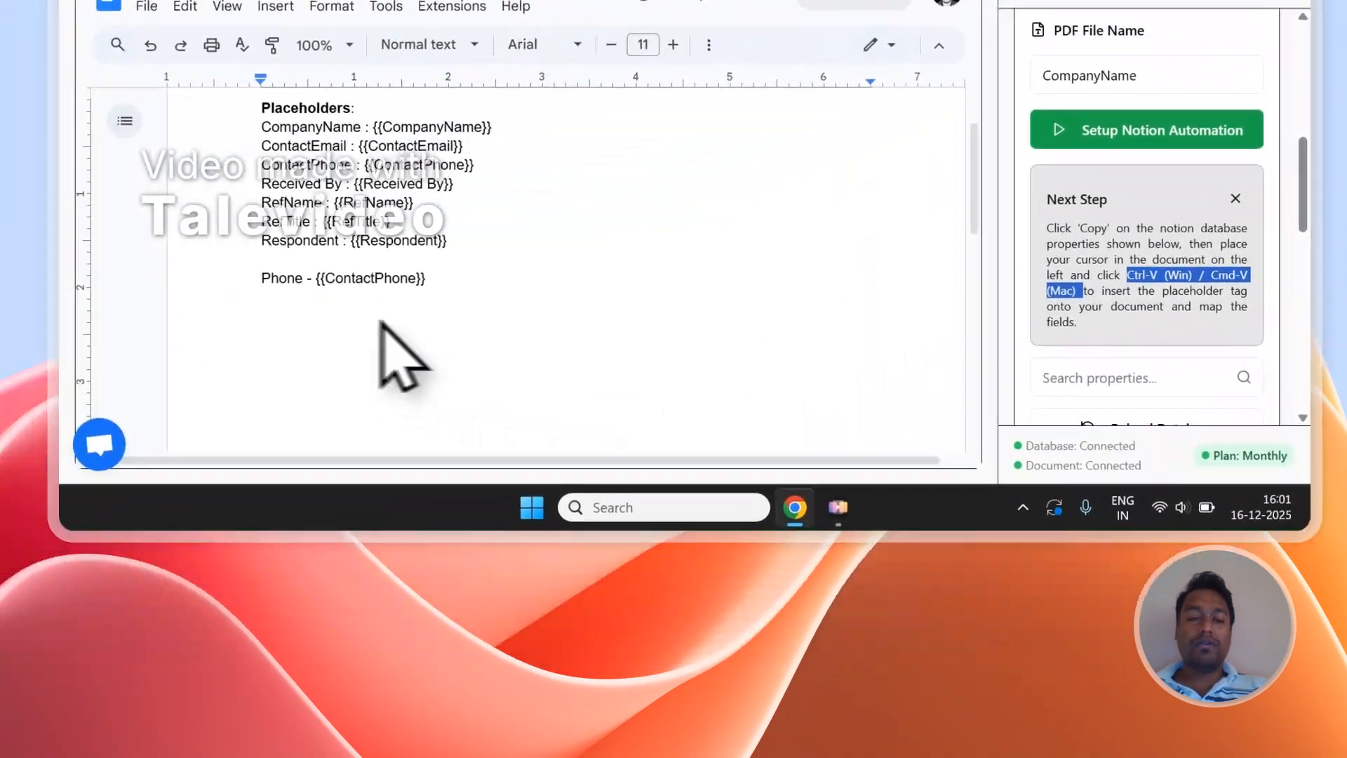
drag(428, 279, 317, 278)
- Insert the {{ContactEmail}} placeholder from the mapping section on its own line below the Phone line
scroll(1195, 240, down, 5)
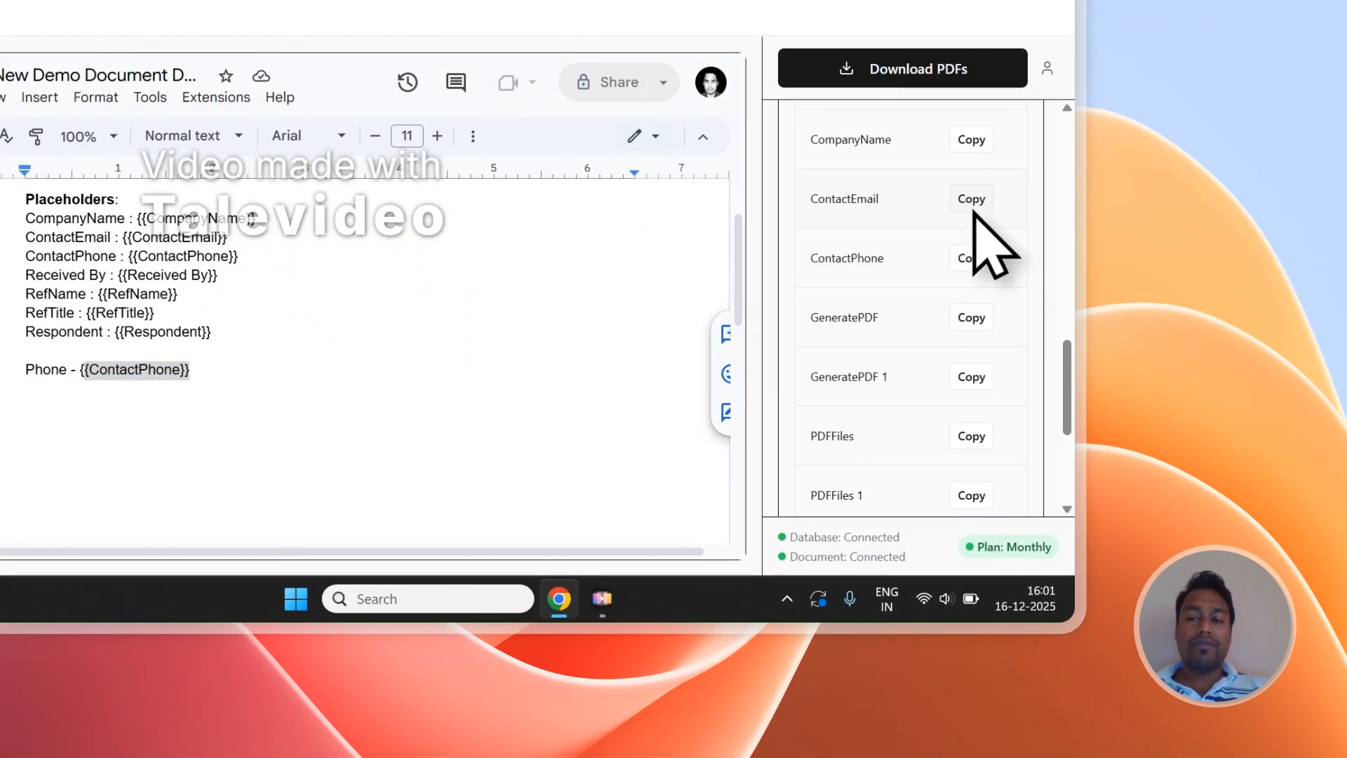
click(974, 204)
click(235, 407)
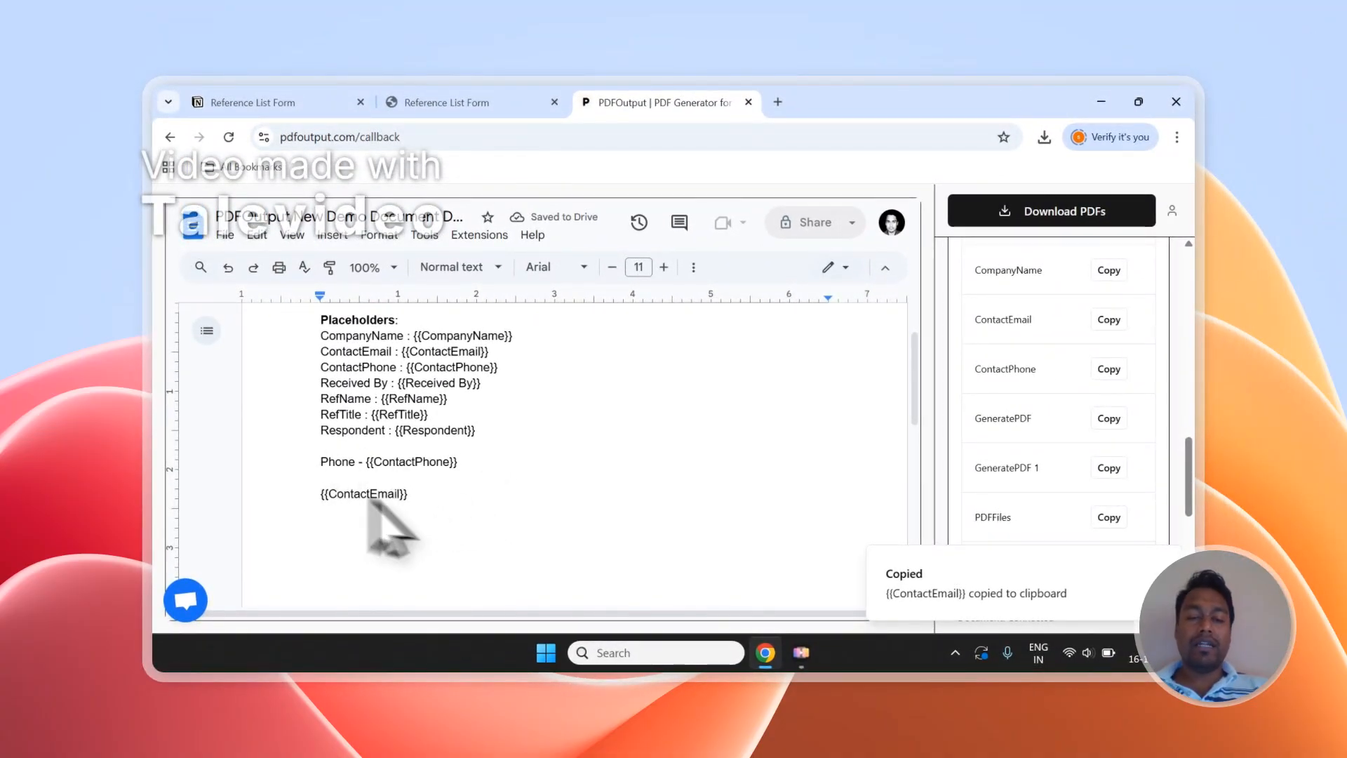
scroll(463, 472, up, 2)
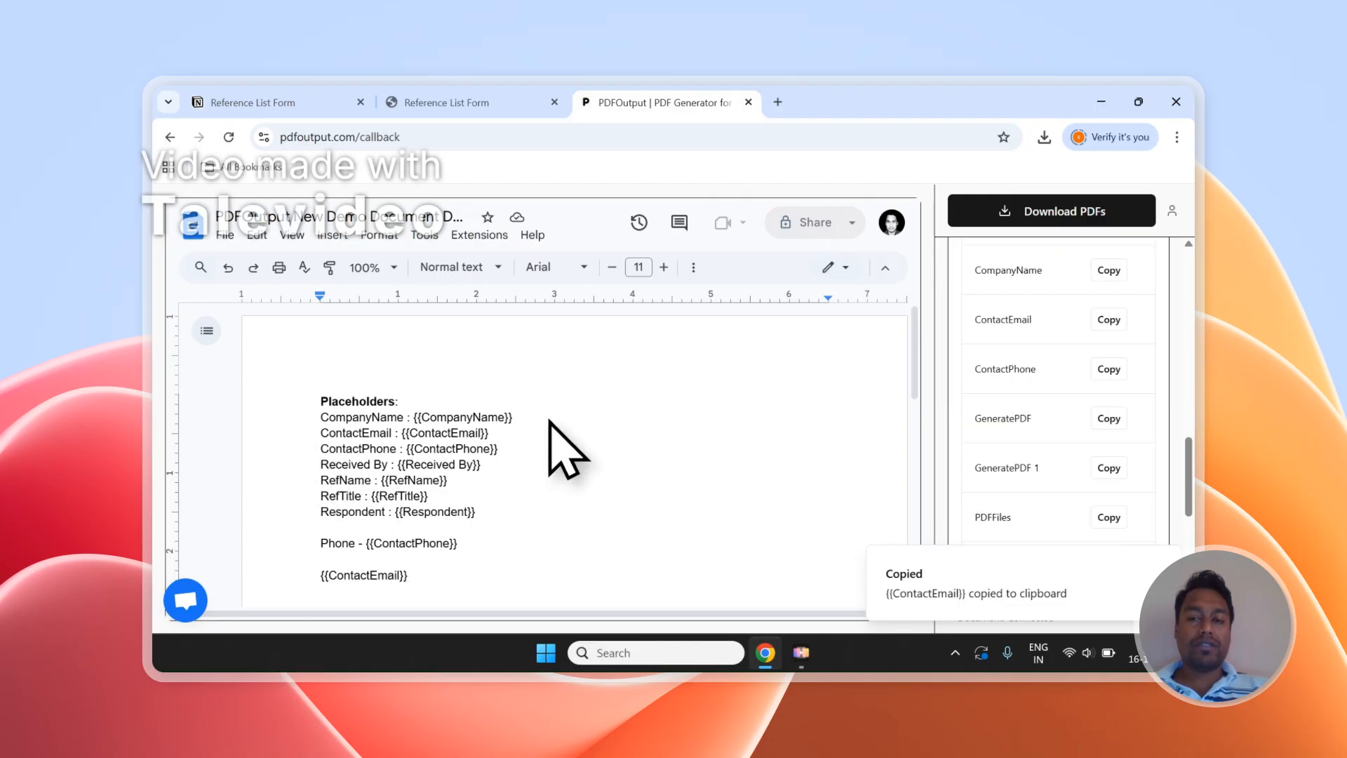
- Select CompanyName as the property for the PDF file names and generate the PDFs from the Notion responses
scroll(1193, 446, up, 10)
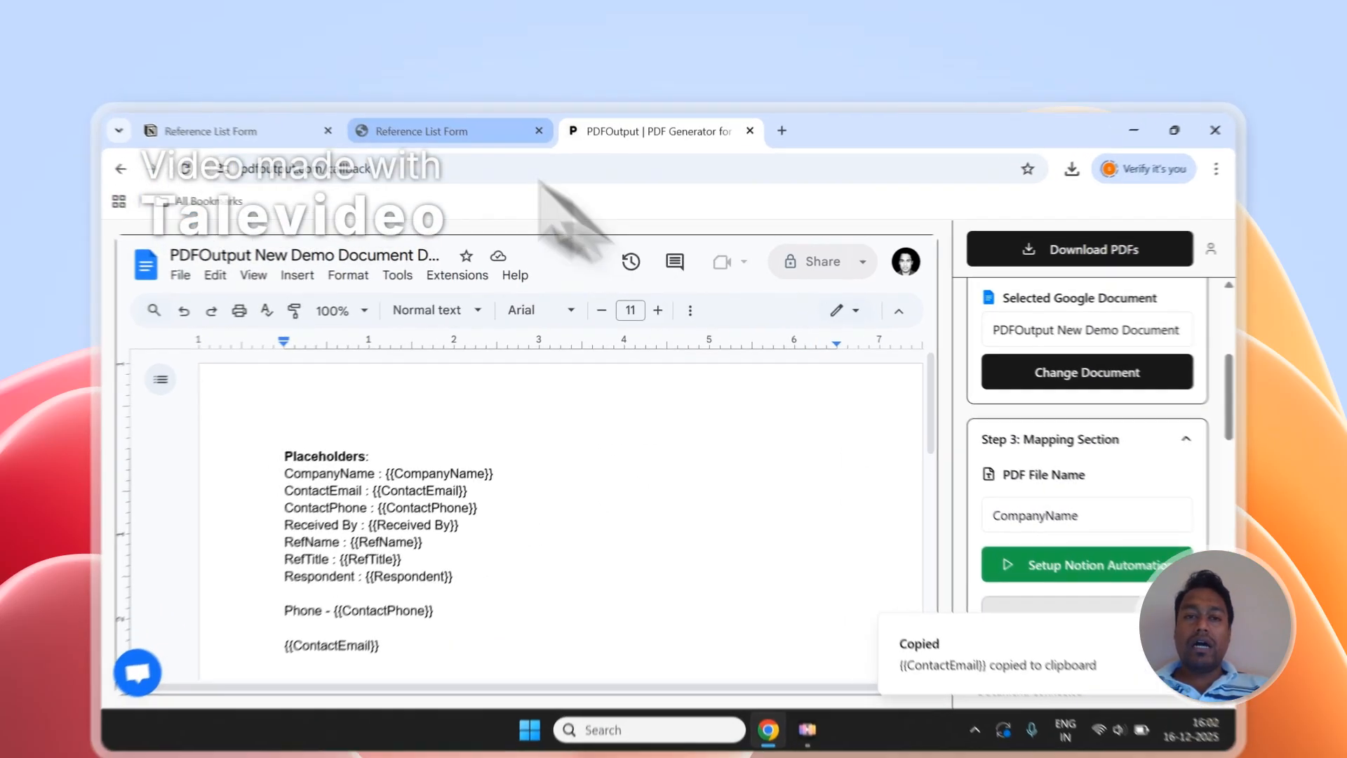
click(485, 102)
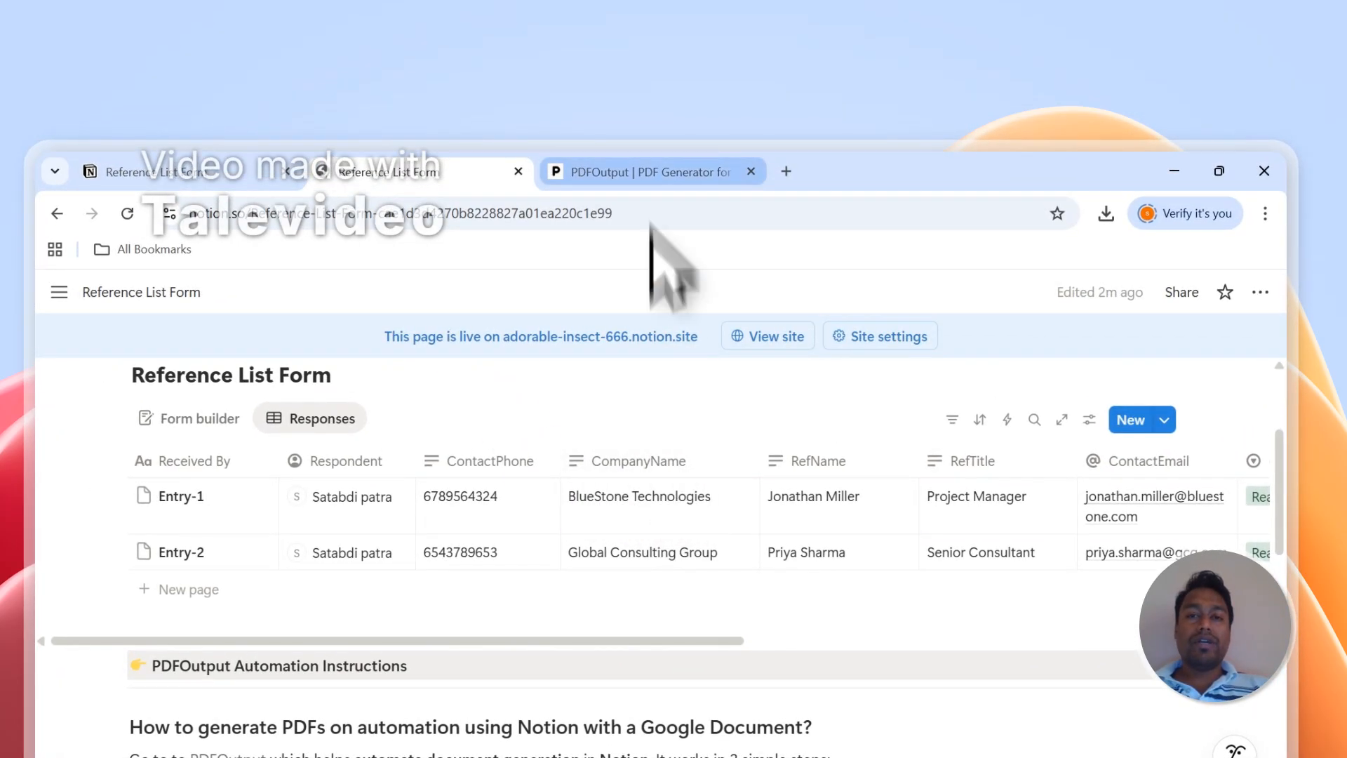
click(653, 172)
click(1084, 593)
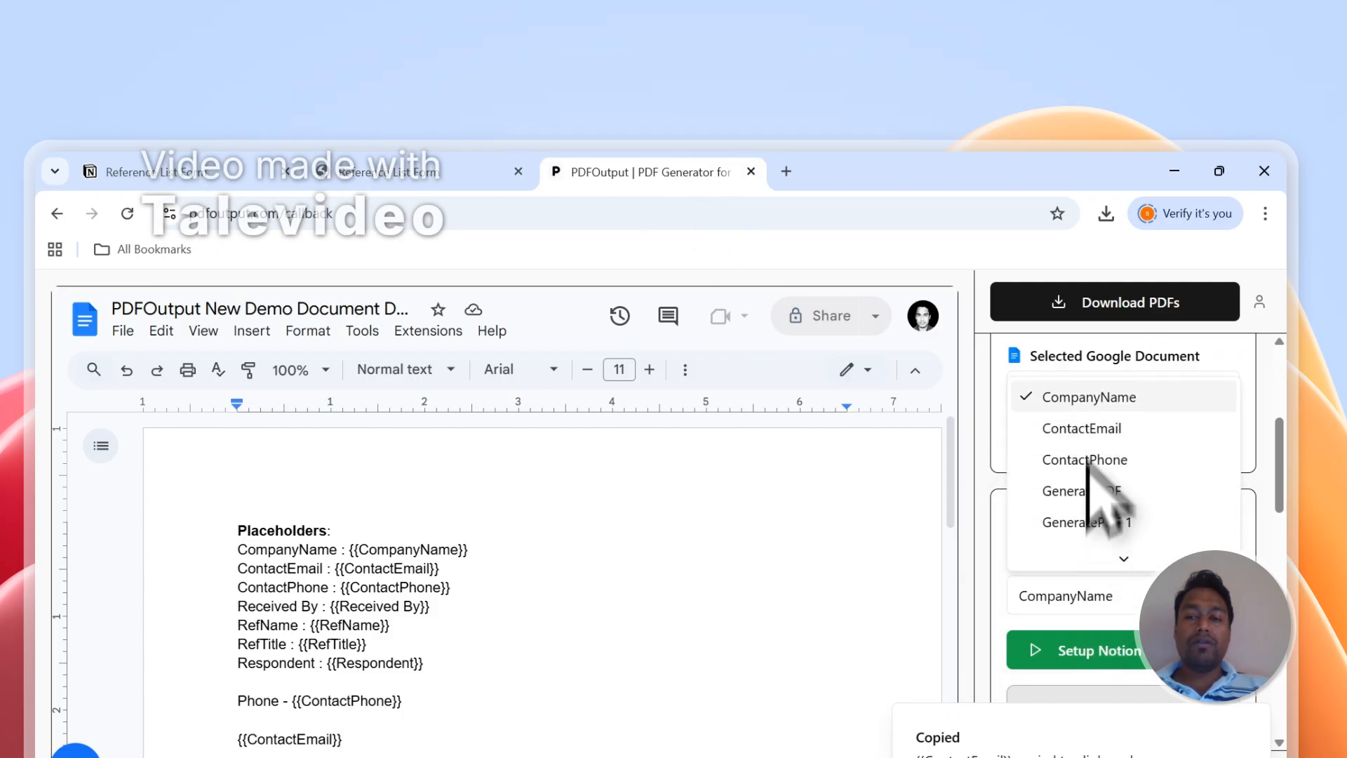
click(1087, 403)
click(491, 172)
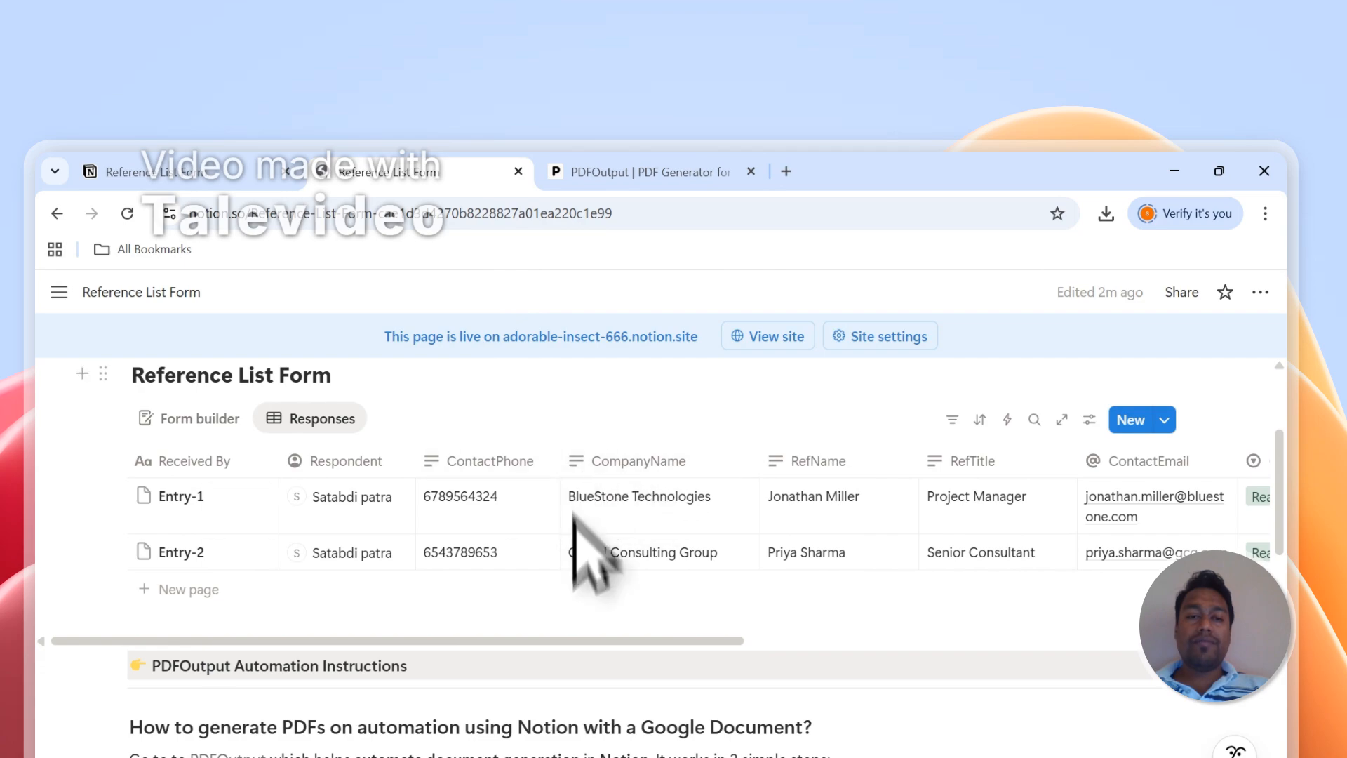
click(631, 171)
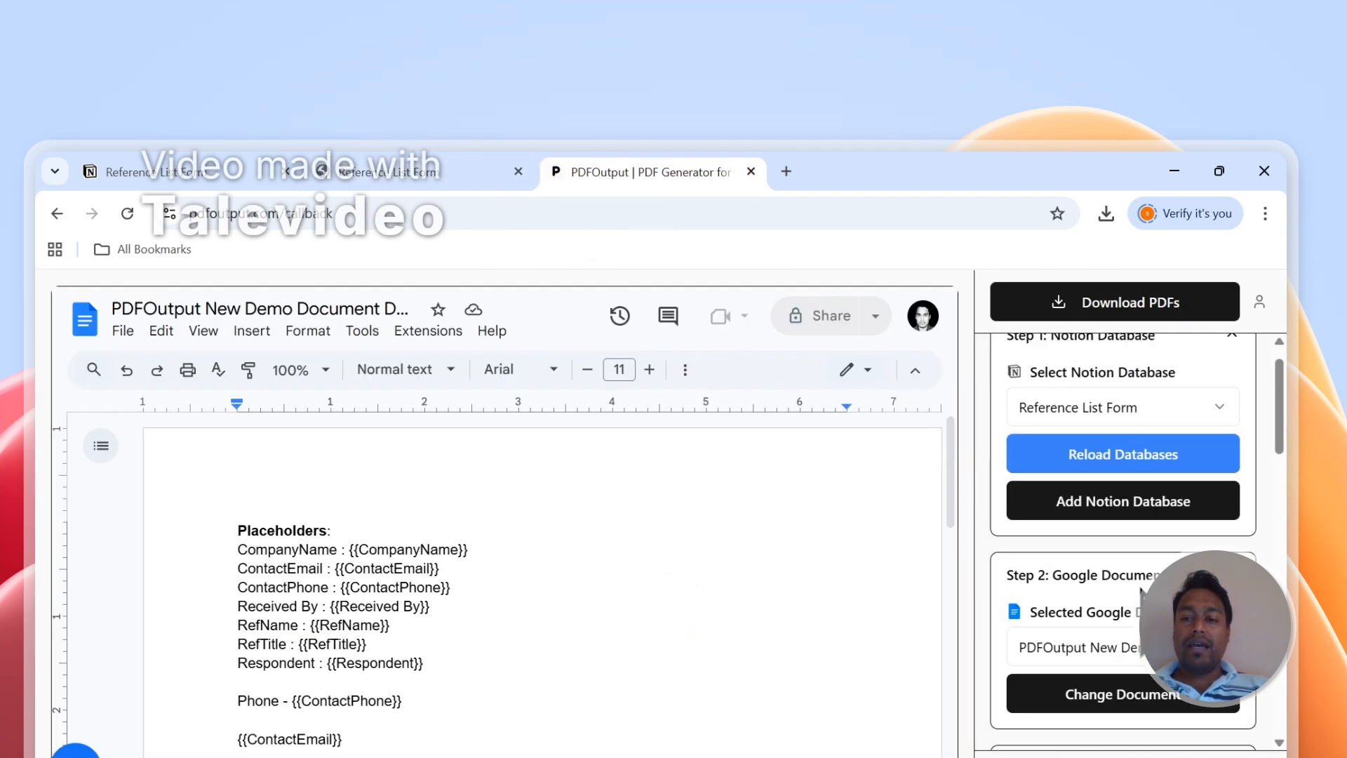
click(1131, 309)
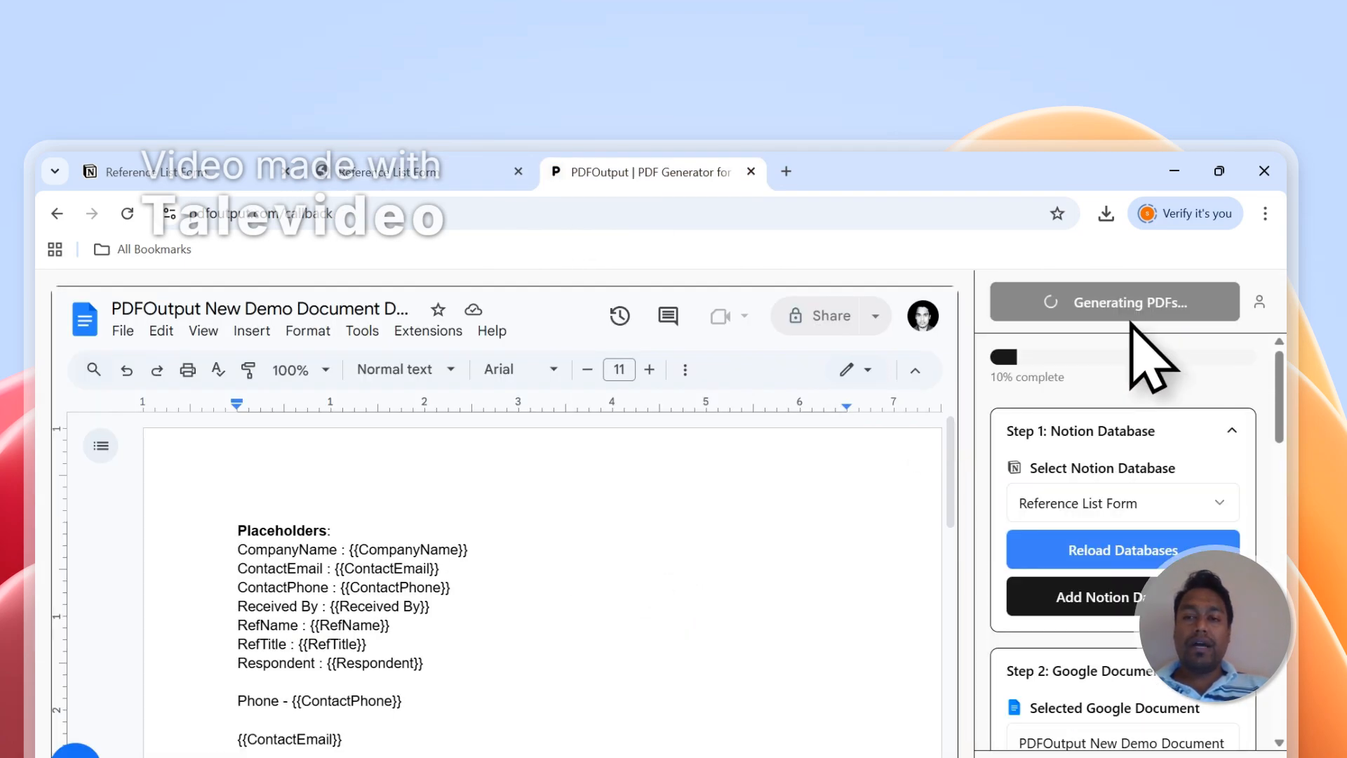
- Switch to the Reference List Form page in Notion and delete the GeneratePDF 1 property from the responses table
click(491, 171)
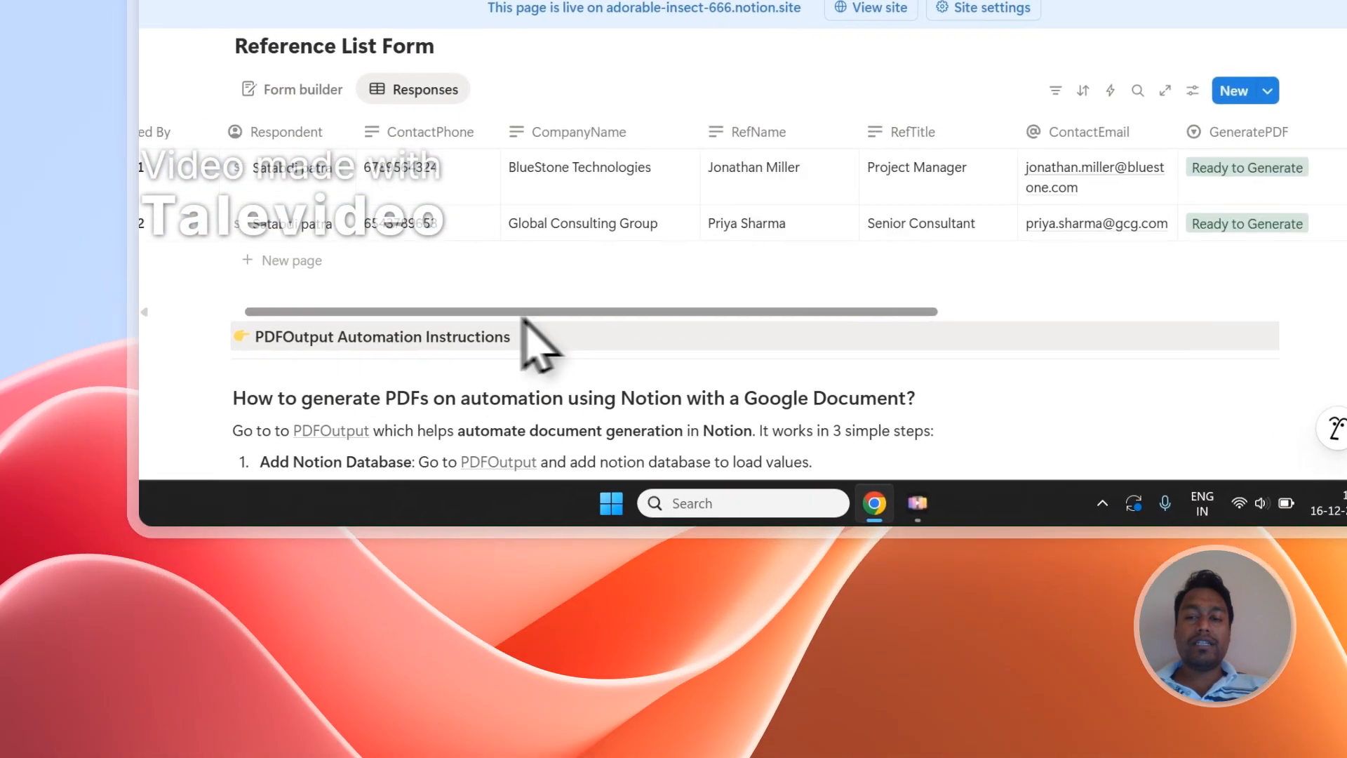
drag(523, 314, 1019, 314)
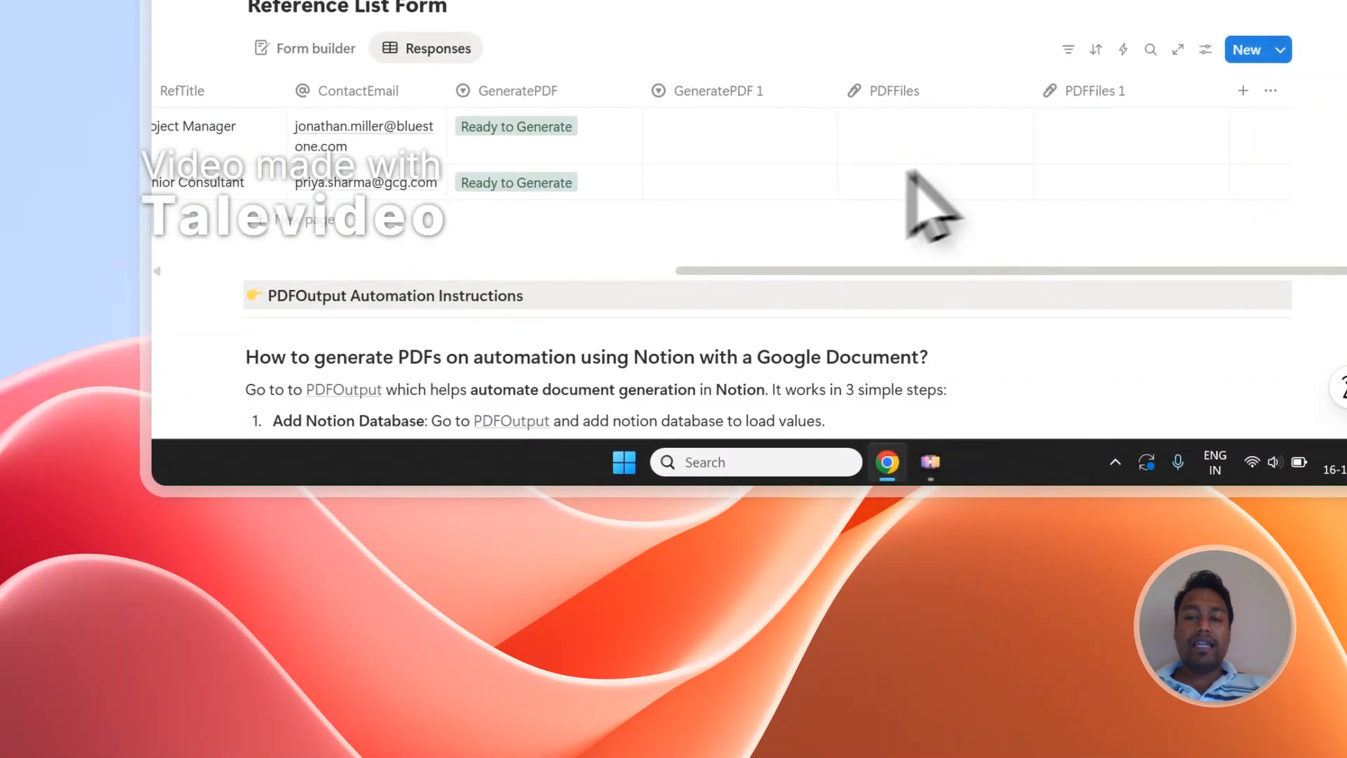
click(698, 90)
scroll(743, 396, down, 2)
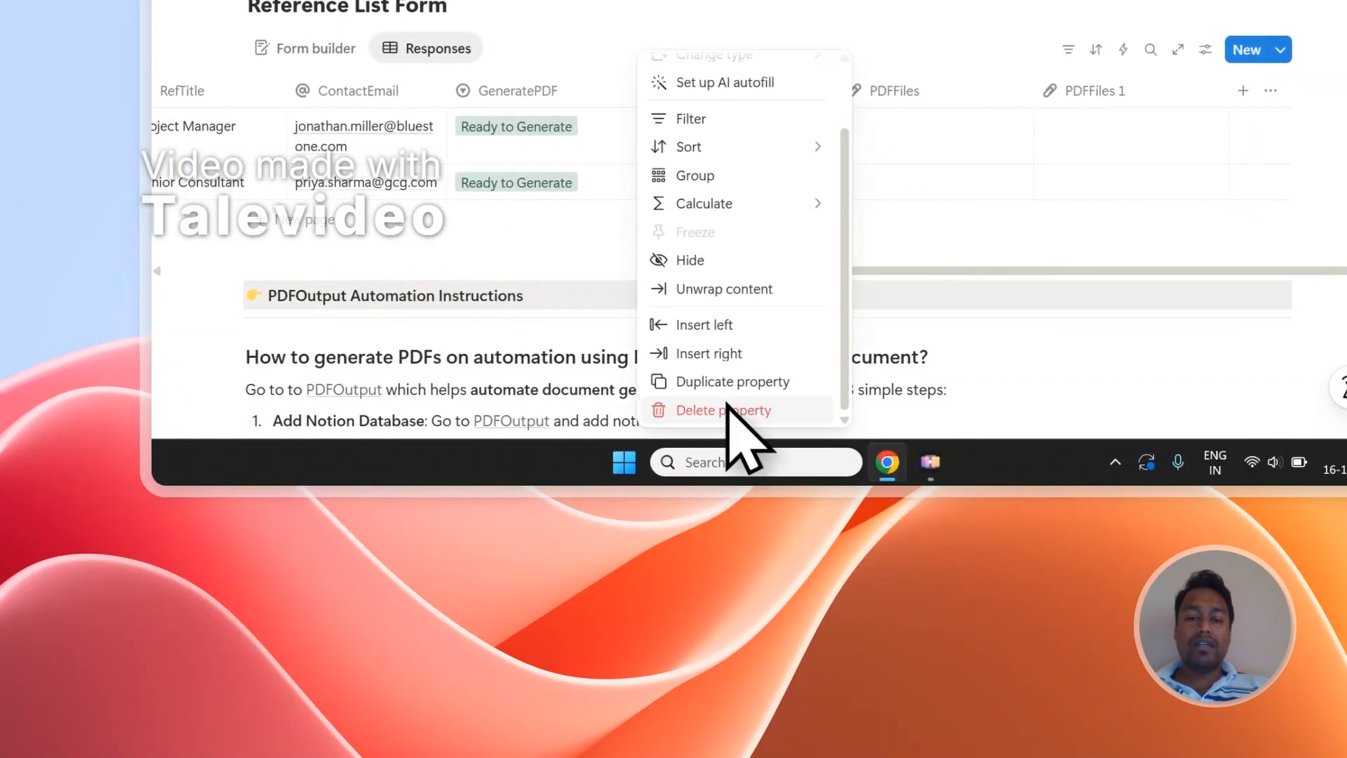
click(726, 407)
click(679, 179)
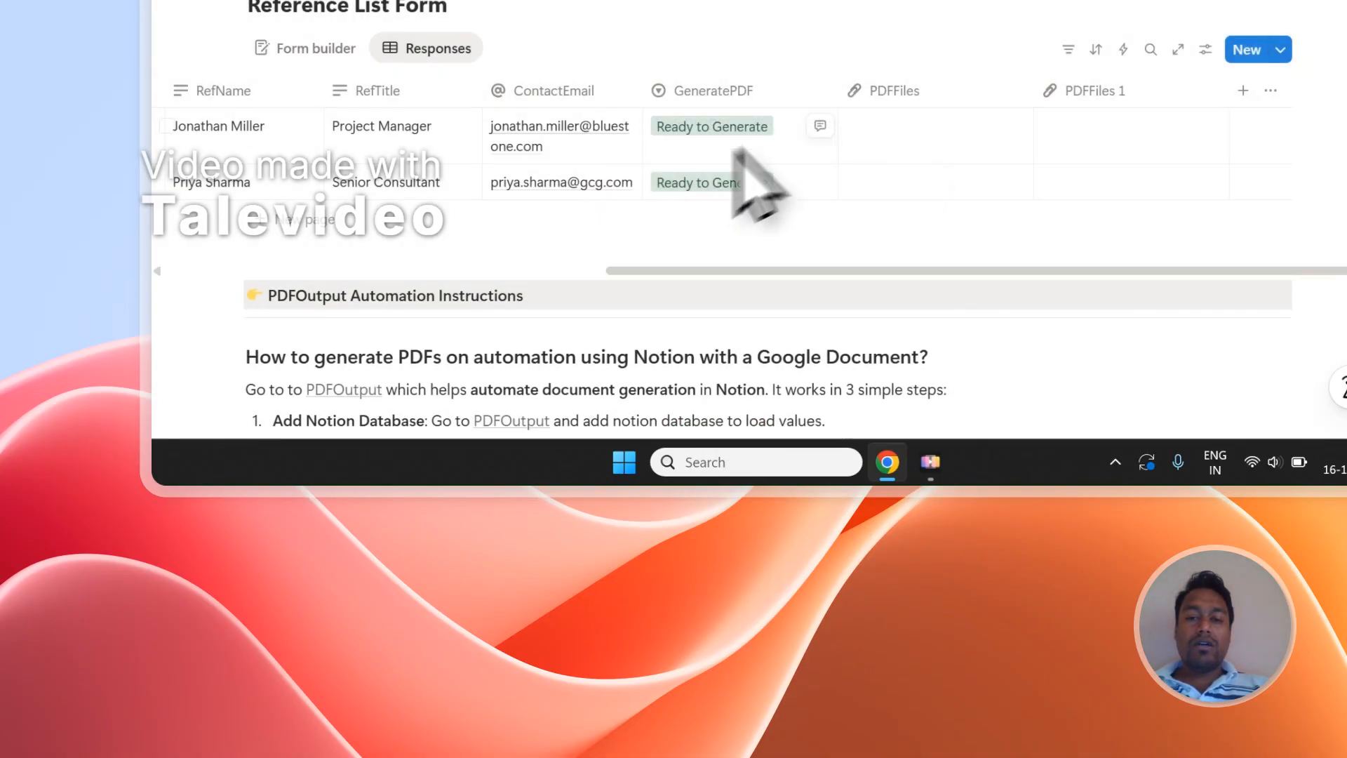
- Delete the PDFFiles 1 property from the Reference List Form responses table
click(1095, 90)
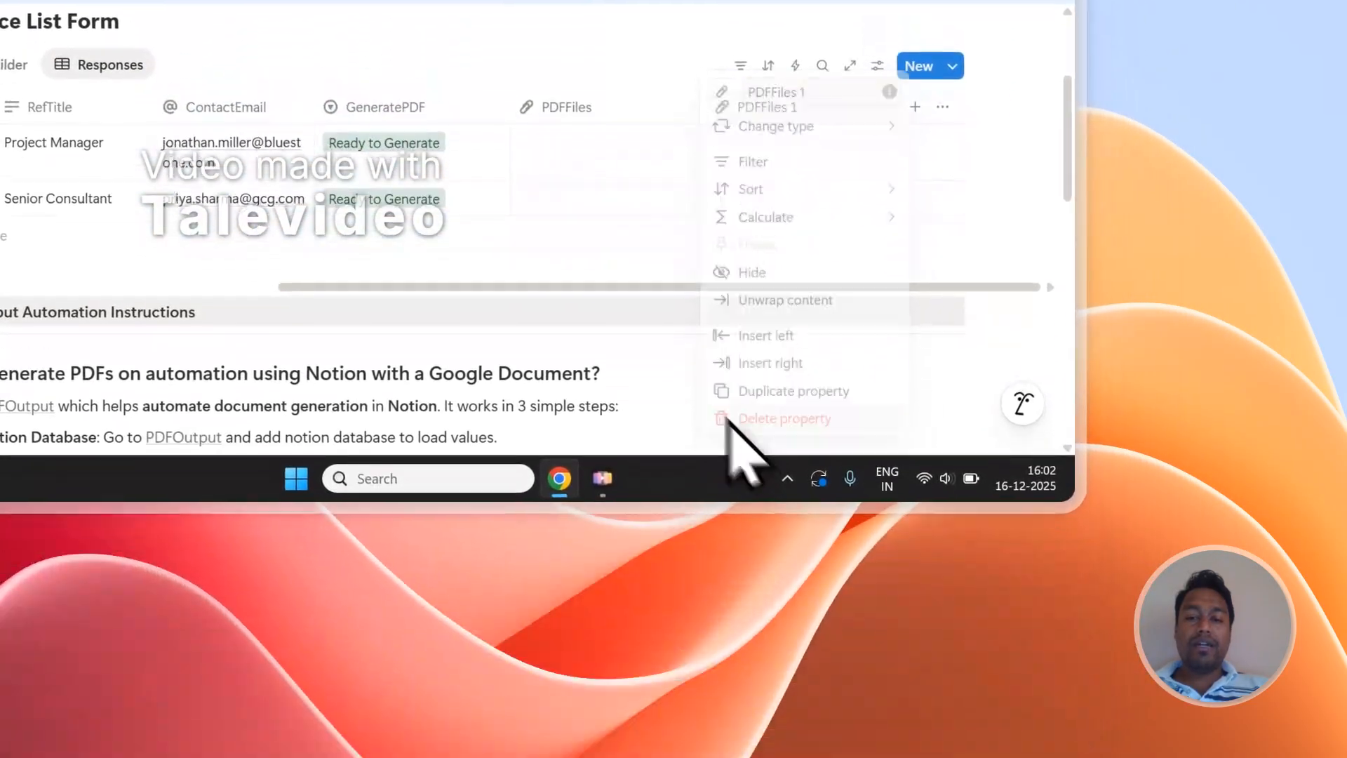
click(728, 419)
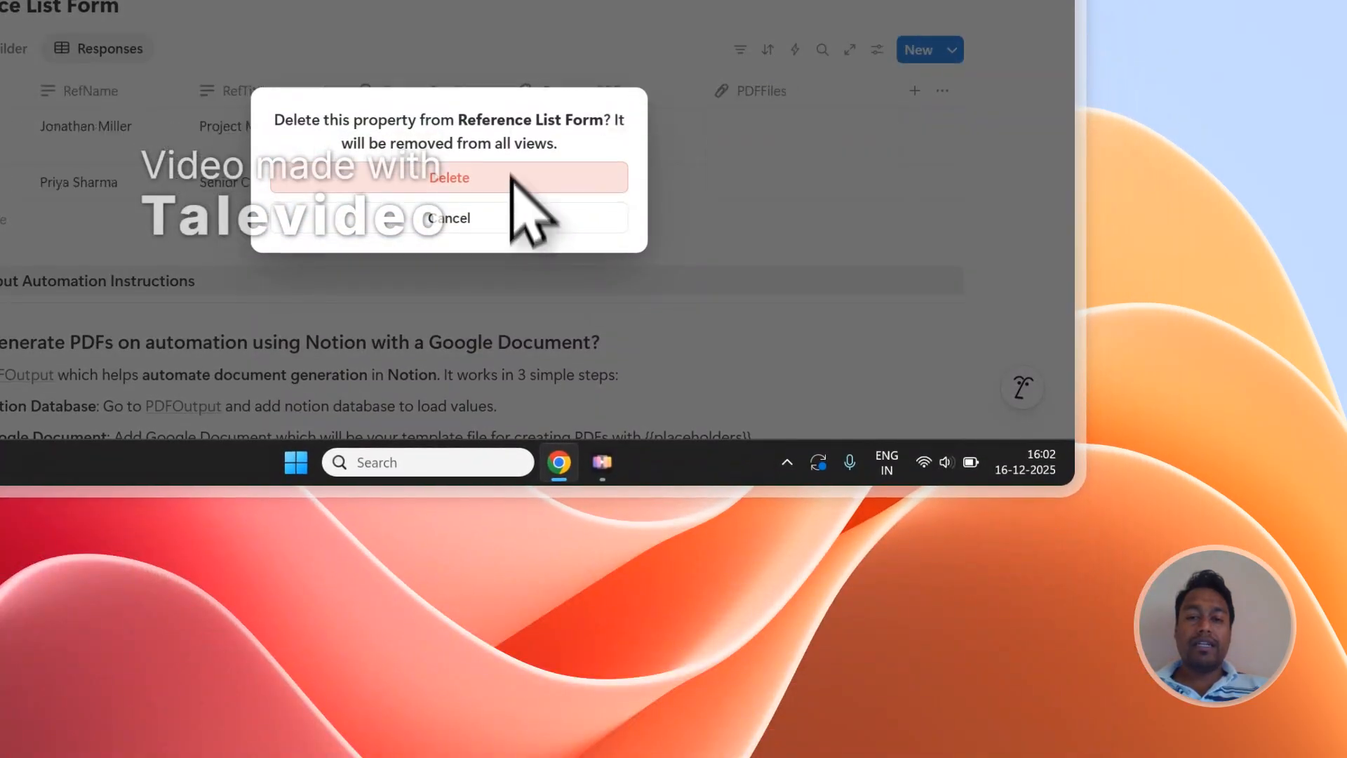
click(512, 184)
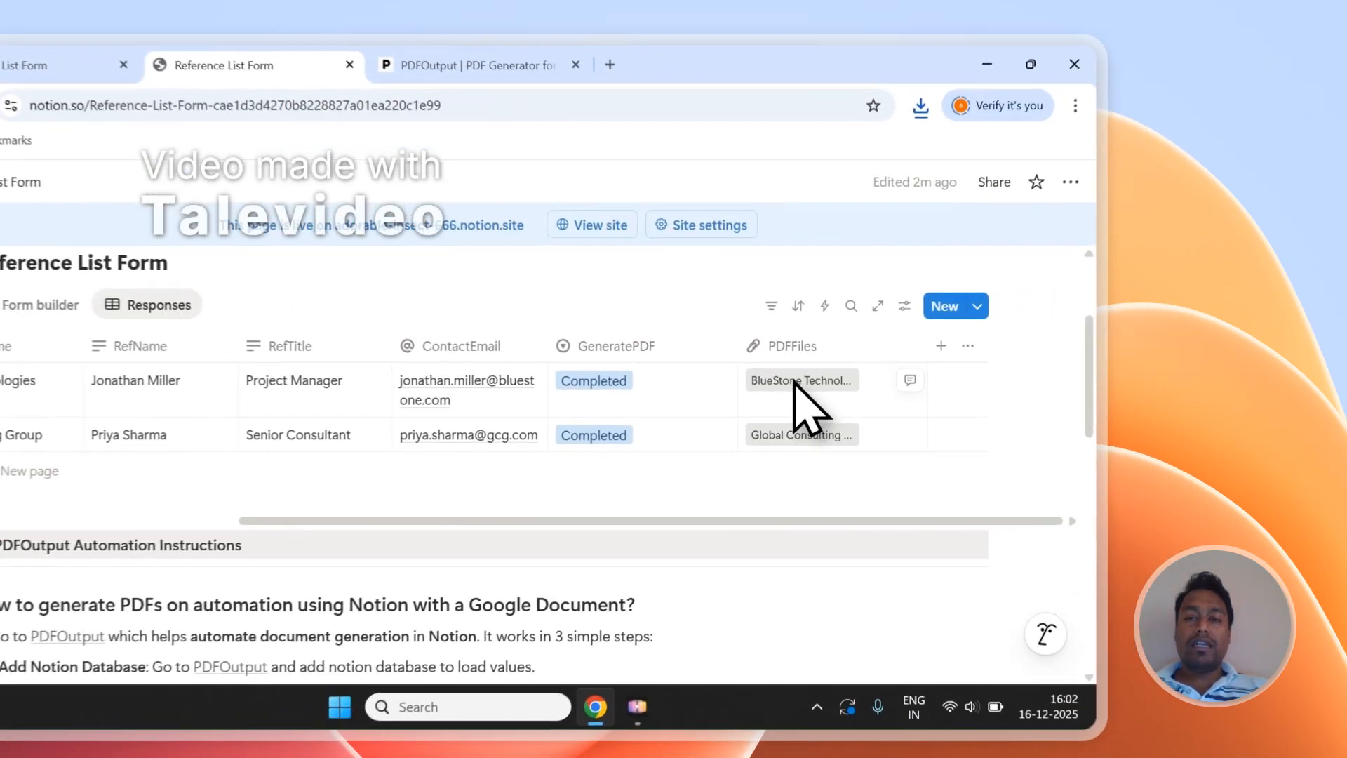
- Open the BlueStone Technologies and Global Consulting Group PDFs from the PDFFiles column and examine the values filled into their placeholders
click(937, 373)
click(447, 103)
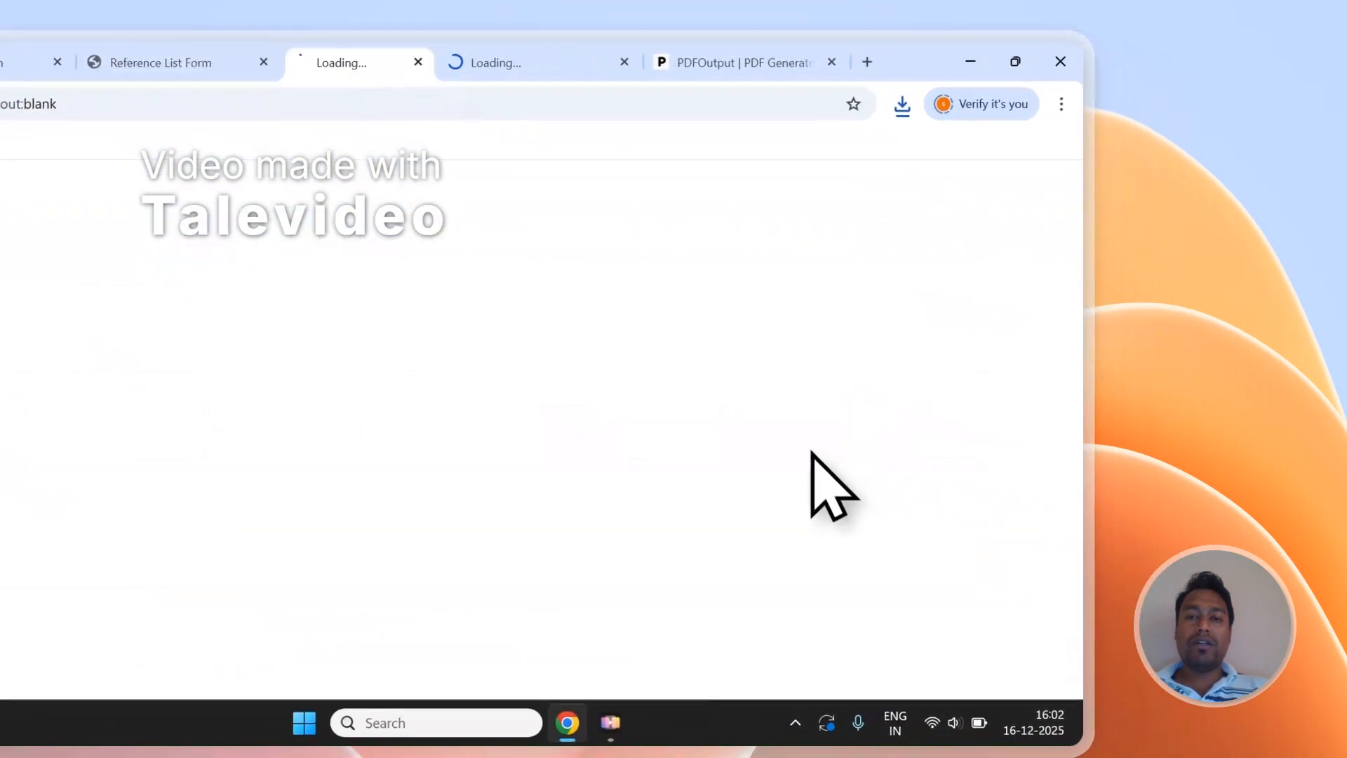
click(624, 90)
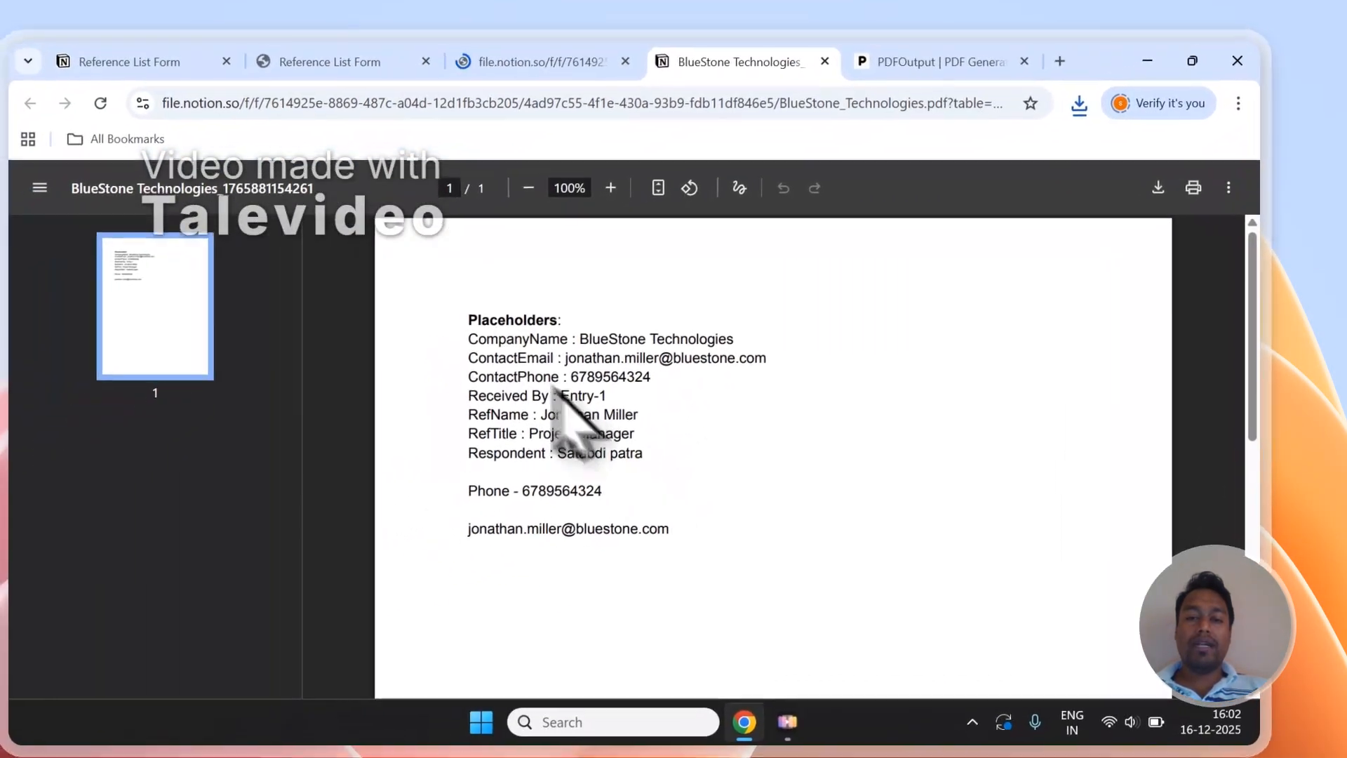
drag(412, 372, 550, 488)
click(682, 491)
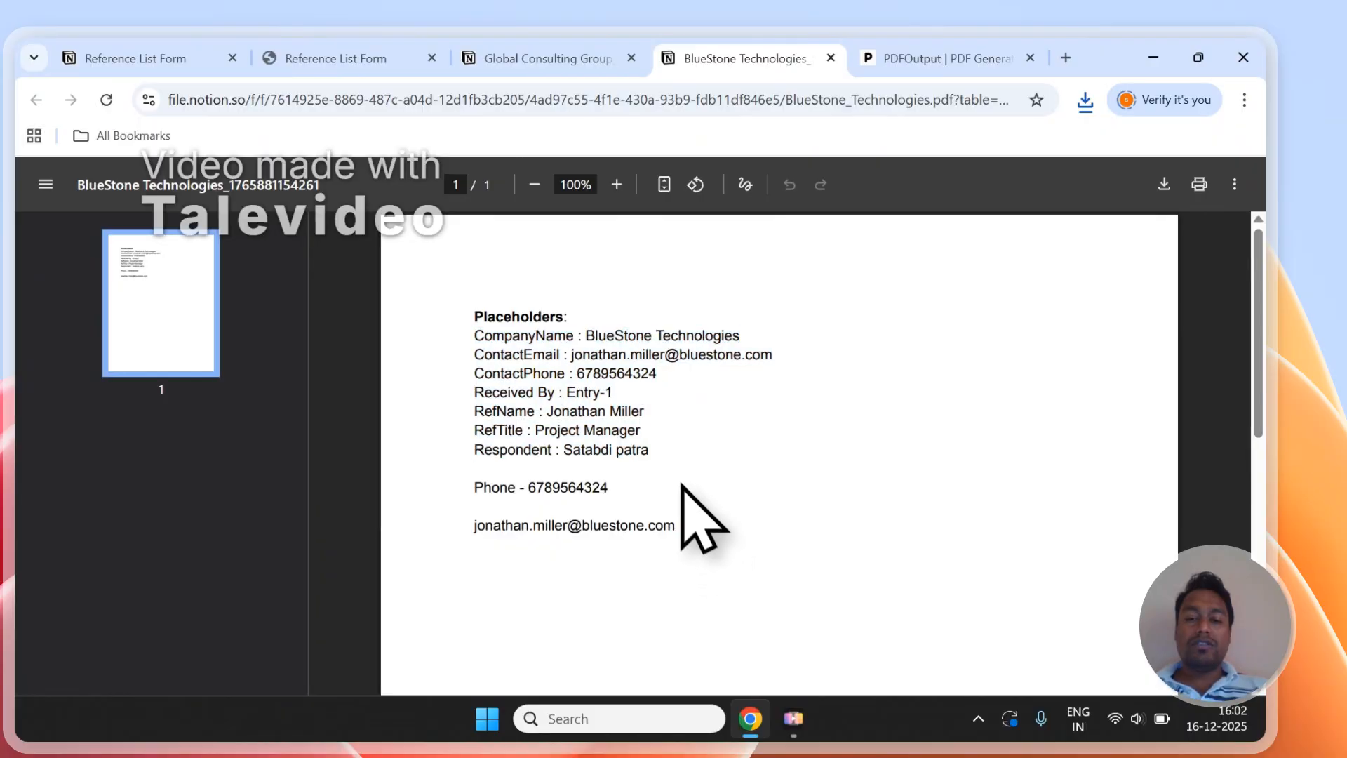
scroll(681, 469, down, 2)
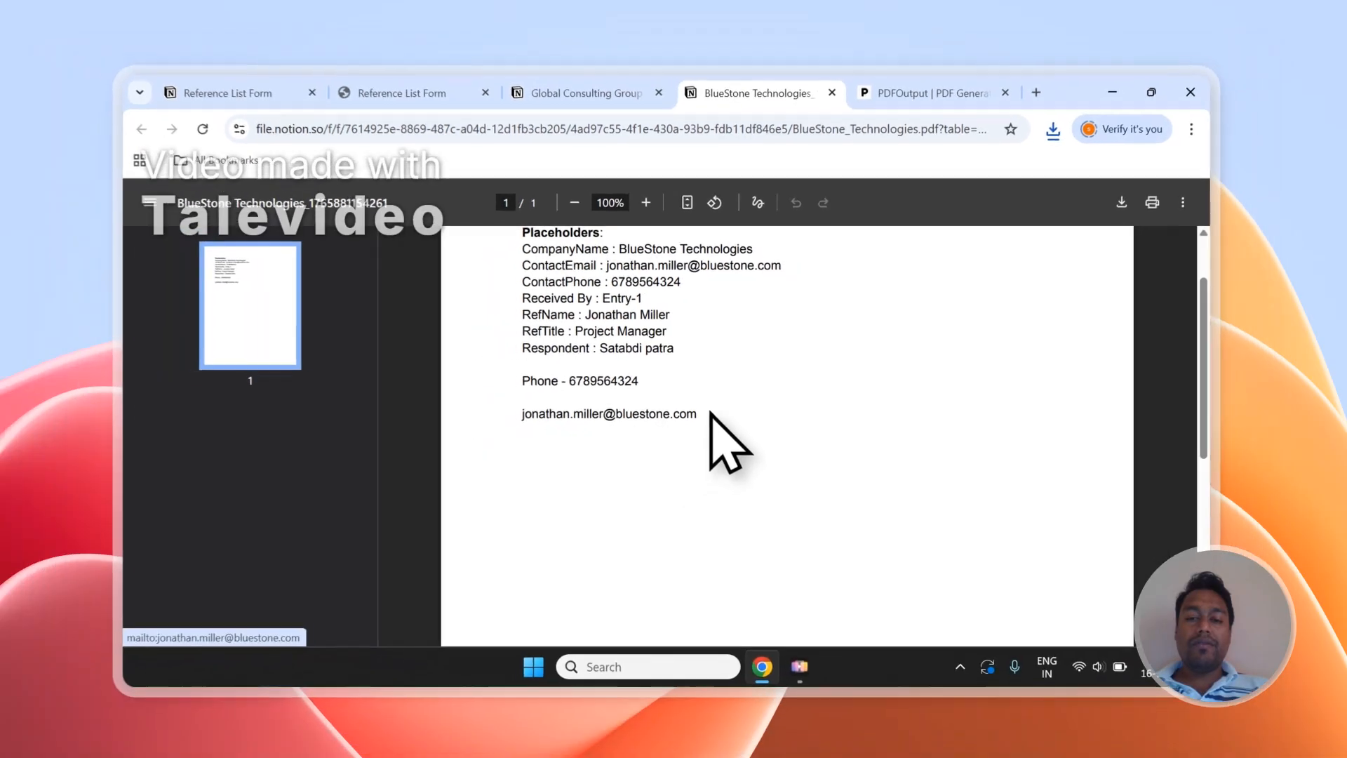
scroll(694, 421, up, 2)
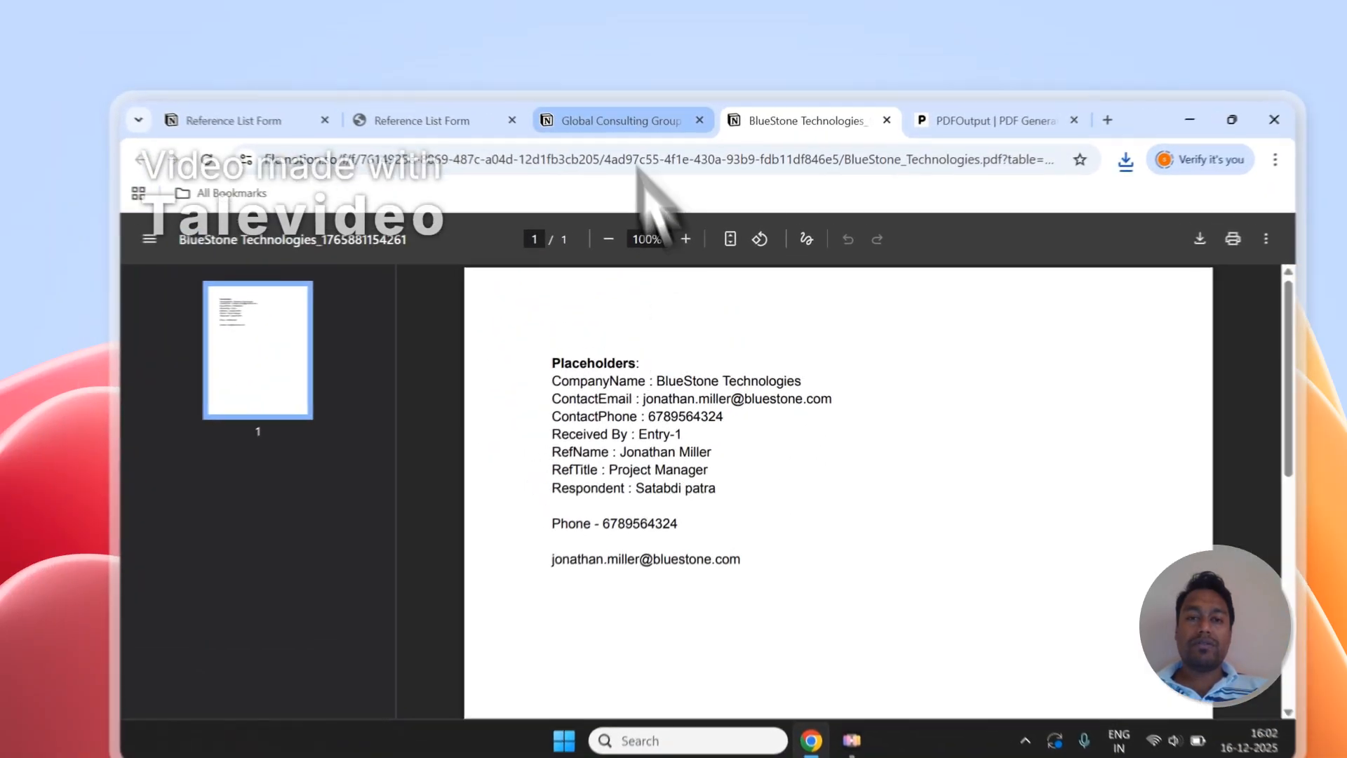
click(596, 103)
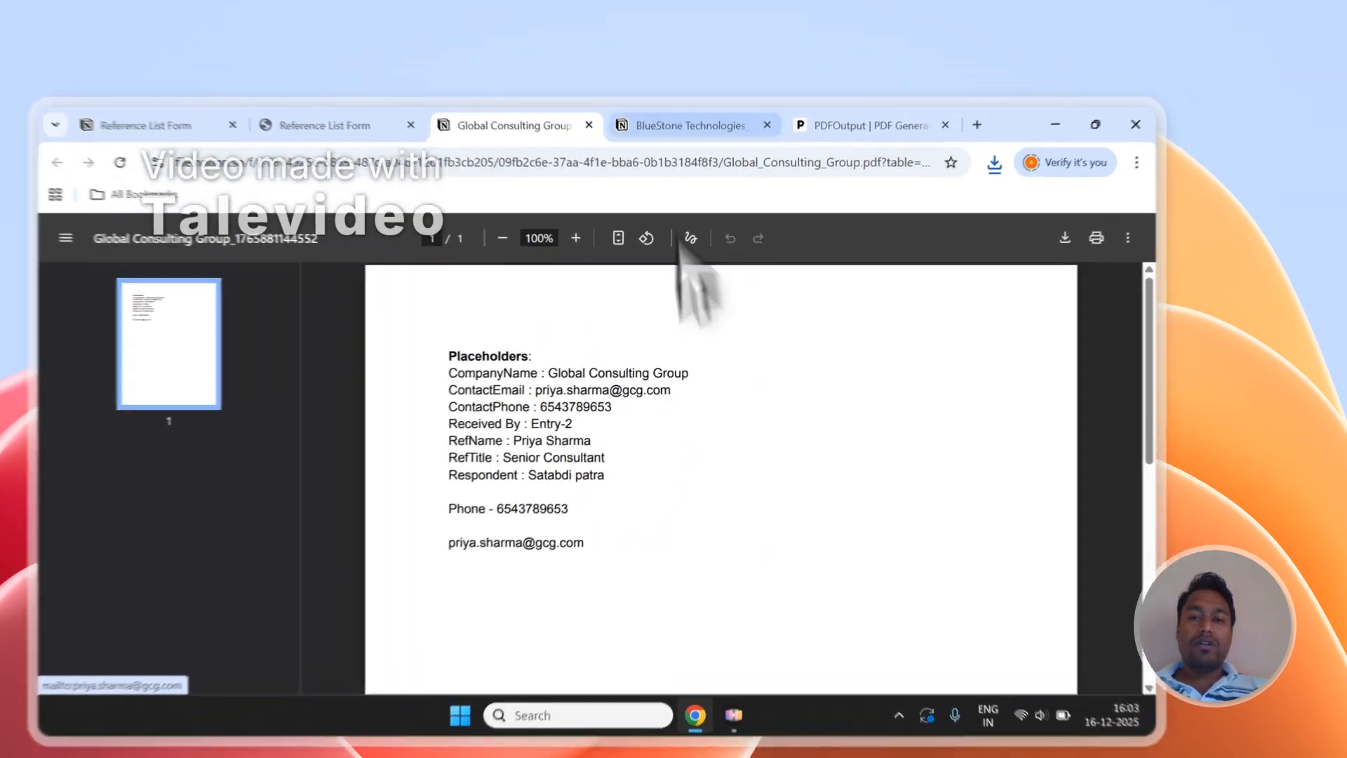
- View the BlueStone Technologies PDF's filled placeholders and close both open PDF documents
click(754, 102)
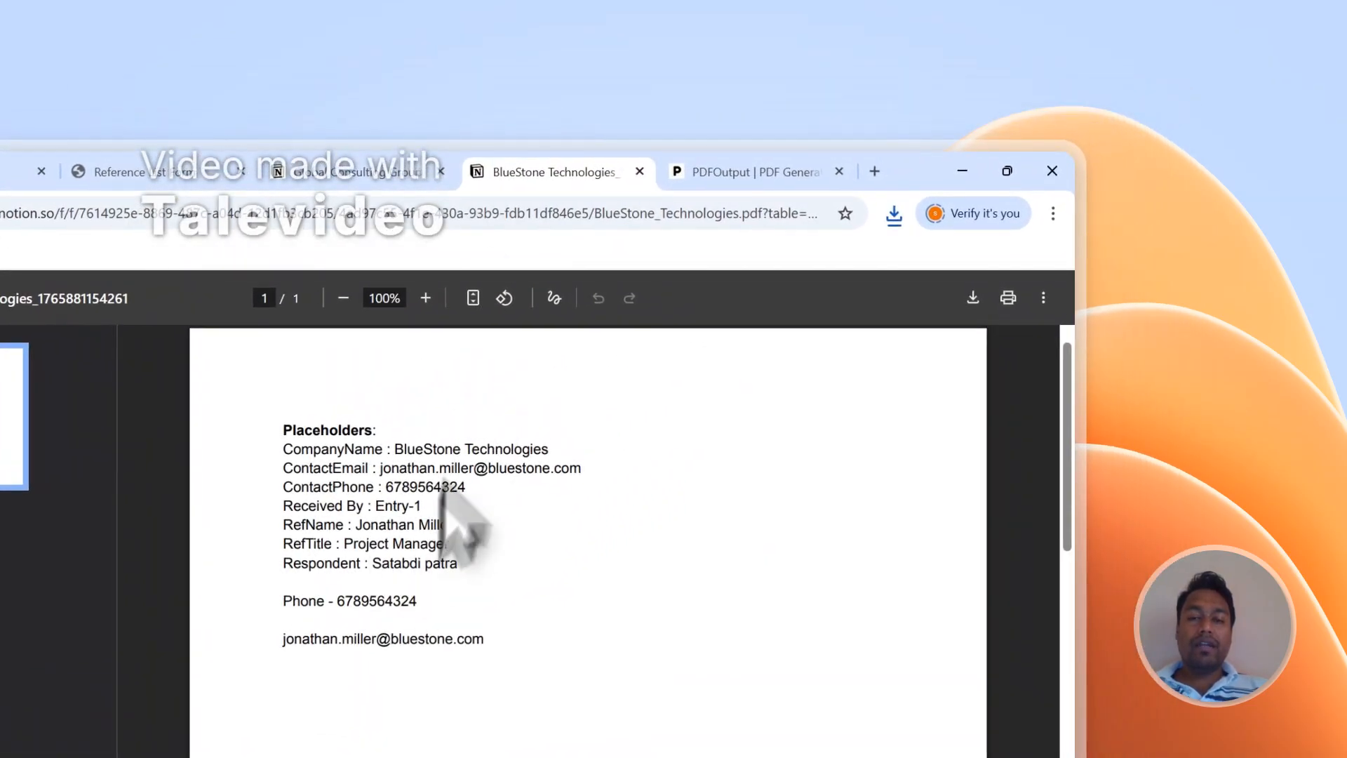
click(441, 174)
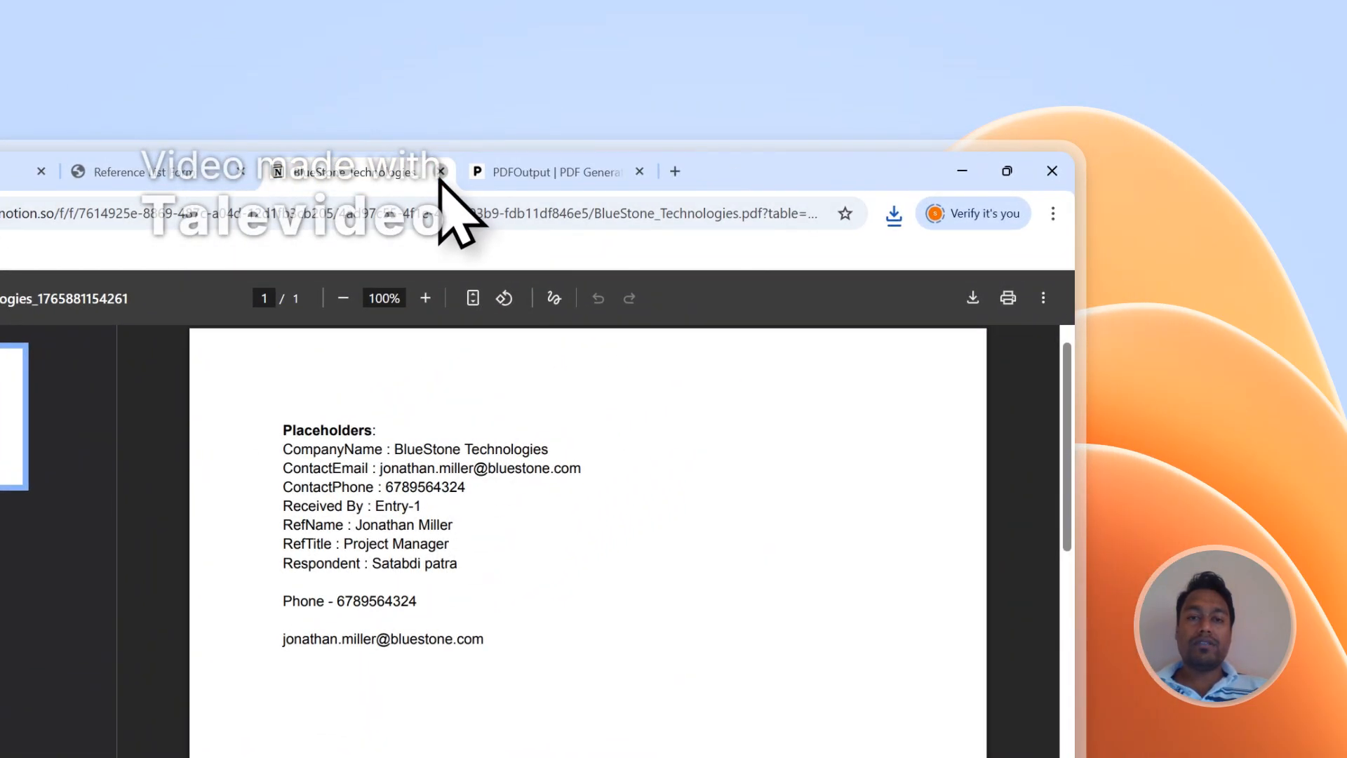
click(440, 171)
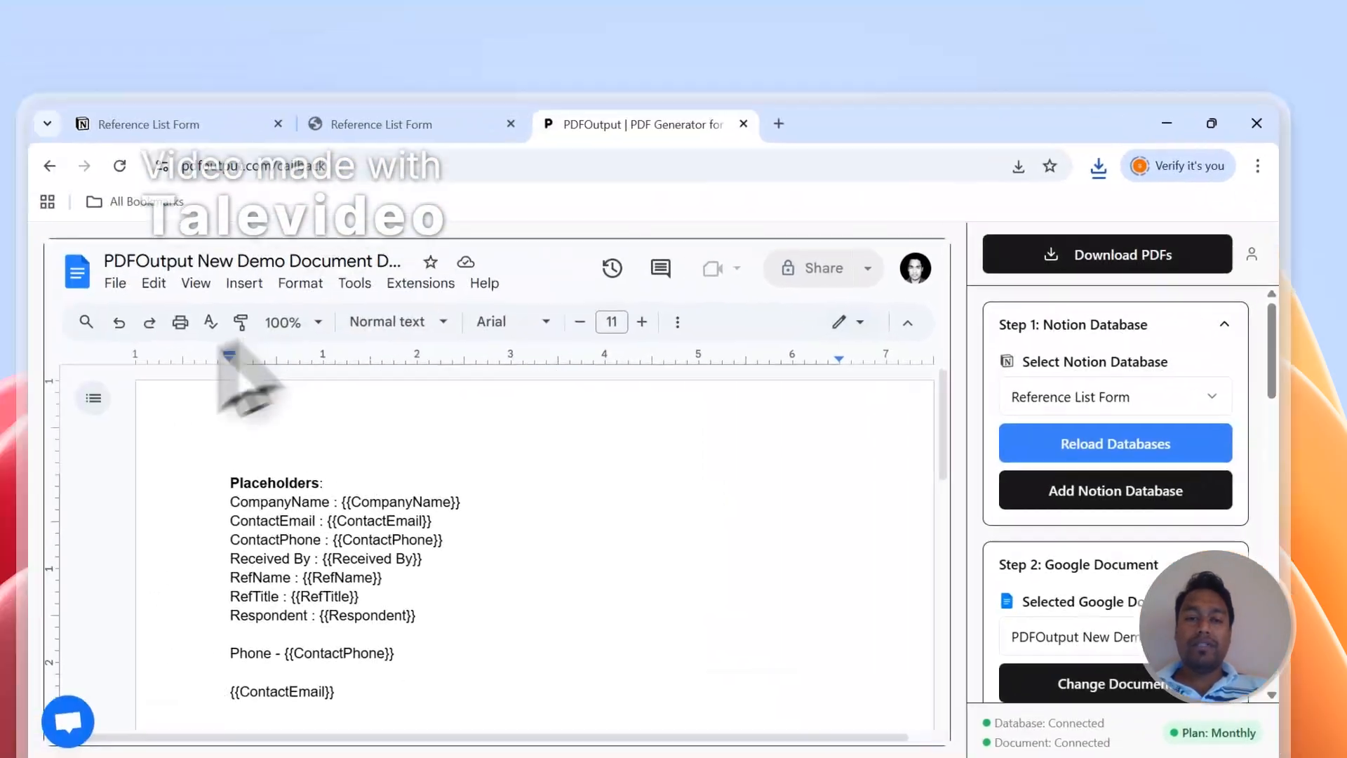
- Set up the Notion automation for the Reference List Form in PDFOutput and dismiss the notification
scroll(1140, 561, down, 8)
click(1134, 407)
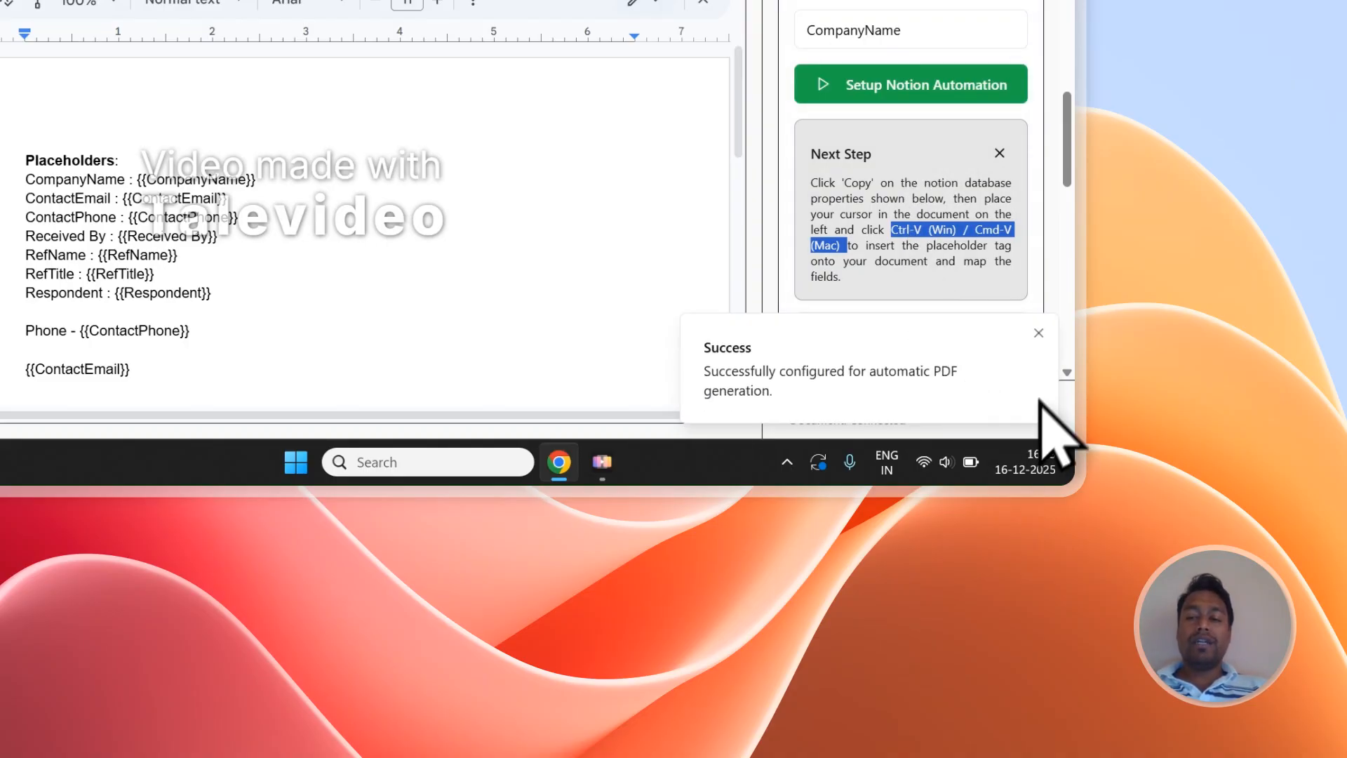
click(1039, 333)
scroll(968, 276, up, 6)
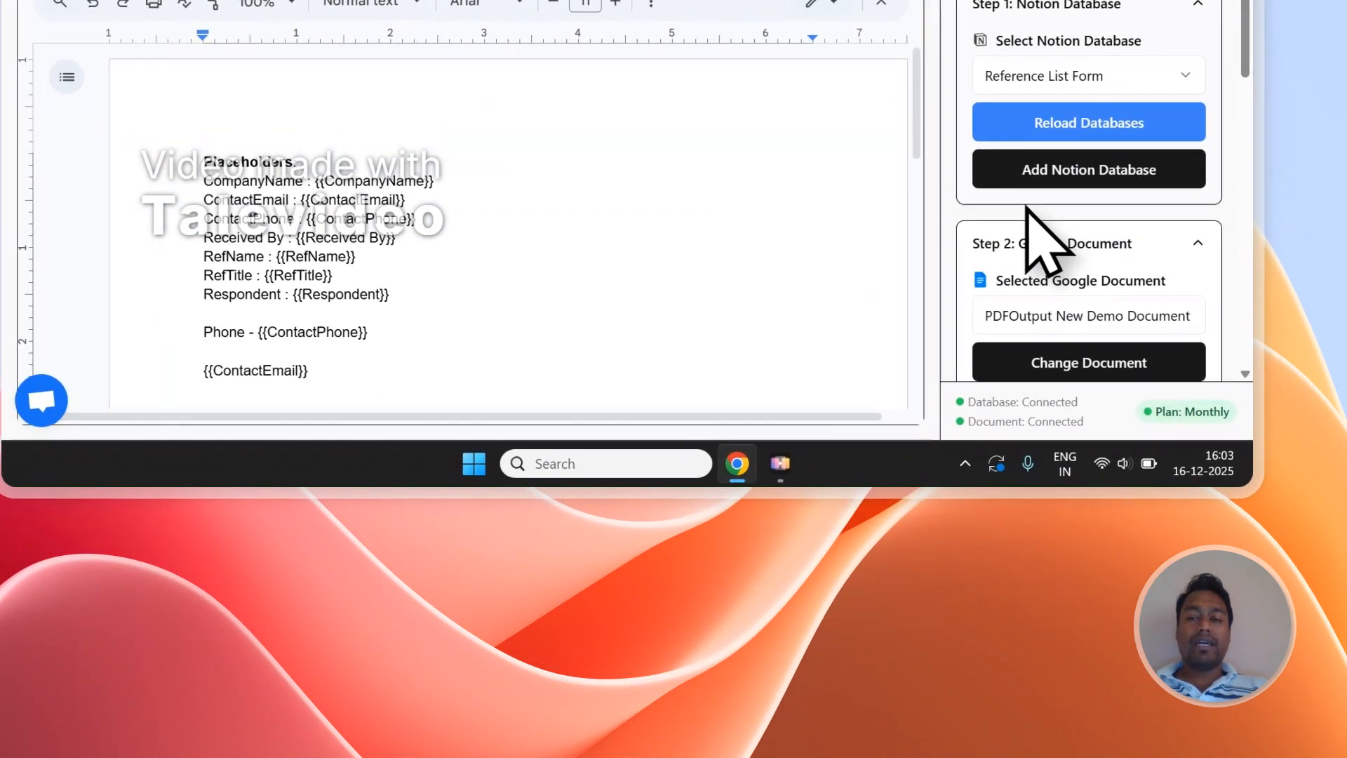
- Switch to the Reference List Form responses in Notion and set the third response's GeneratePDF property to Ready to Generate
click(235, 99)
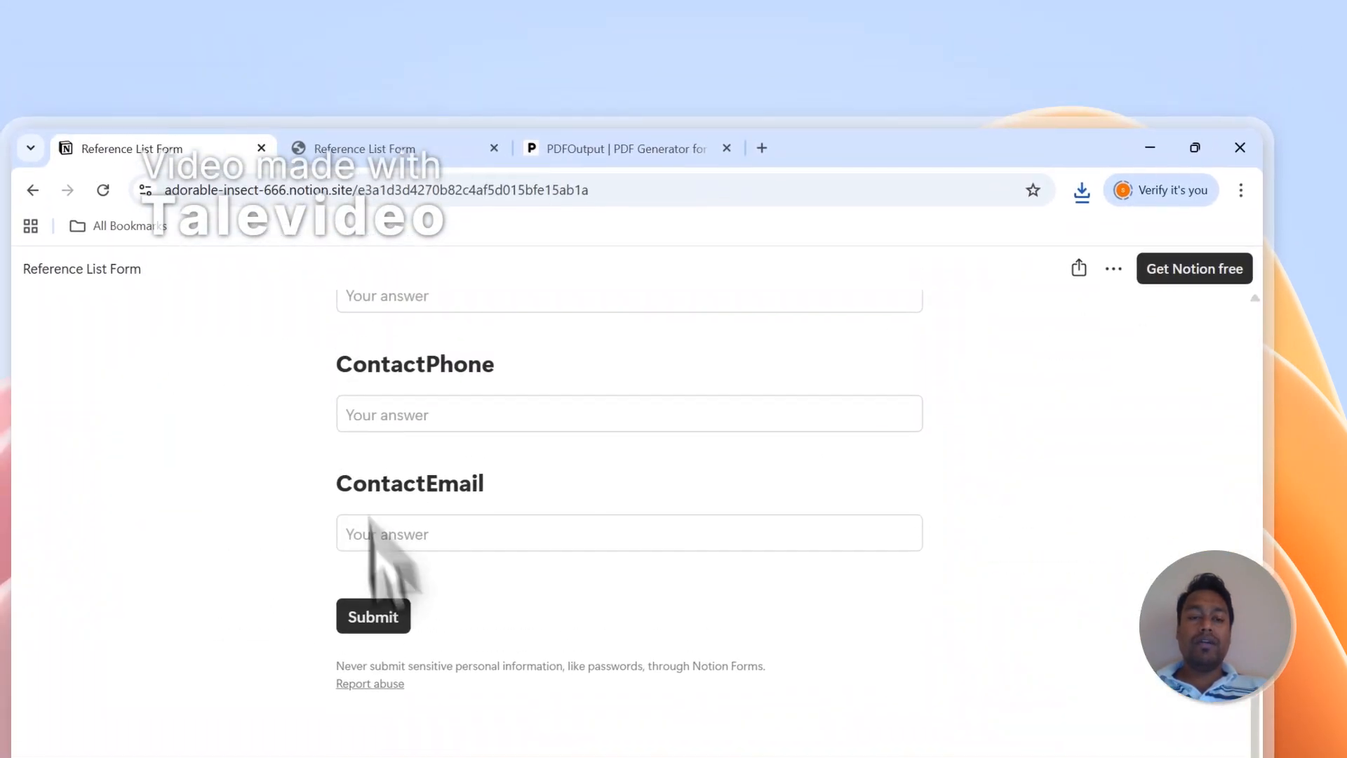
click(365, 153)
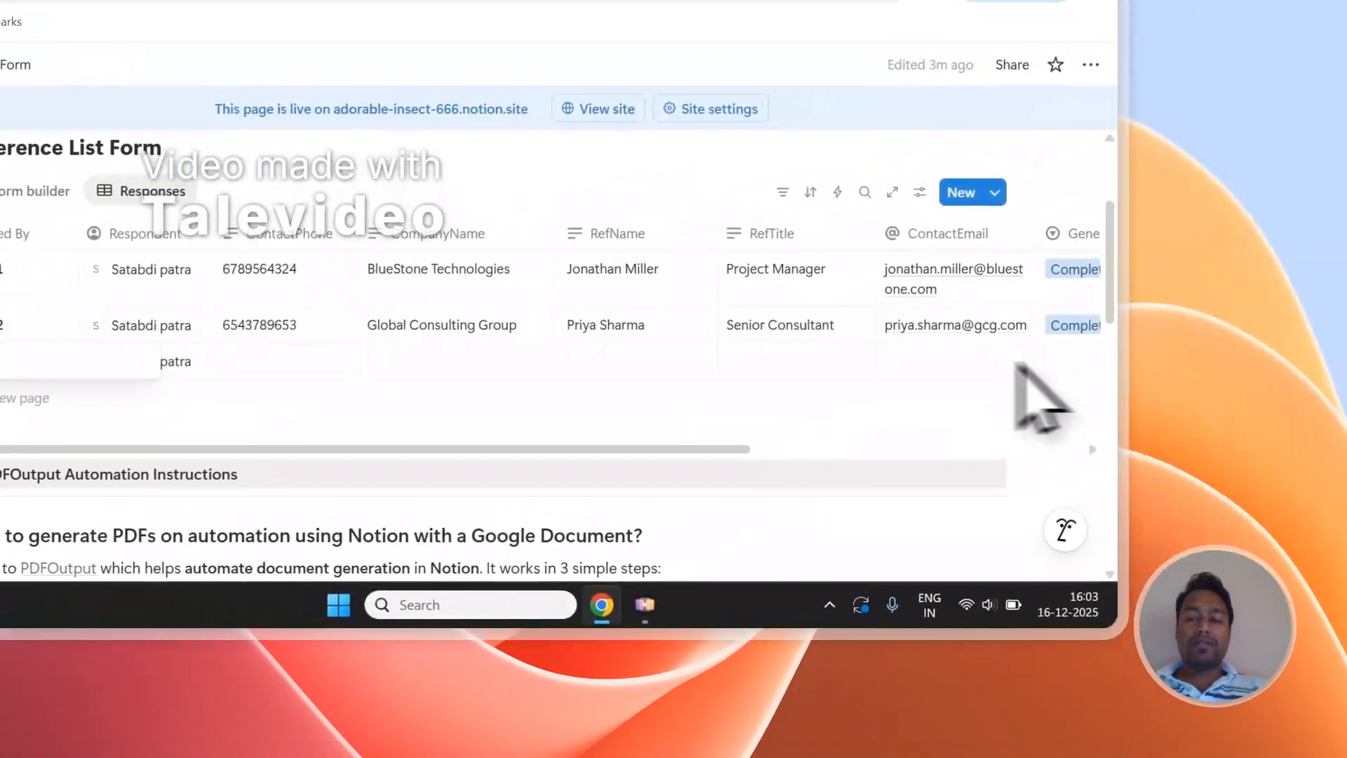
click(1336, 223)
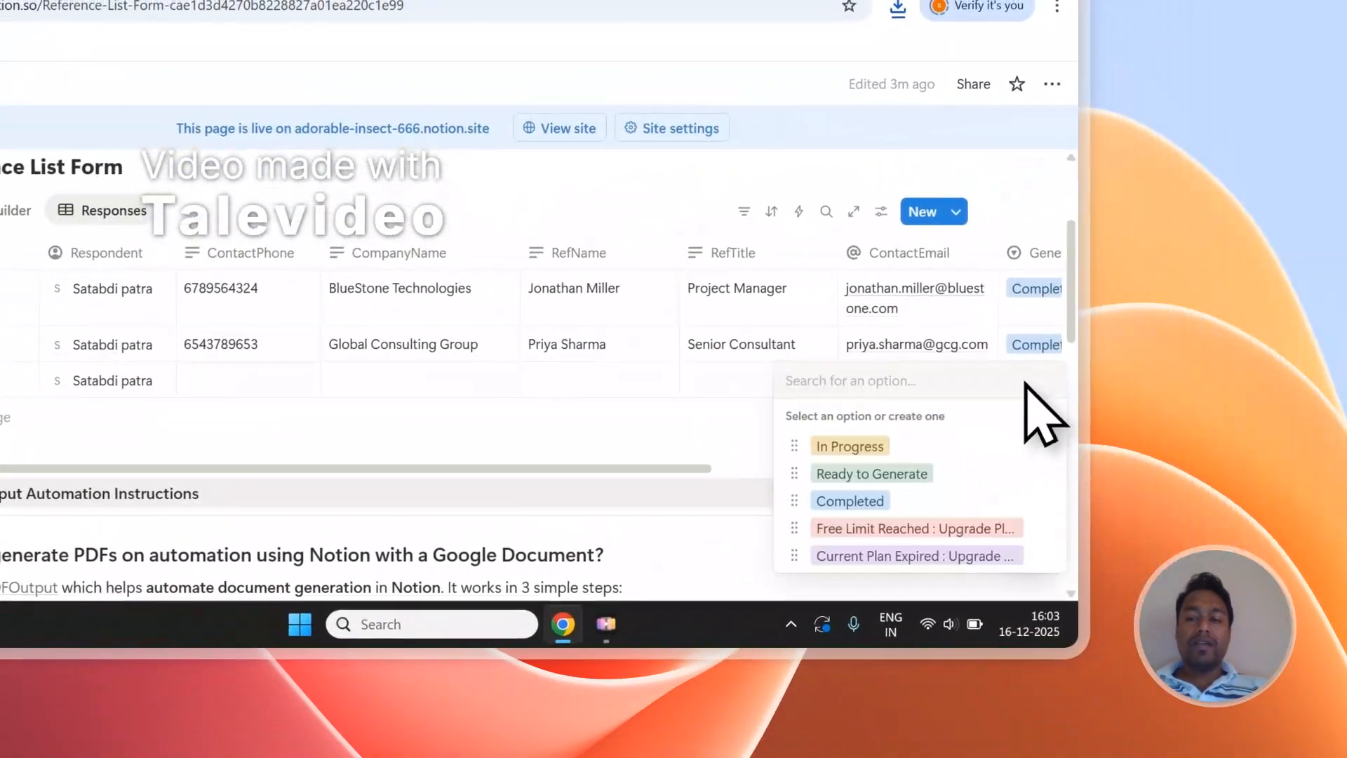
click(908, 475)
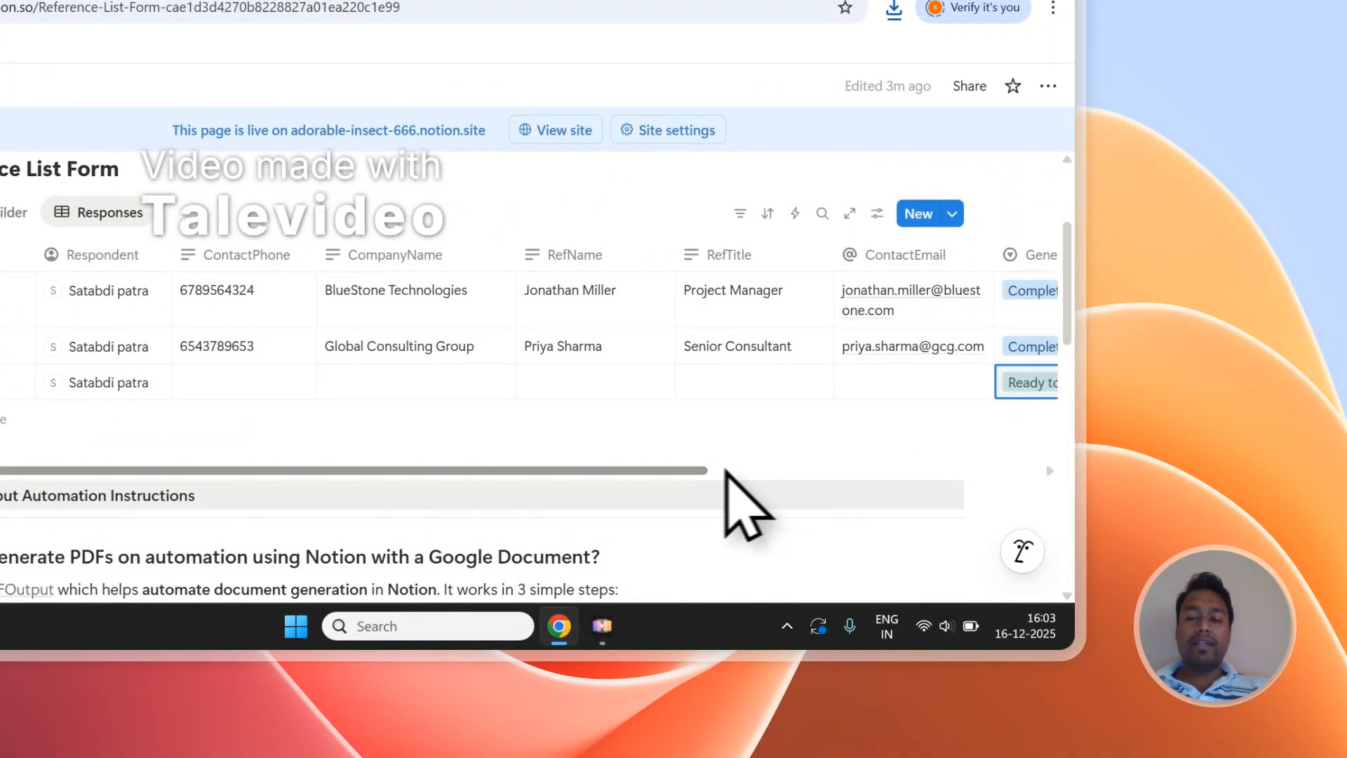
drag(726, 472, 996, 463)
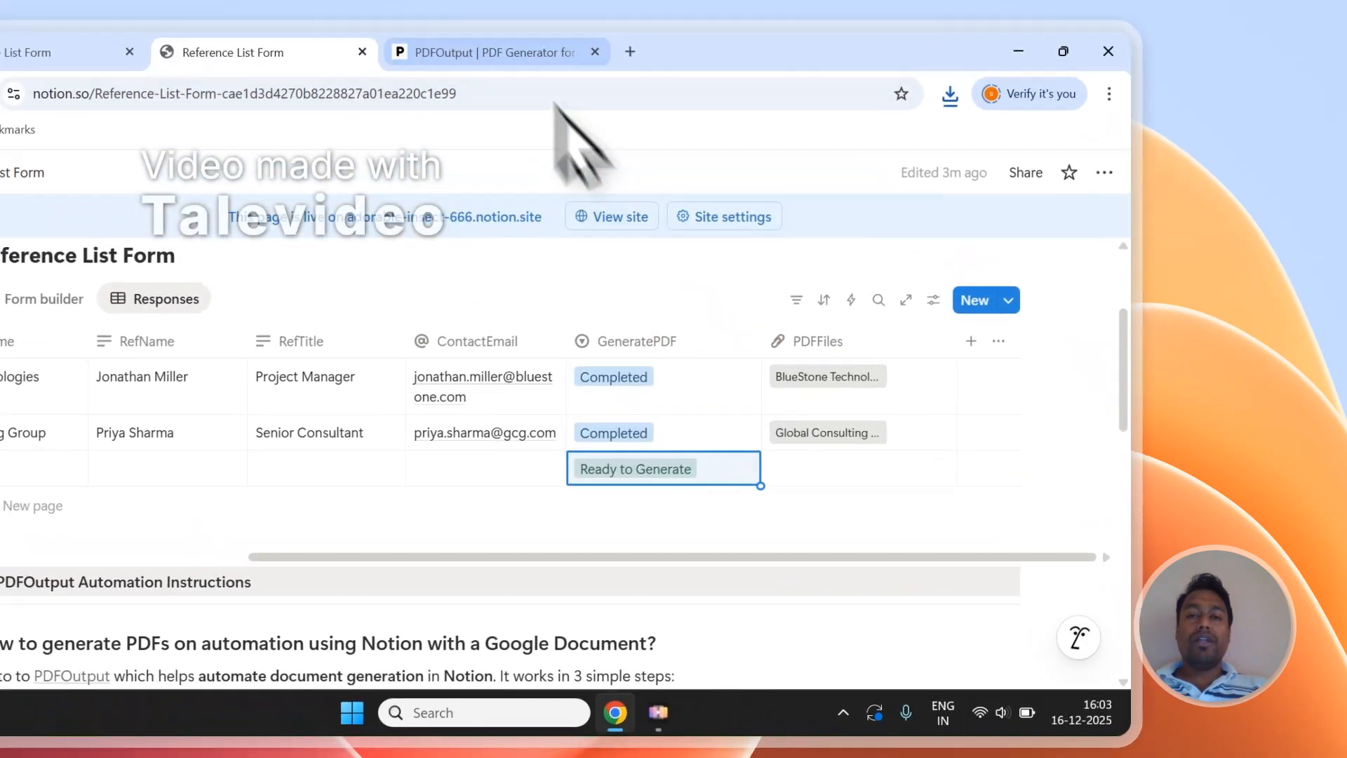
- Switch to PDFOutput, open its support chat and close it again
click(486, 51)
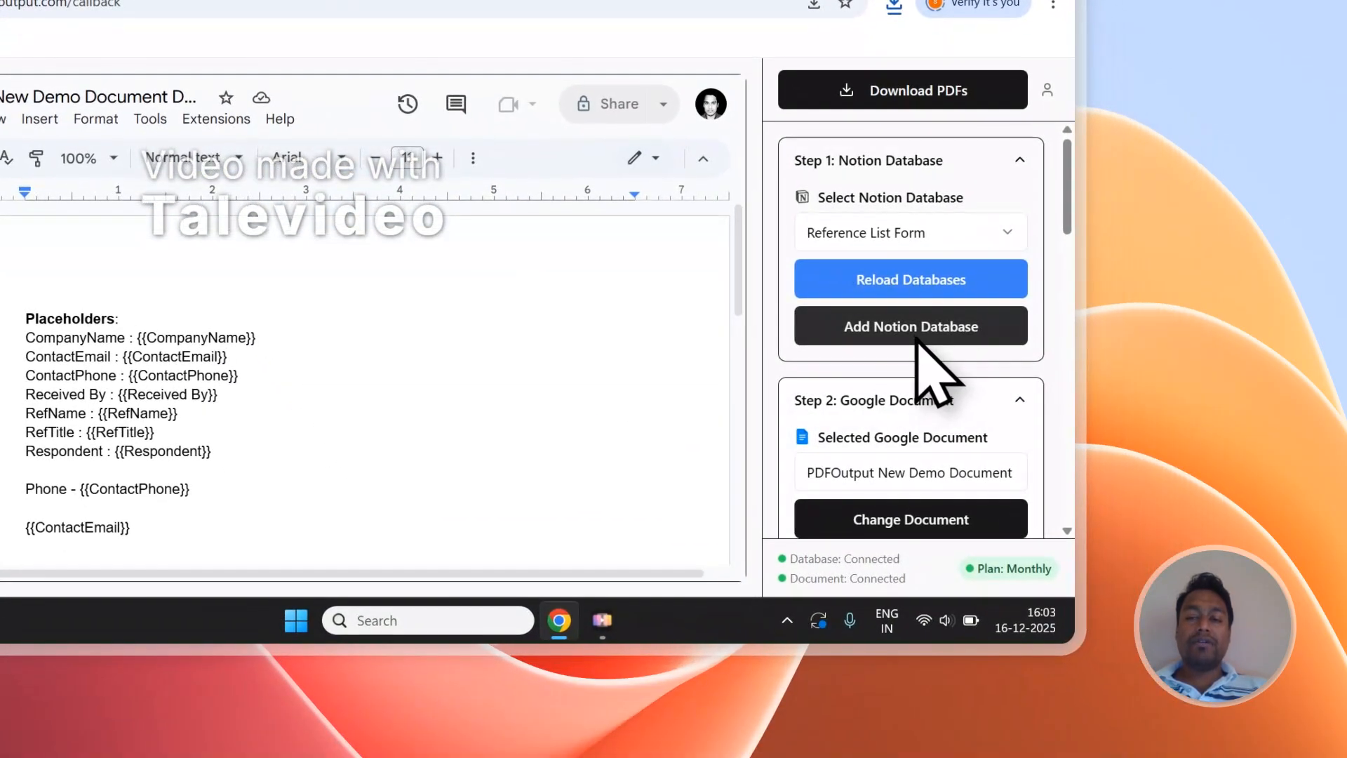
click(371, 114)
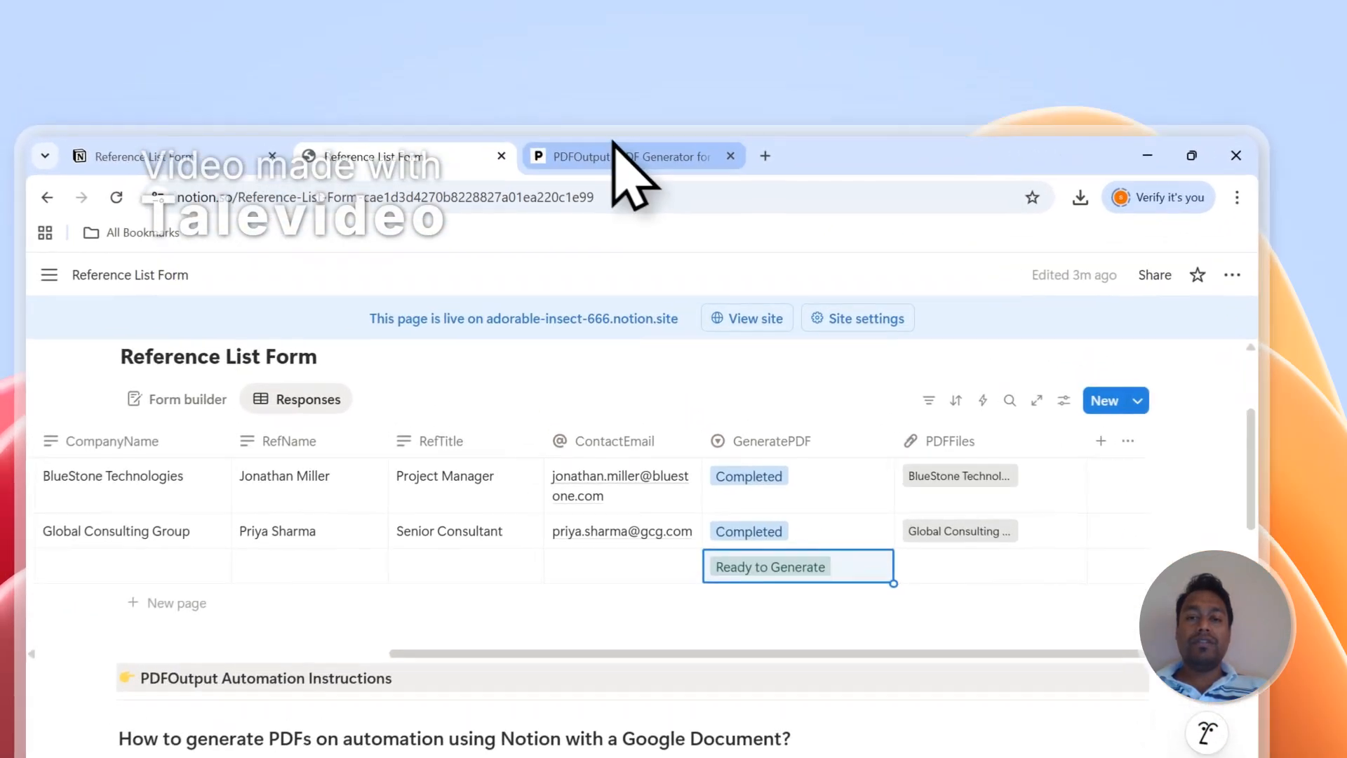
click(658, 102)
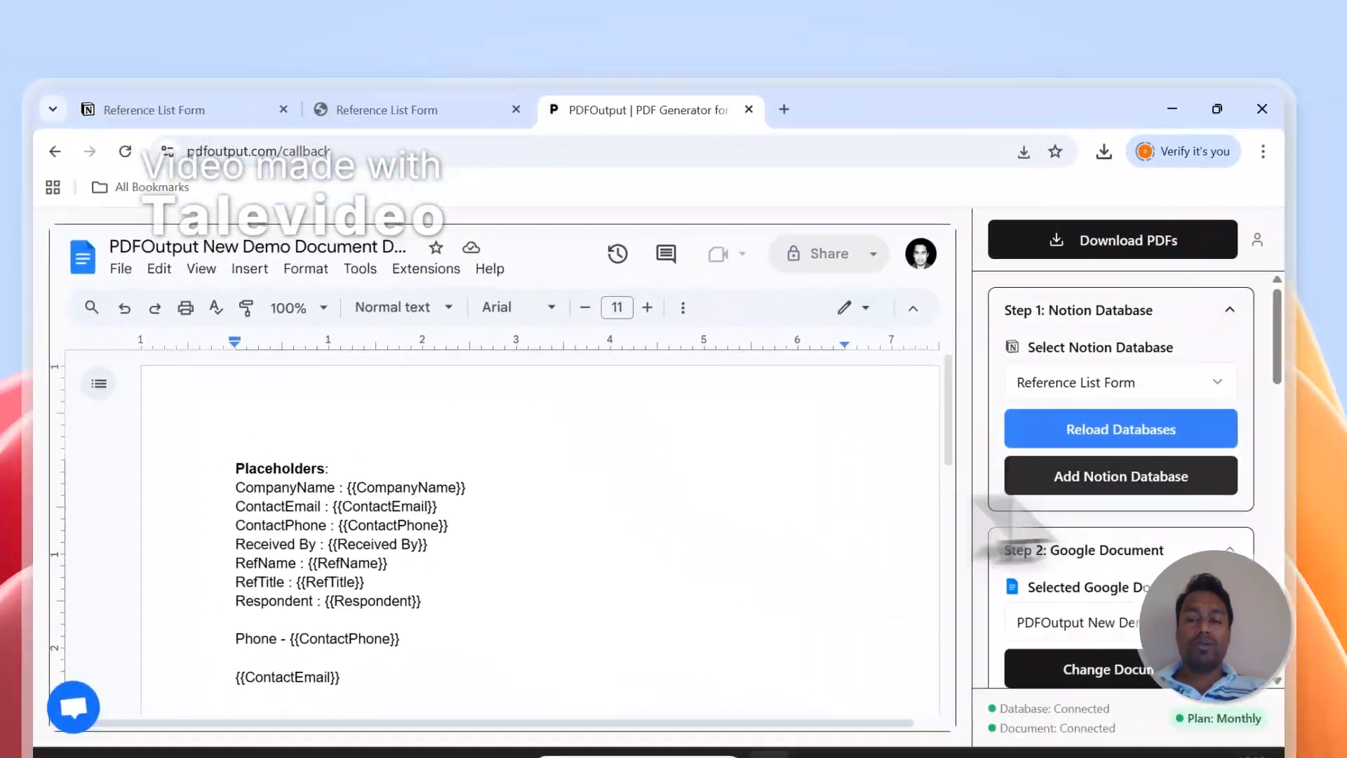
scroll(1263, 533, down, 3)
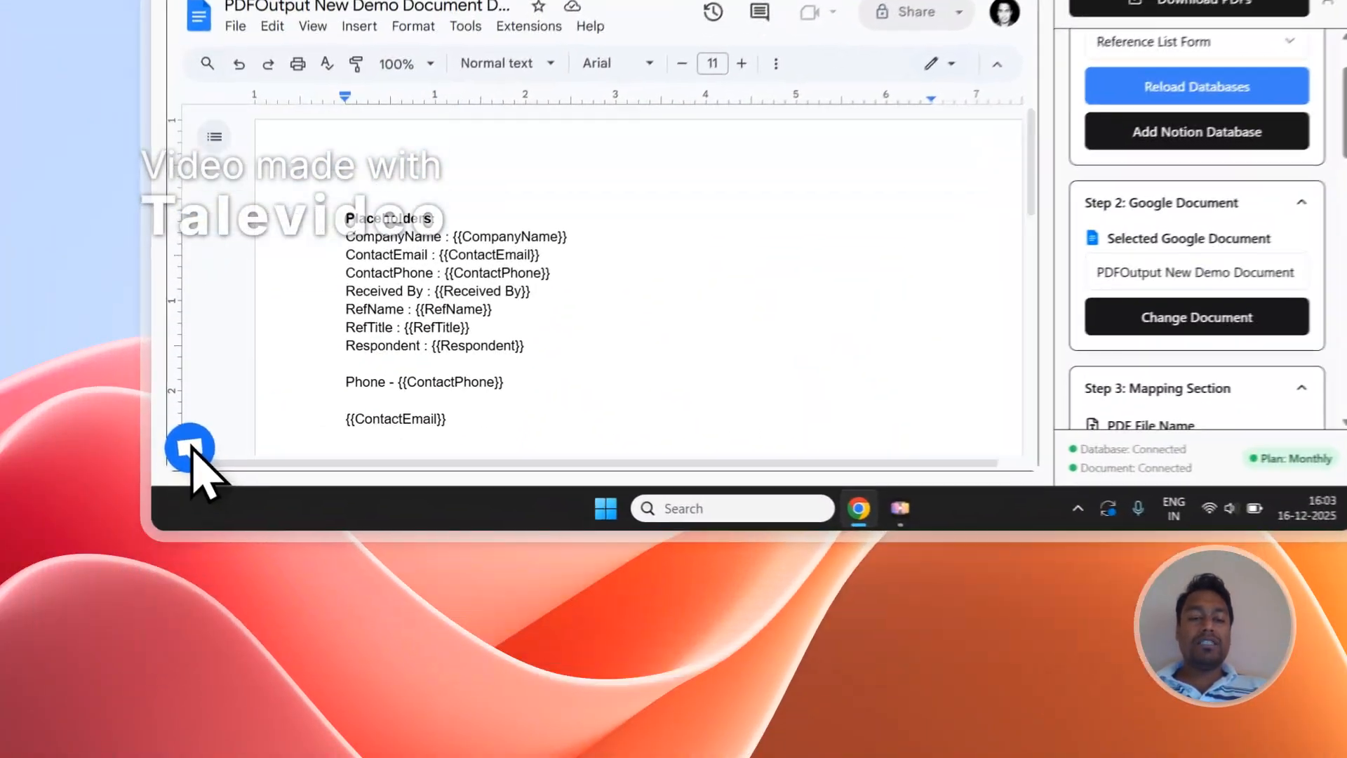
click(189, 448)
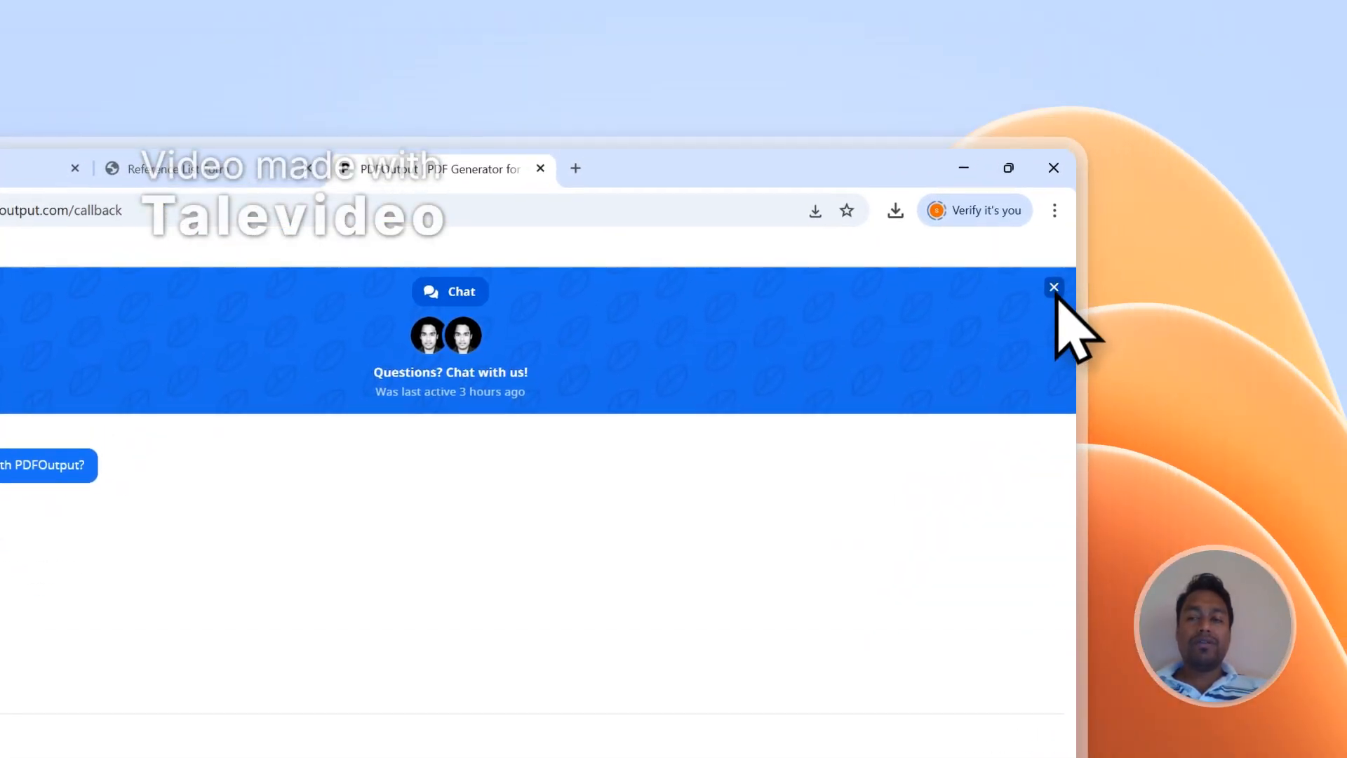
click(1054, 287)
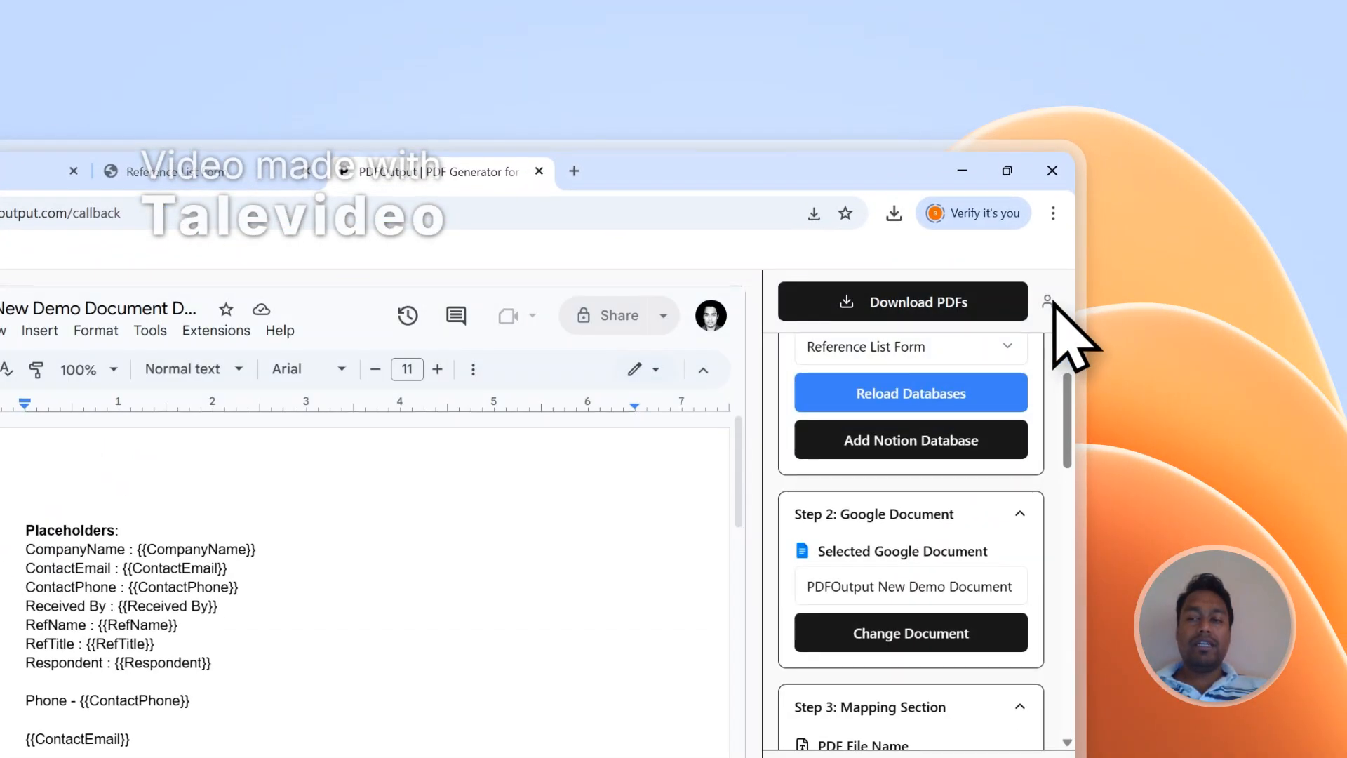
- Sign out of the PDFOutput account
click(1049, 299)
click(920, 461)
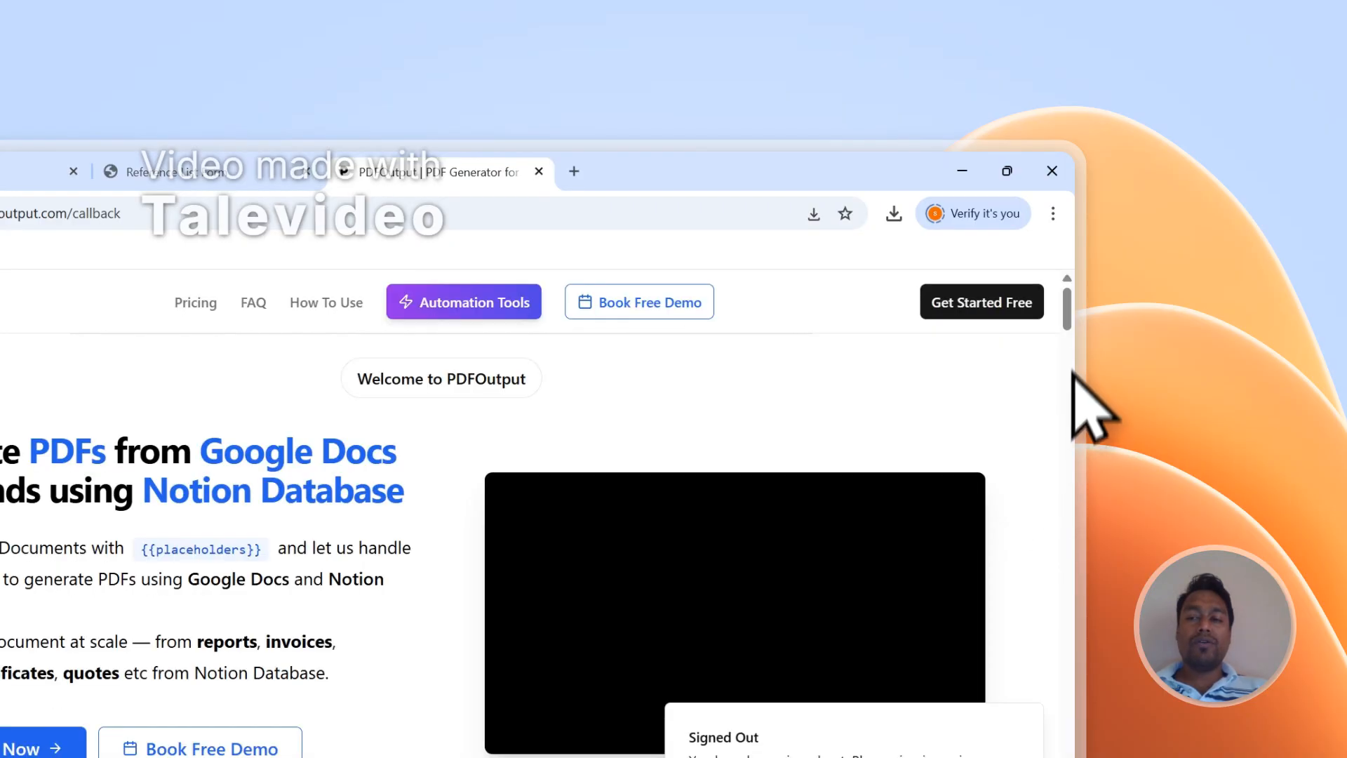
- View the Send Message form through the Contact link in PDFOutput's footer and return to the Notion responses table
scroll(1080, 393, down, 15)
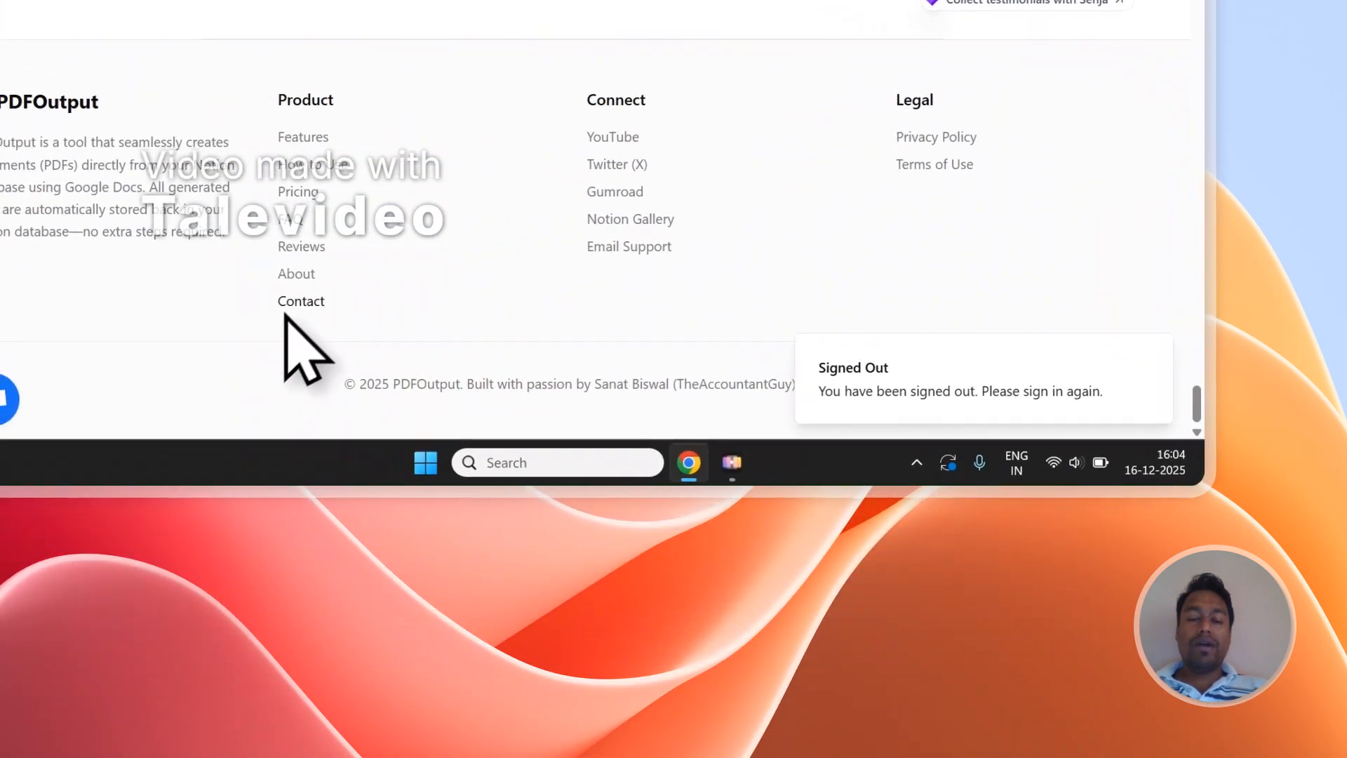
click(288, 307)
scroll(393, 294, down, 3)
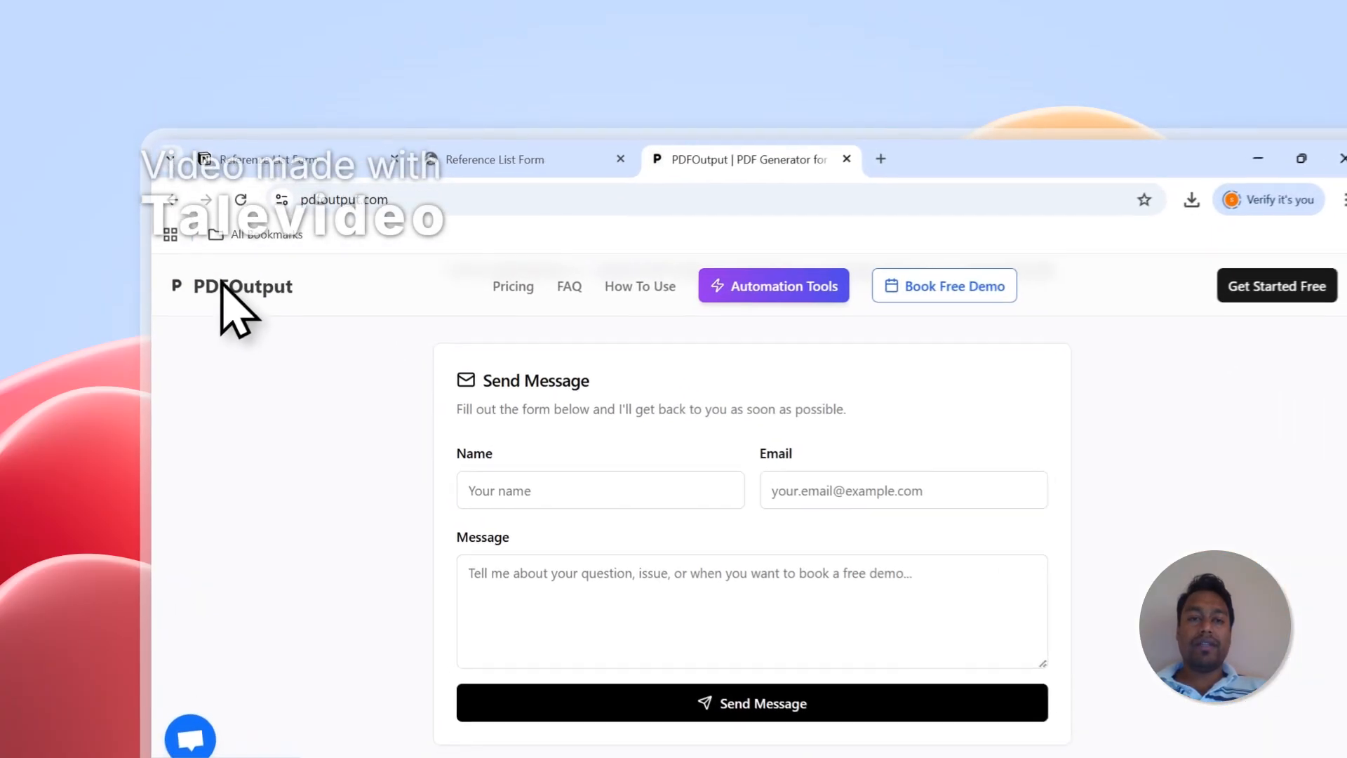
click(505, 105)
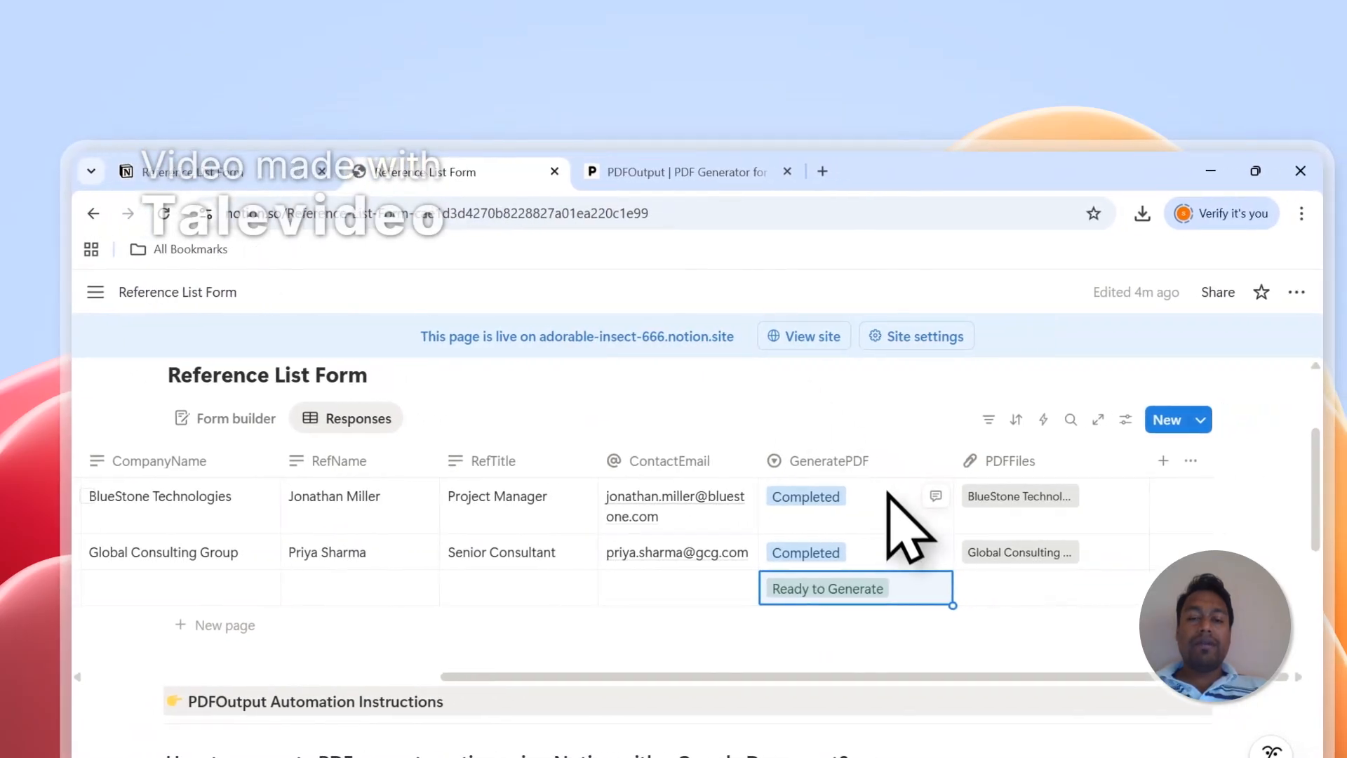